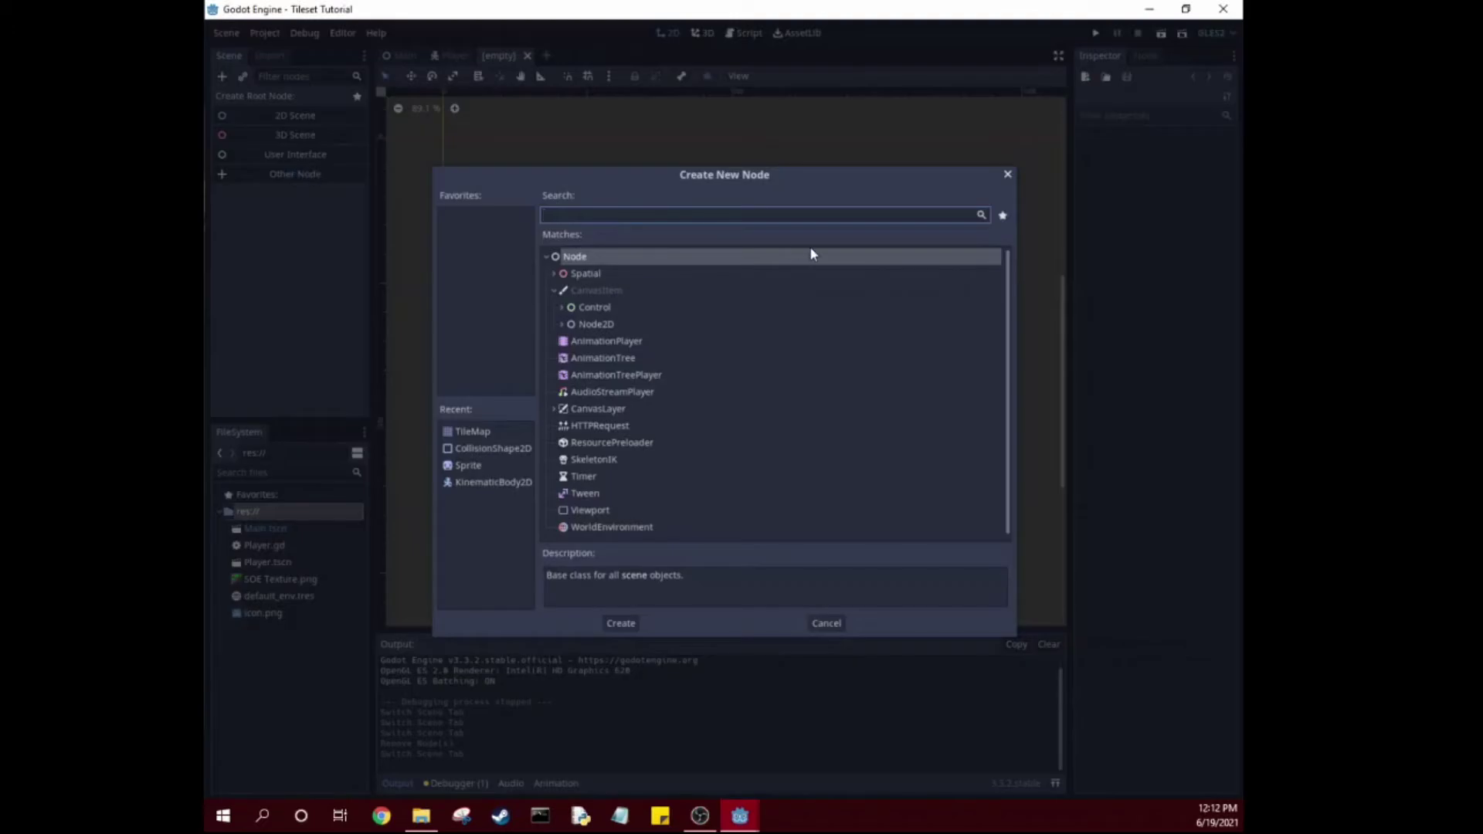
Create a TileMap node as the root of the new scene
text(tilem)
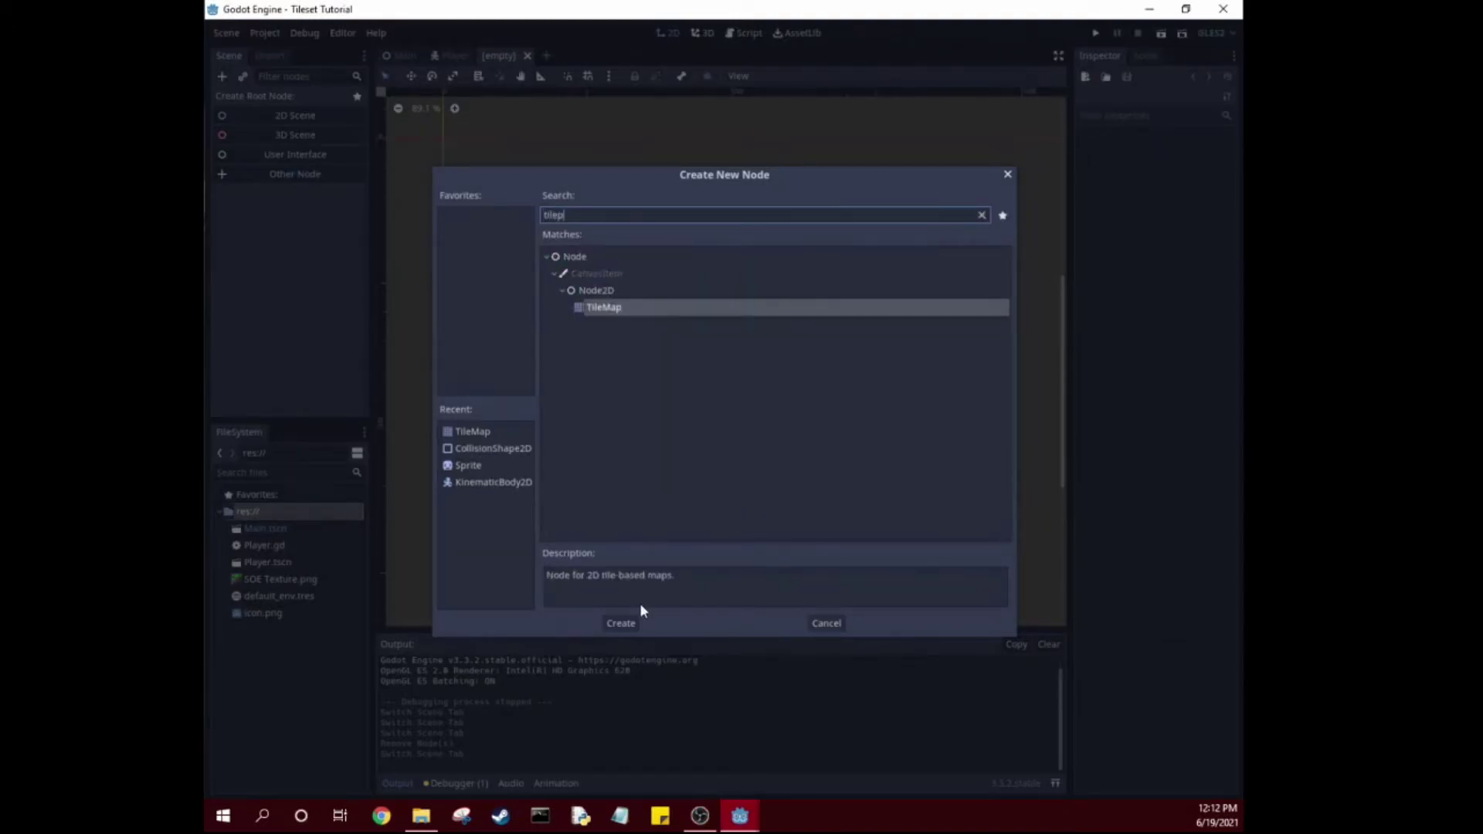
click(630, 620)
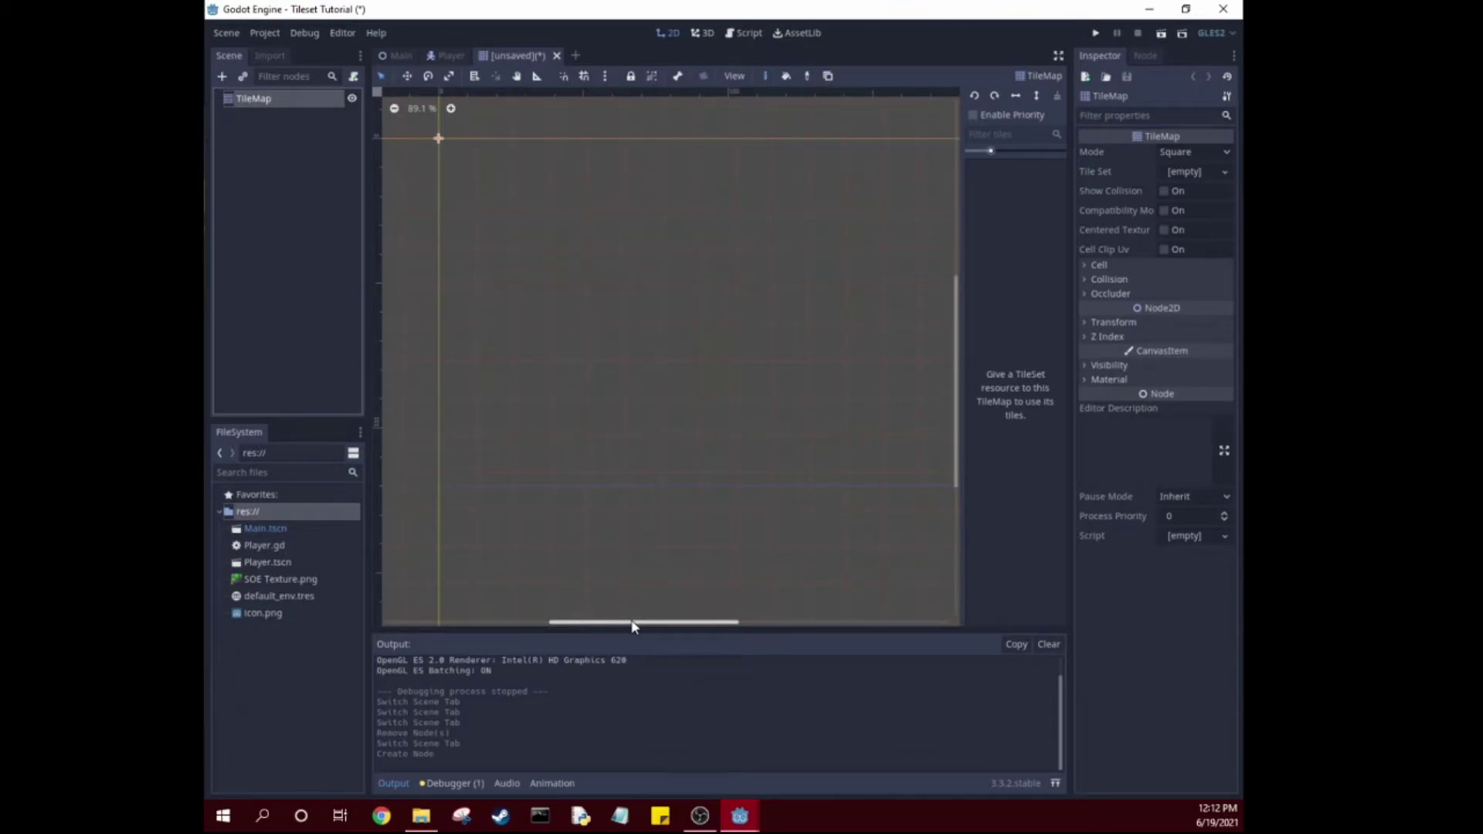
scroll(668, 295, down, 8)
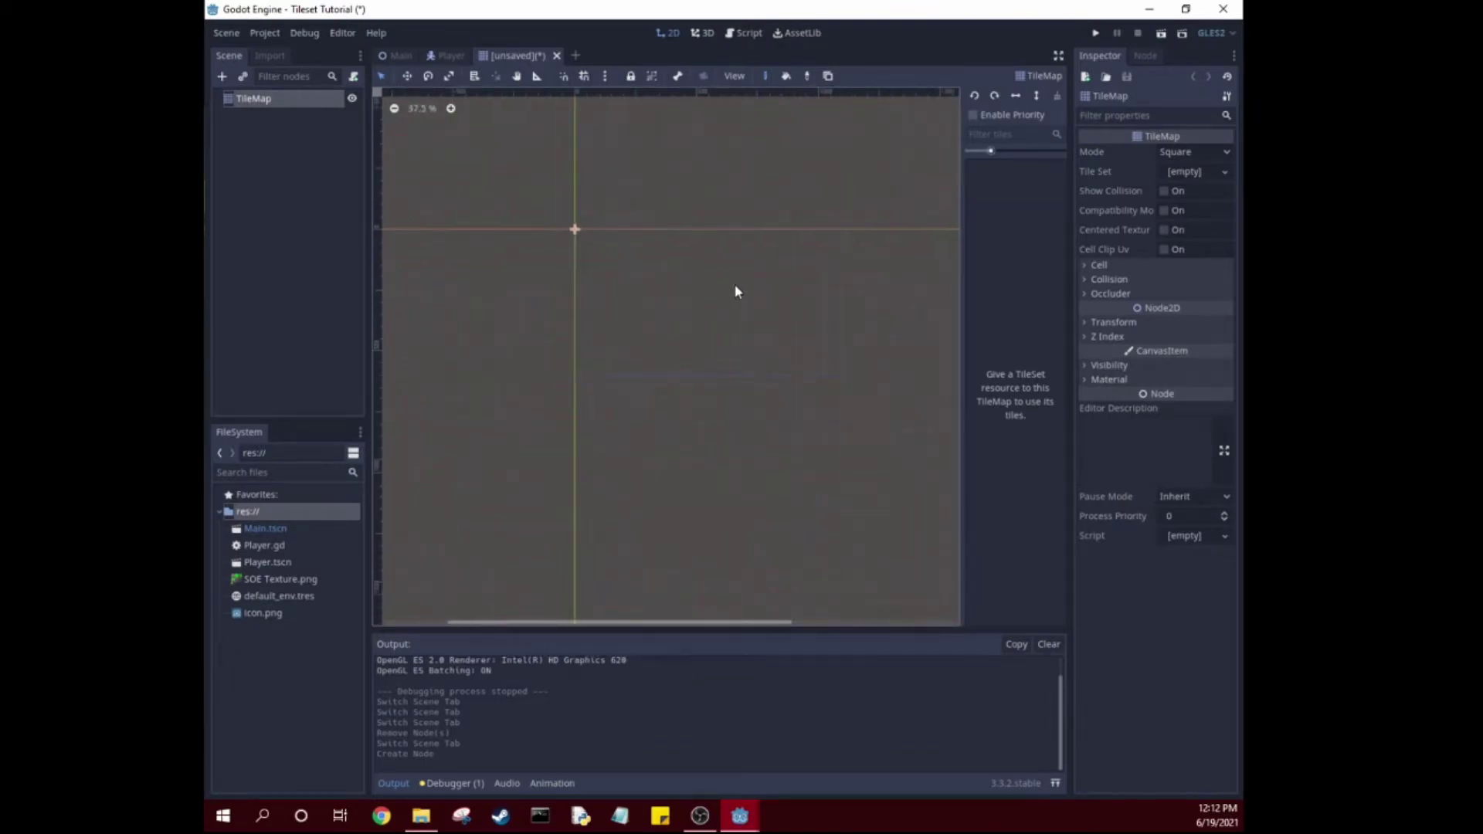
scroll(753, 309, up, 5)
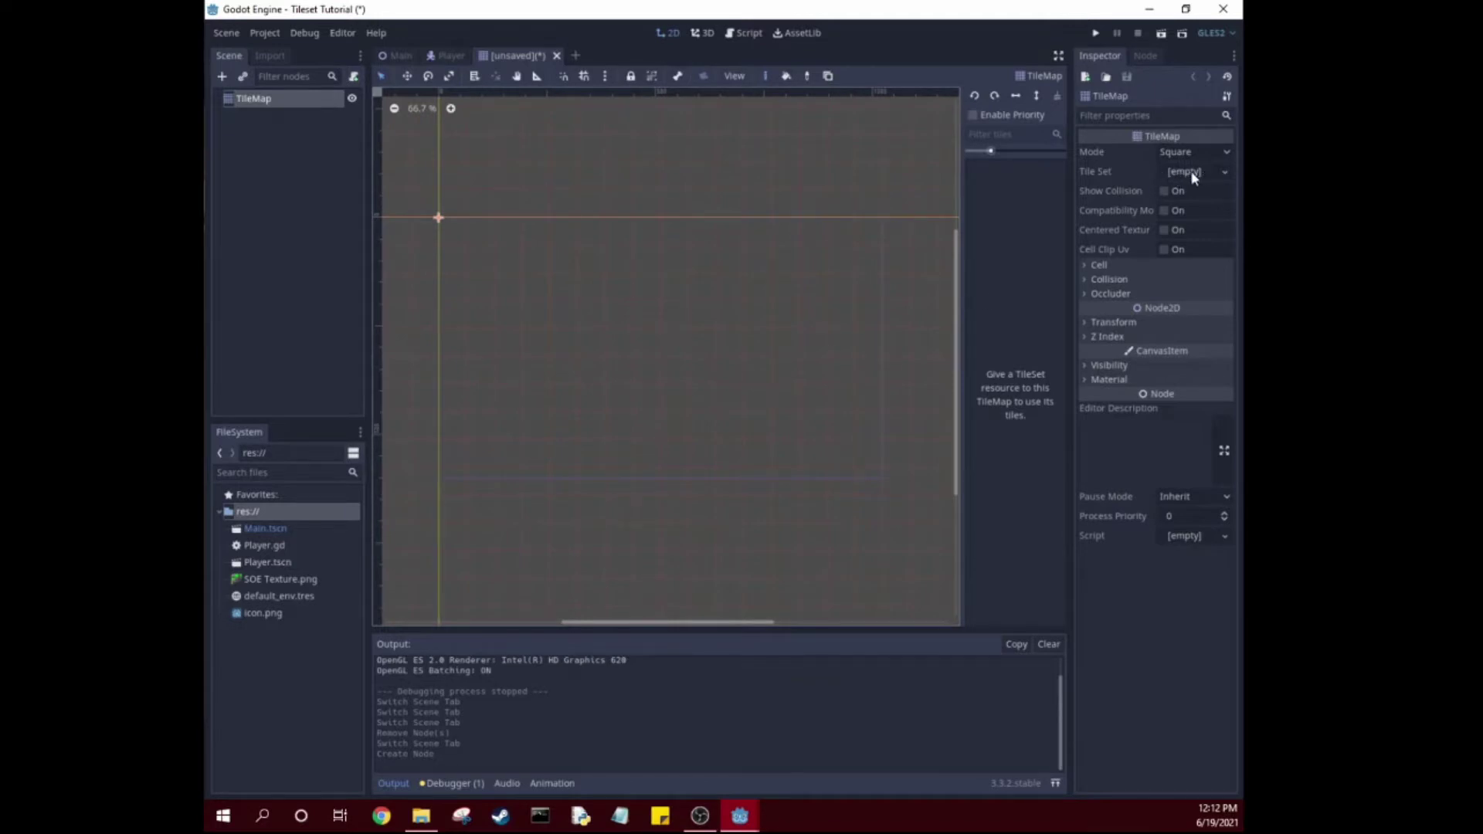
Assign a new TileSet to the TileMap and open it for editing
click(1224, 173)
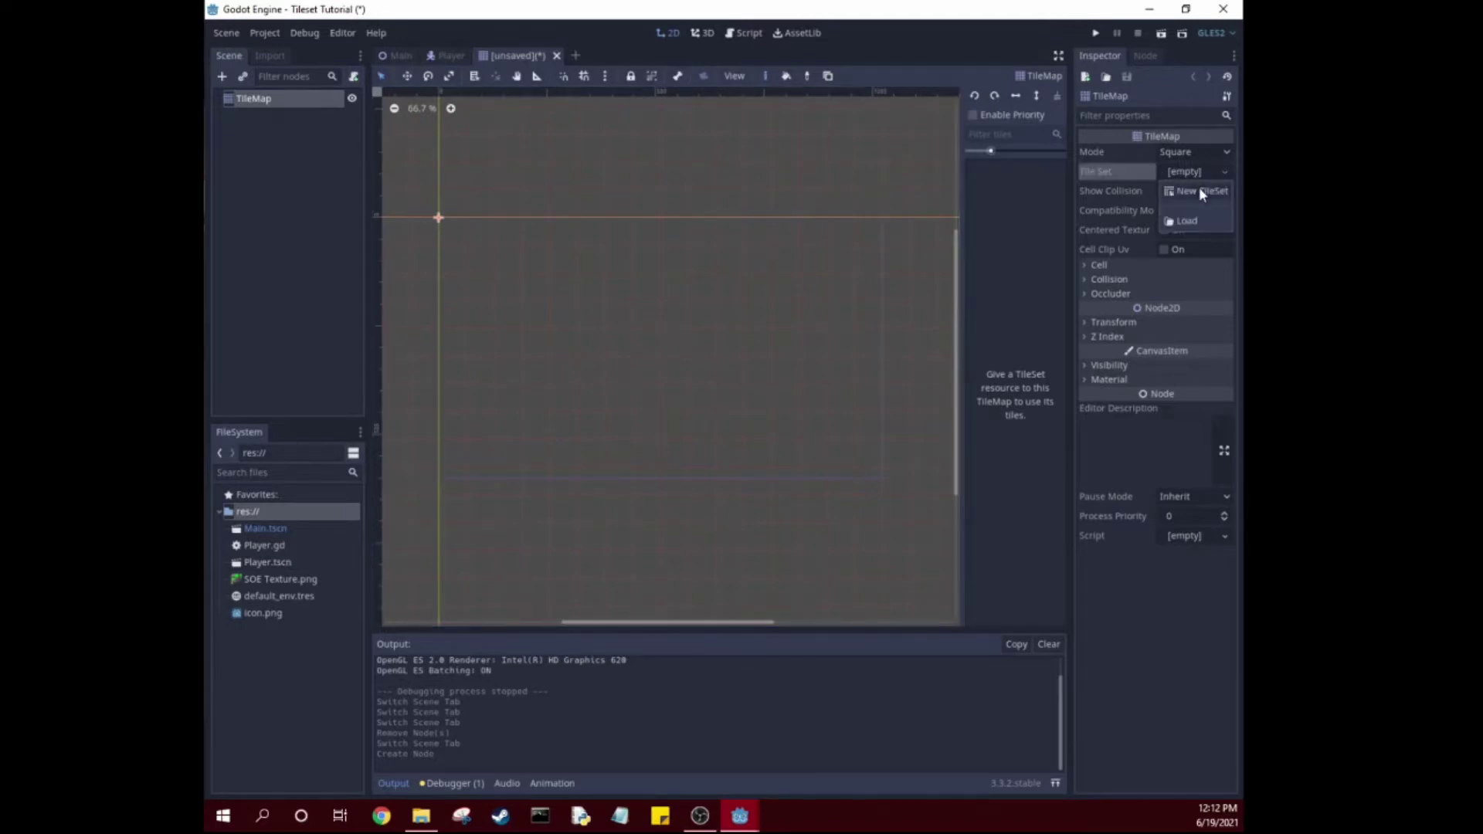
click(1199, 188)
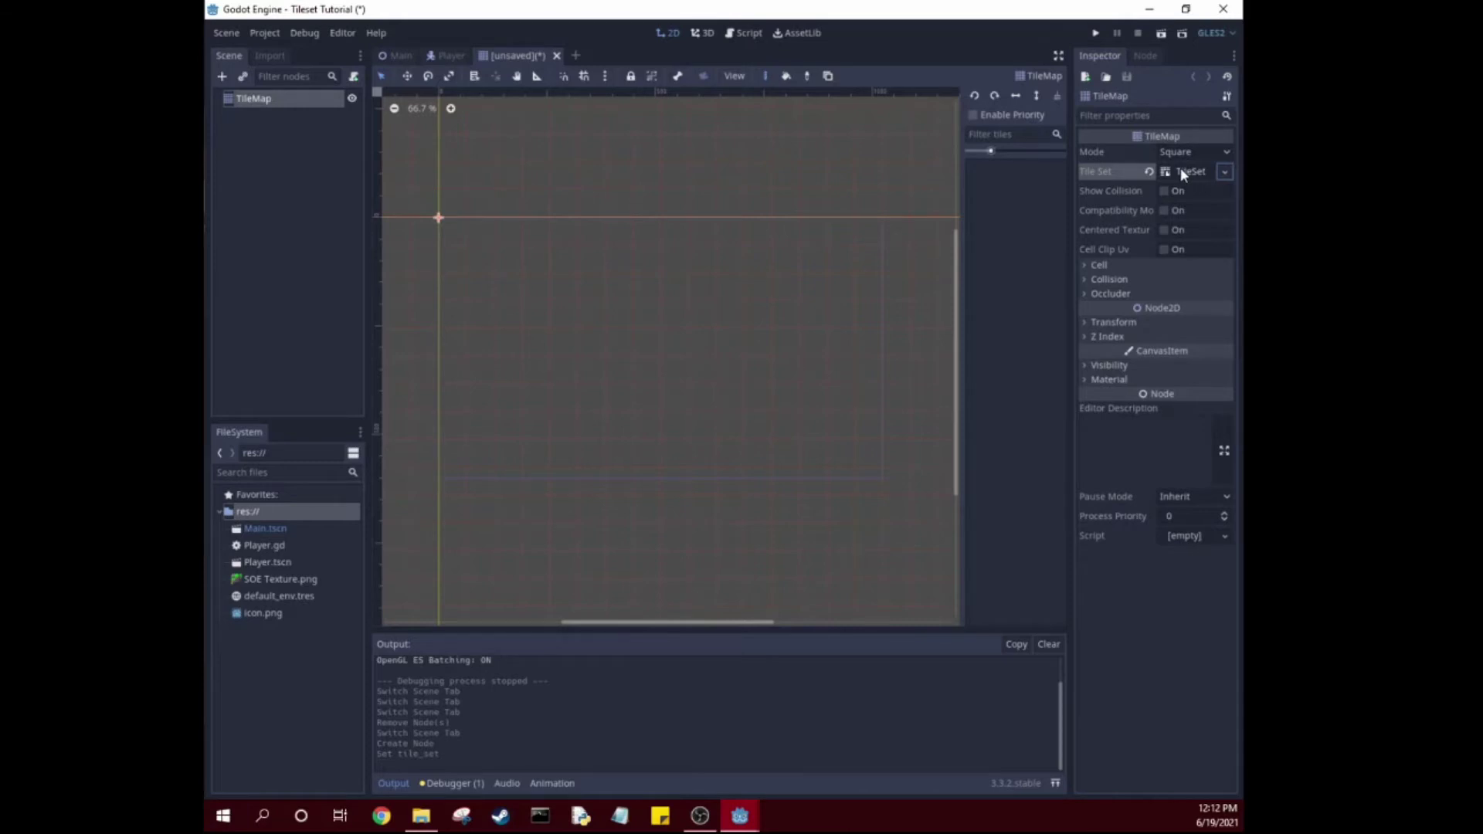
click(1181, 171)
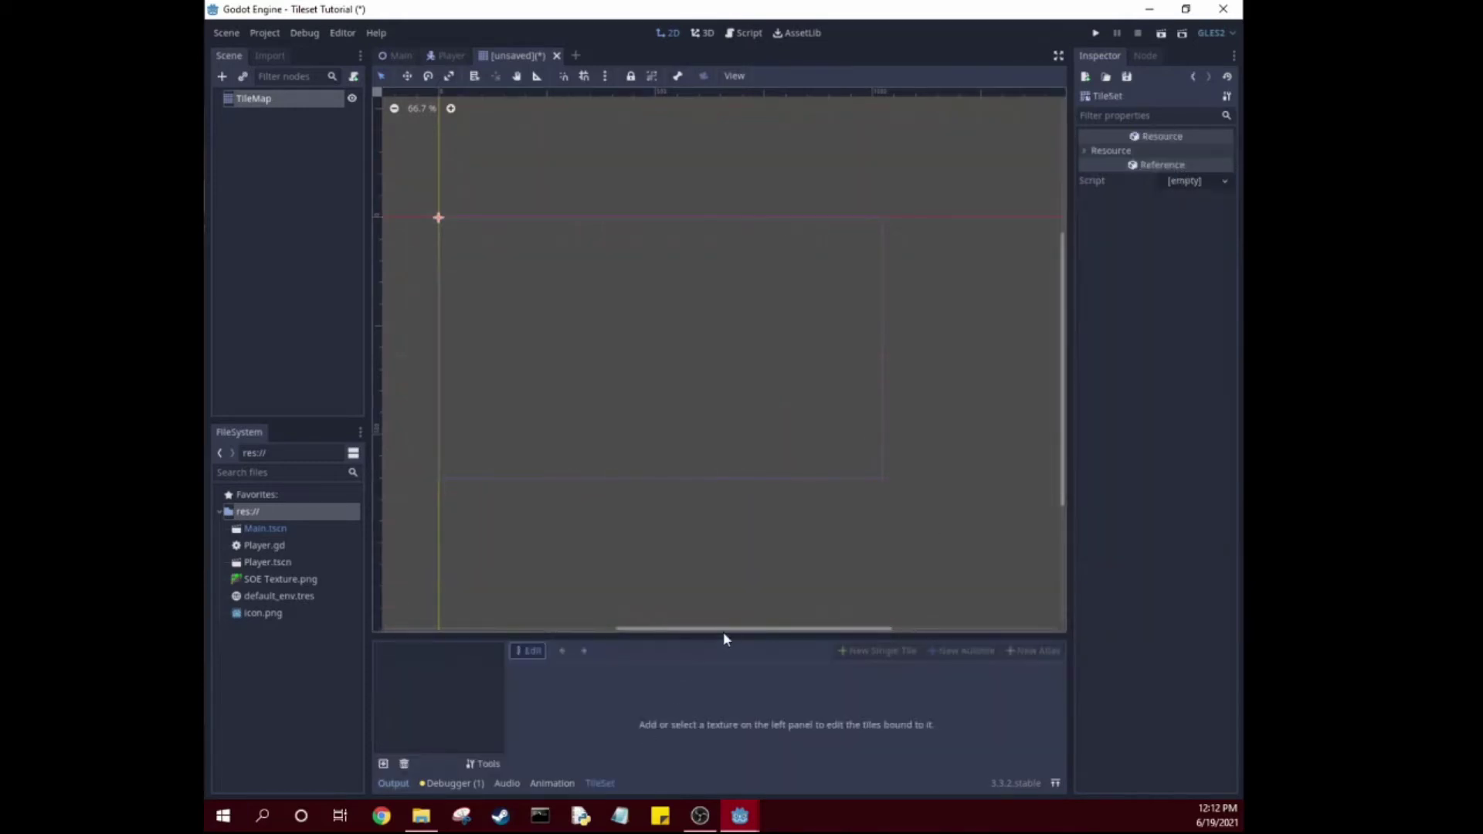
Enlarge the TileSet editor and add SOE Texture.png as the tile set's texture
drag(724, 635, 752, 180)
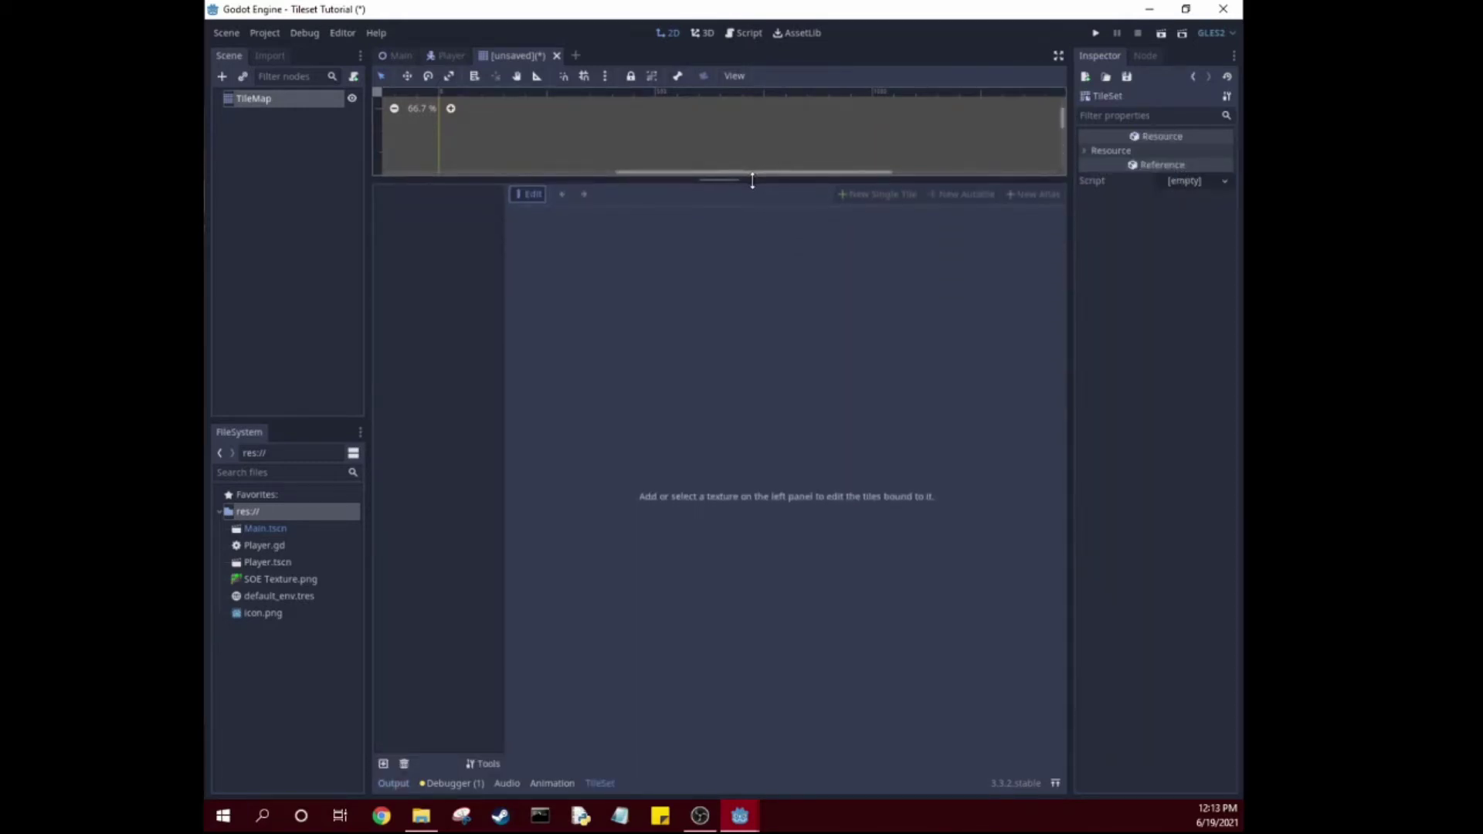
click(281, 573)
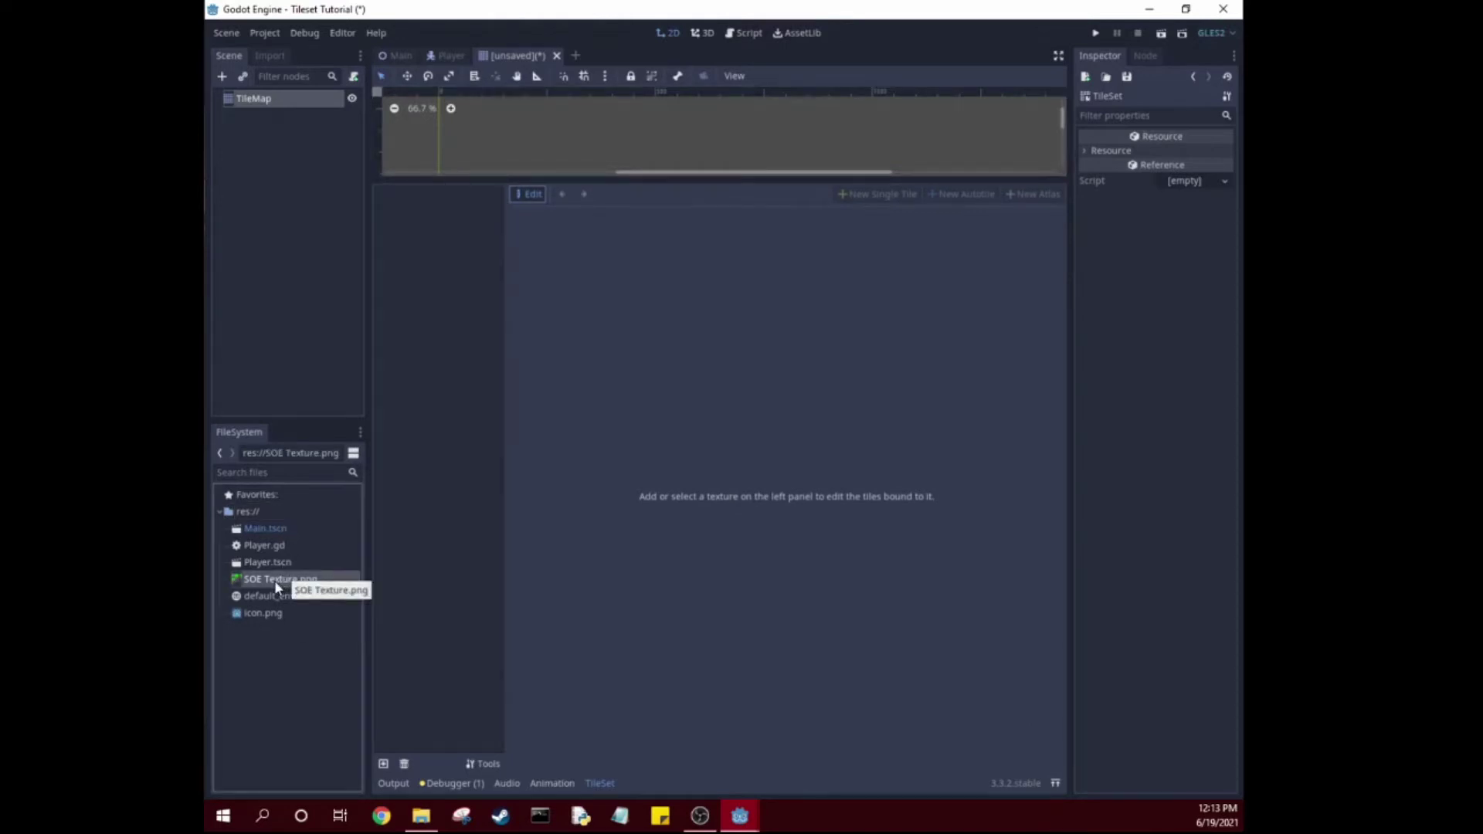
drag(275, 581, 414, 304)
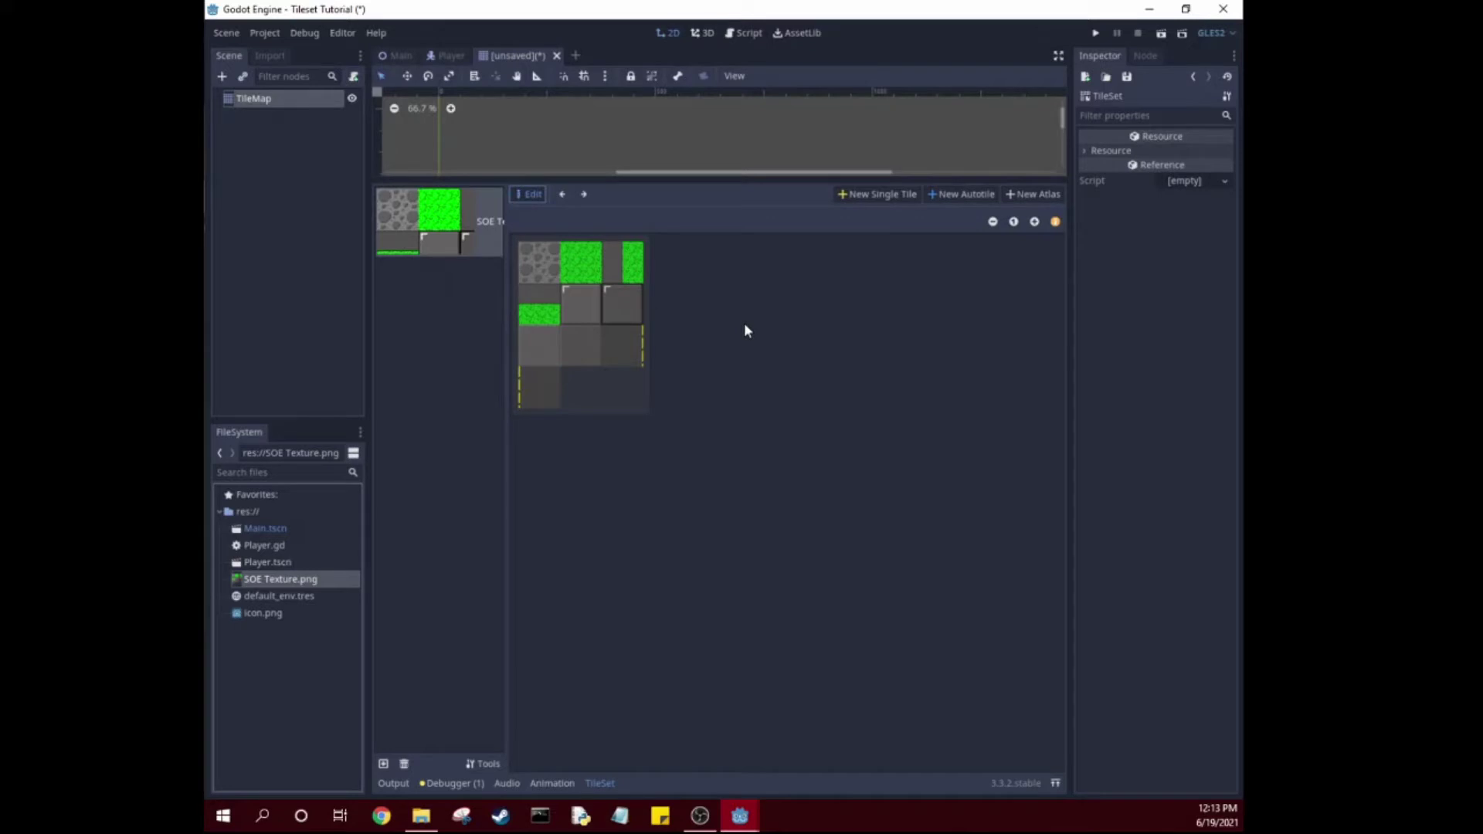
Enable grid snapping and create single tiles from the stone tile and the fully green tile in the texture's first row
click(845, 197)
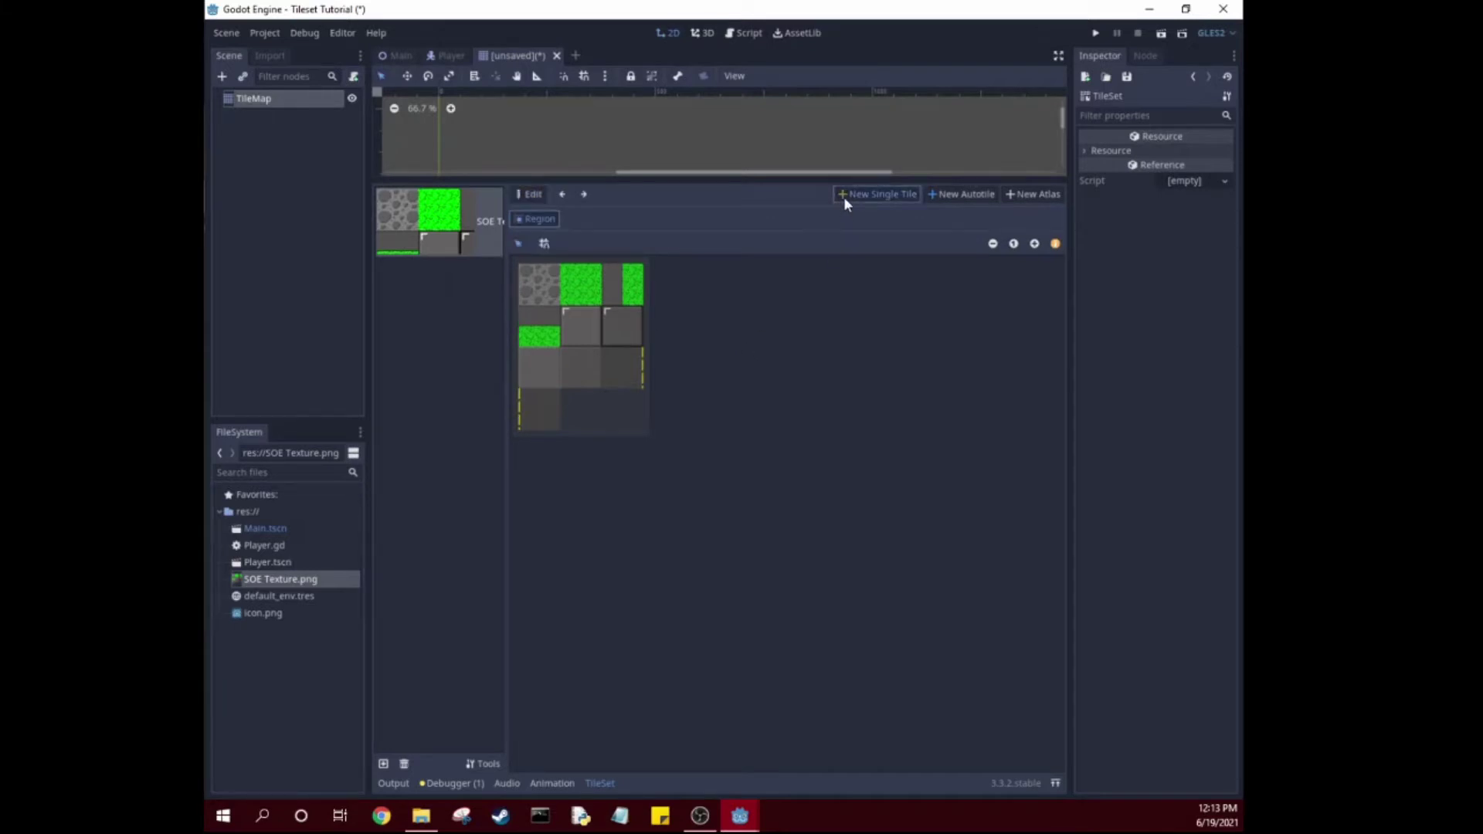
click(544, 244)
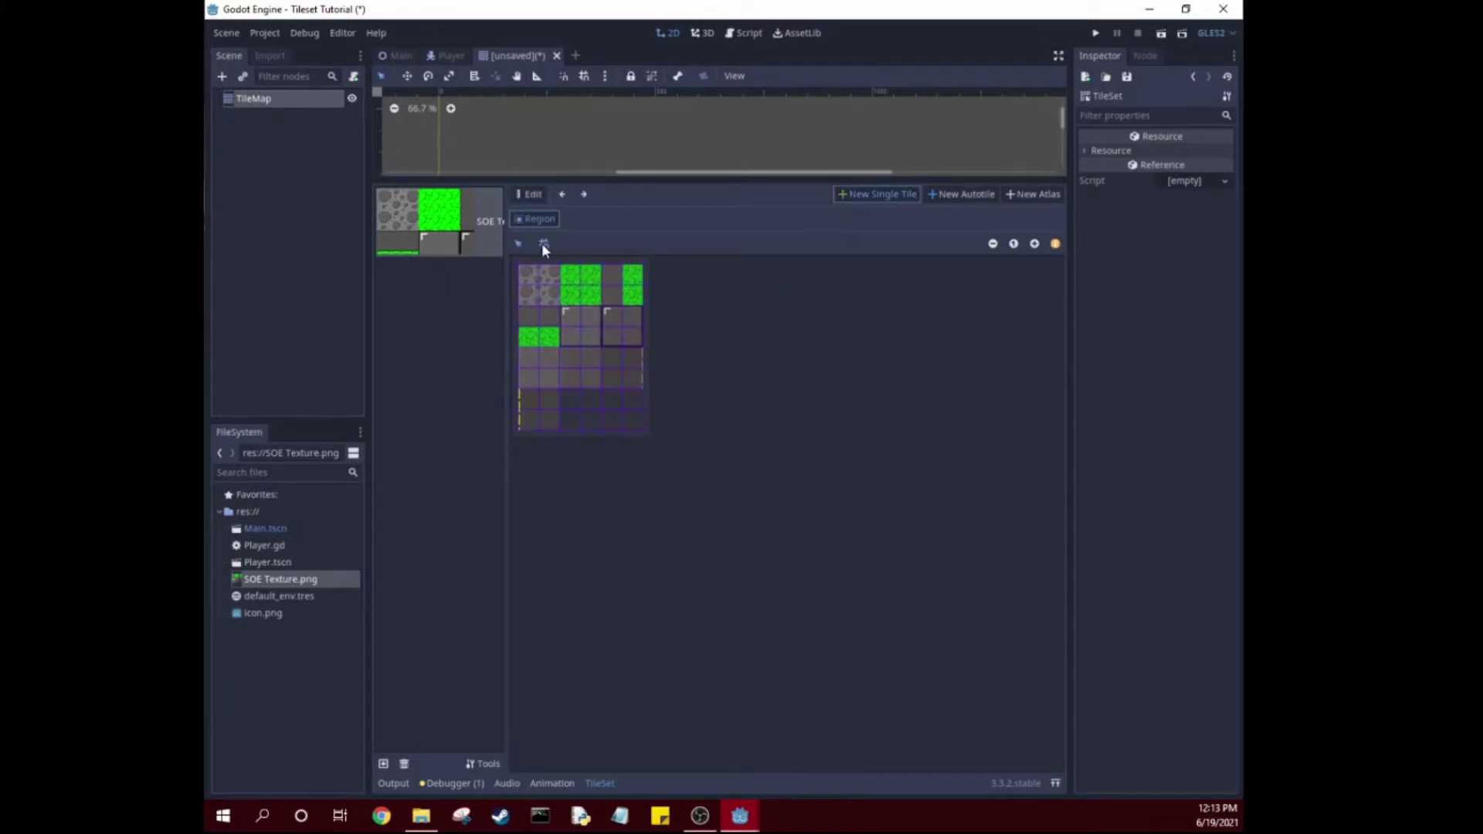
click(552, 295)
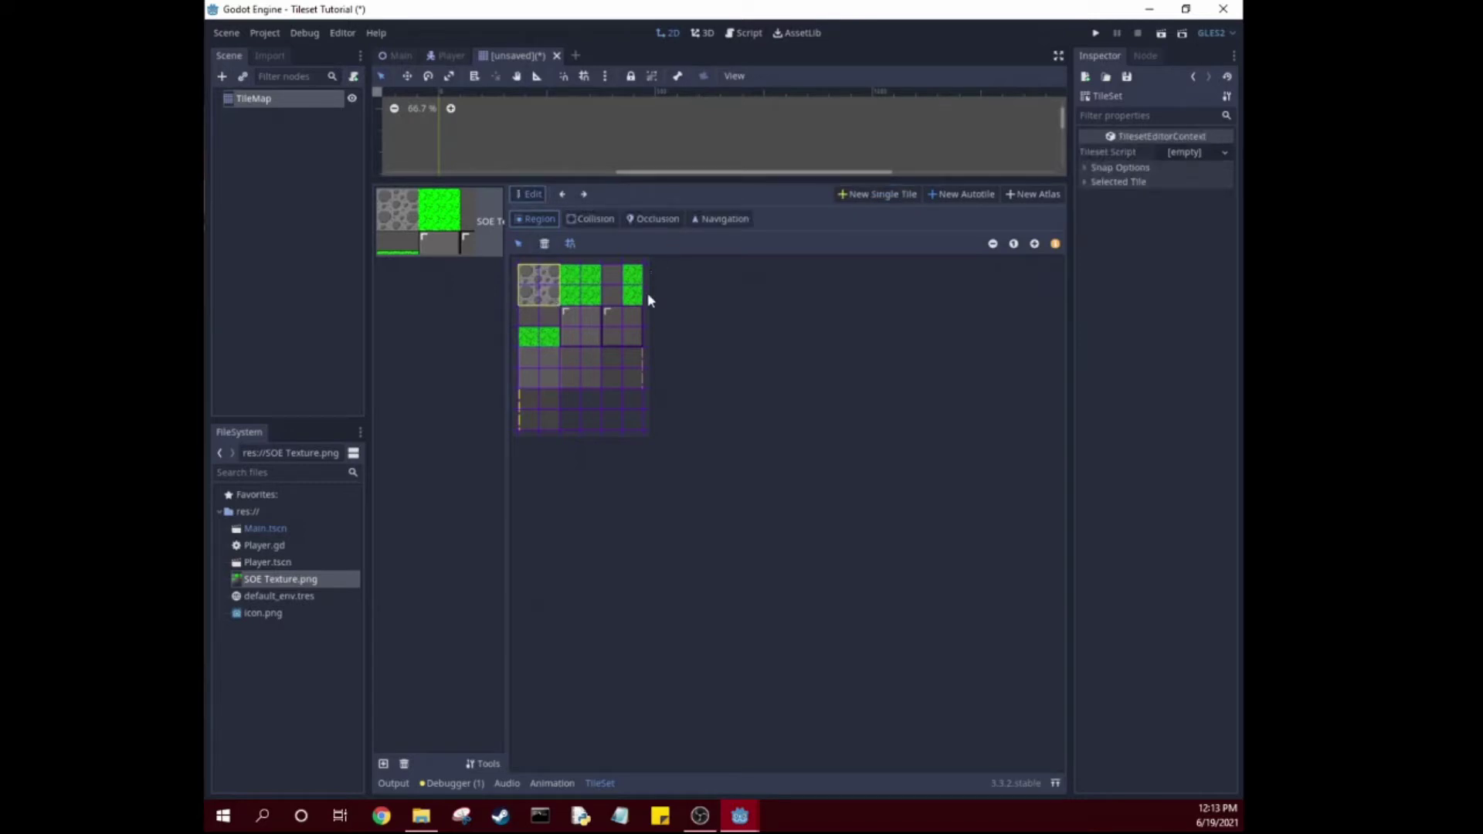
click(862, 195)
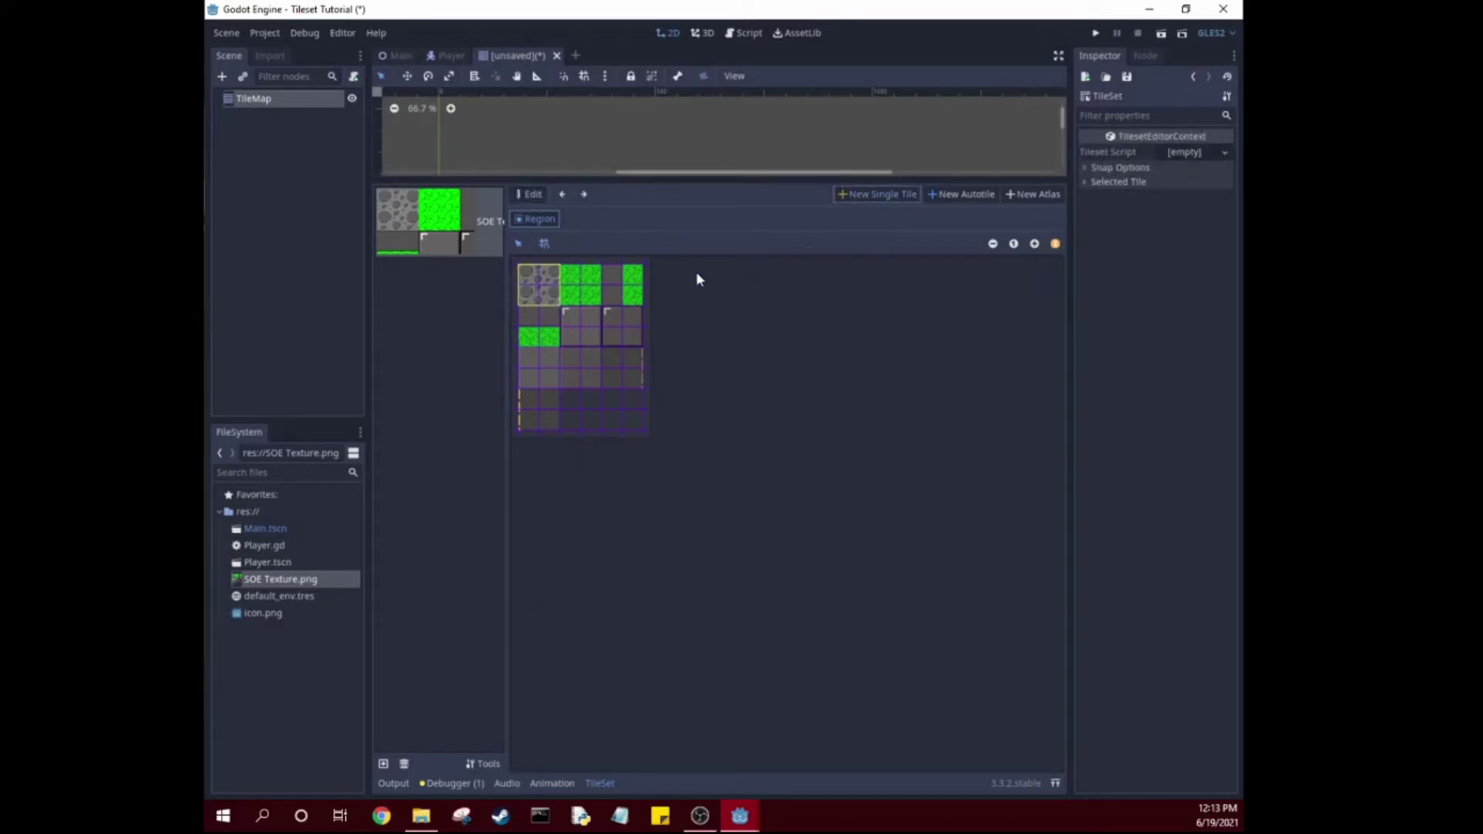
drag(564, 270, 599, 303)
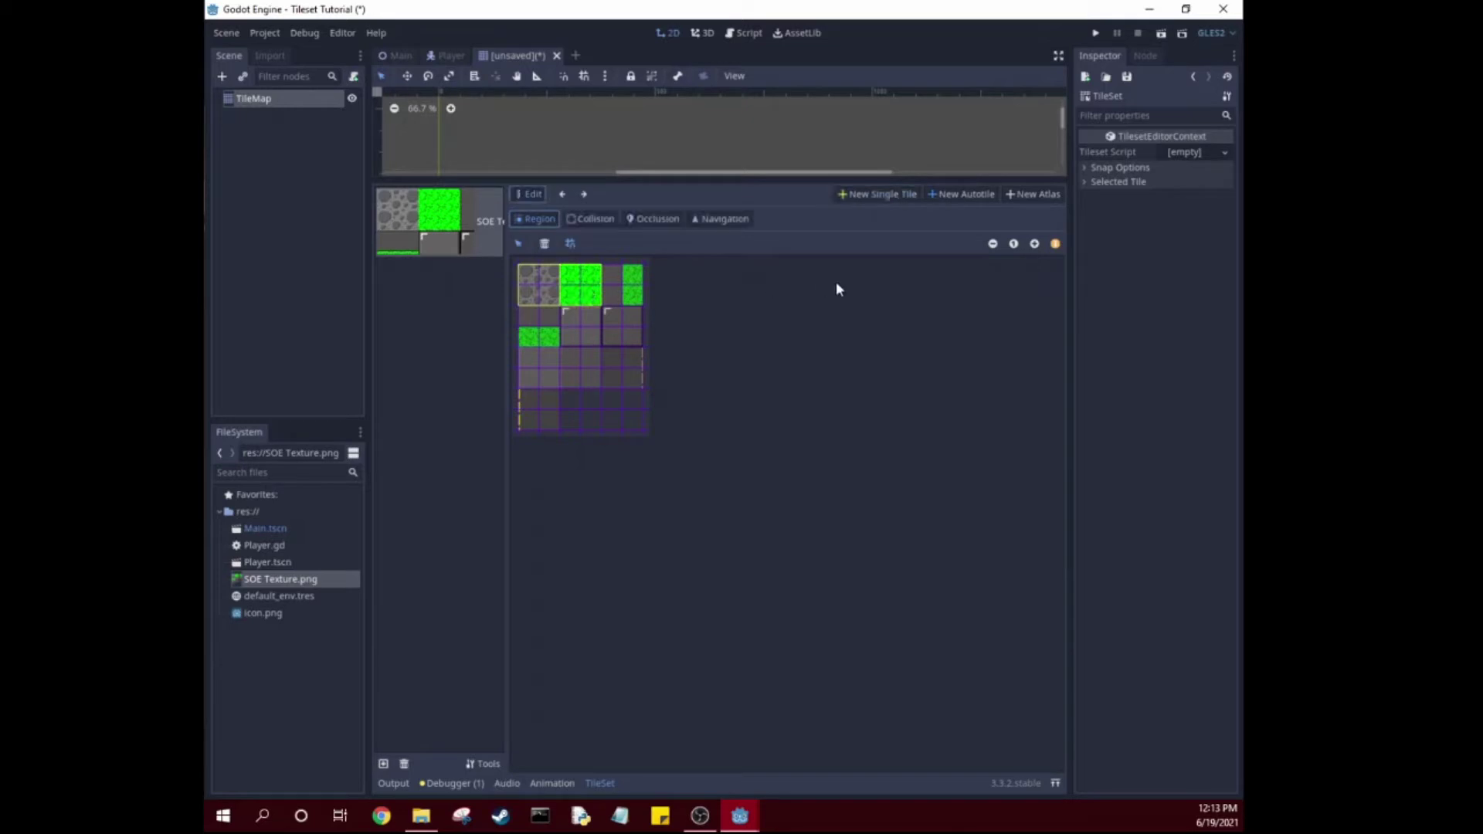
Check the new tiles in the TileMap's palette, pick the green one, and return to editing the tile set's texture
click(284, 100)
click(988, 267)
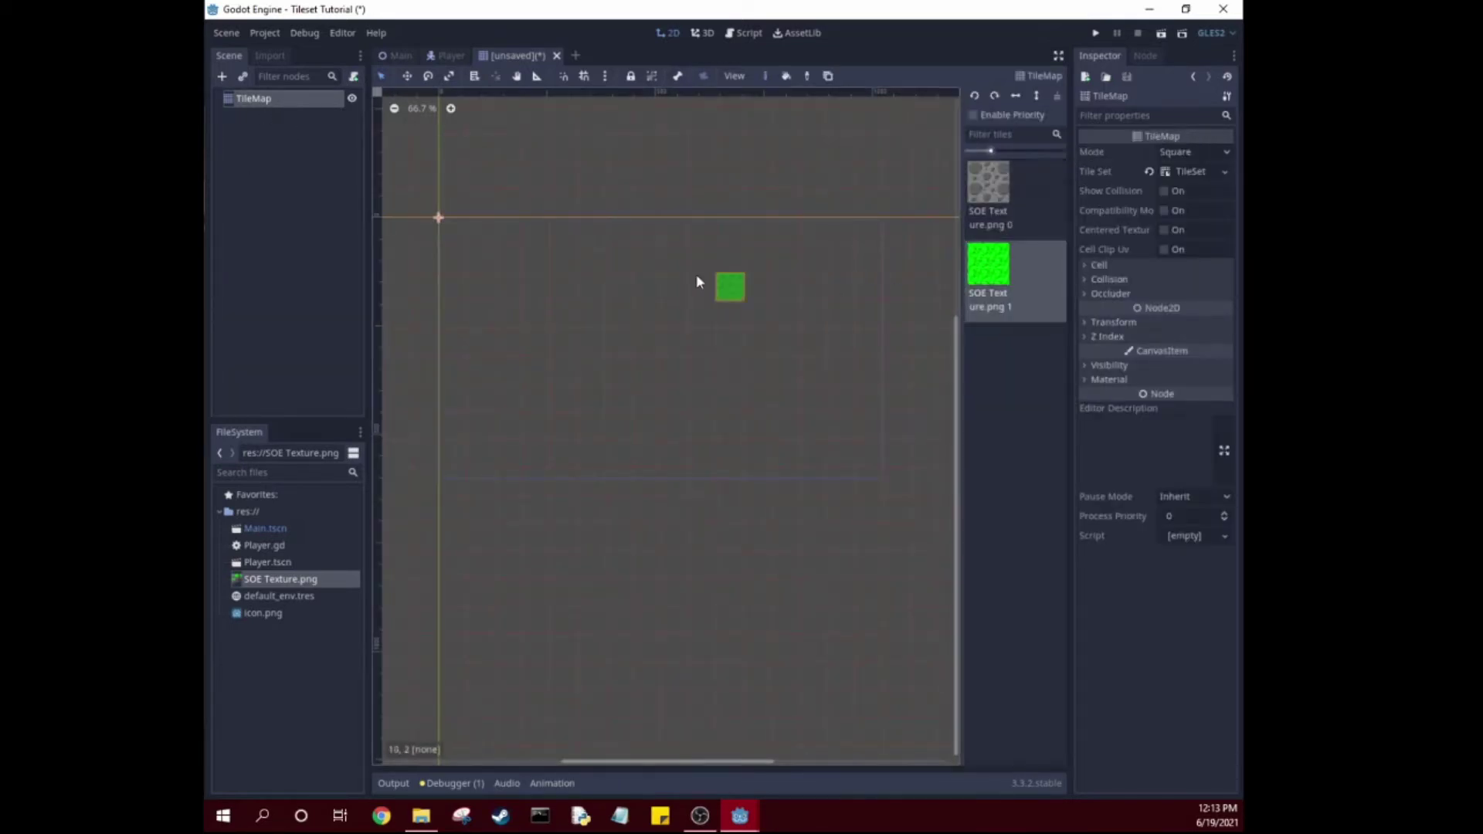
click(1180, 173)
click(459, 217)
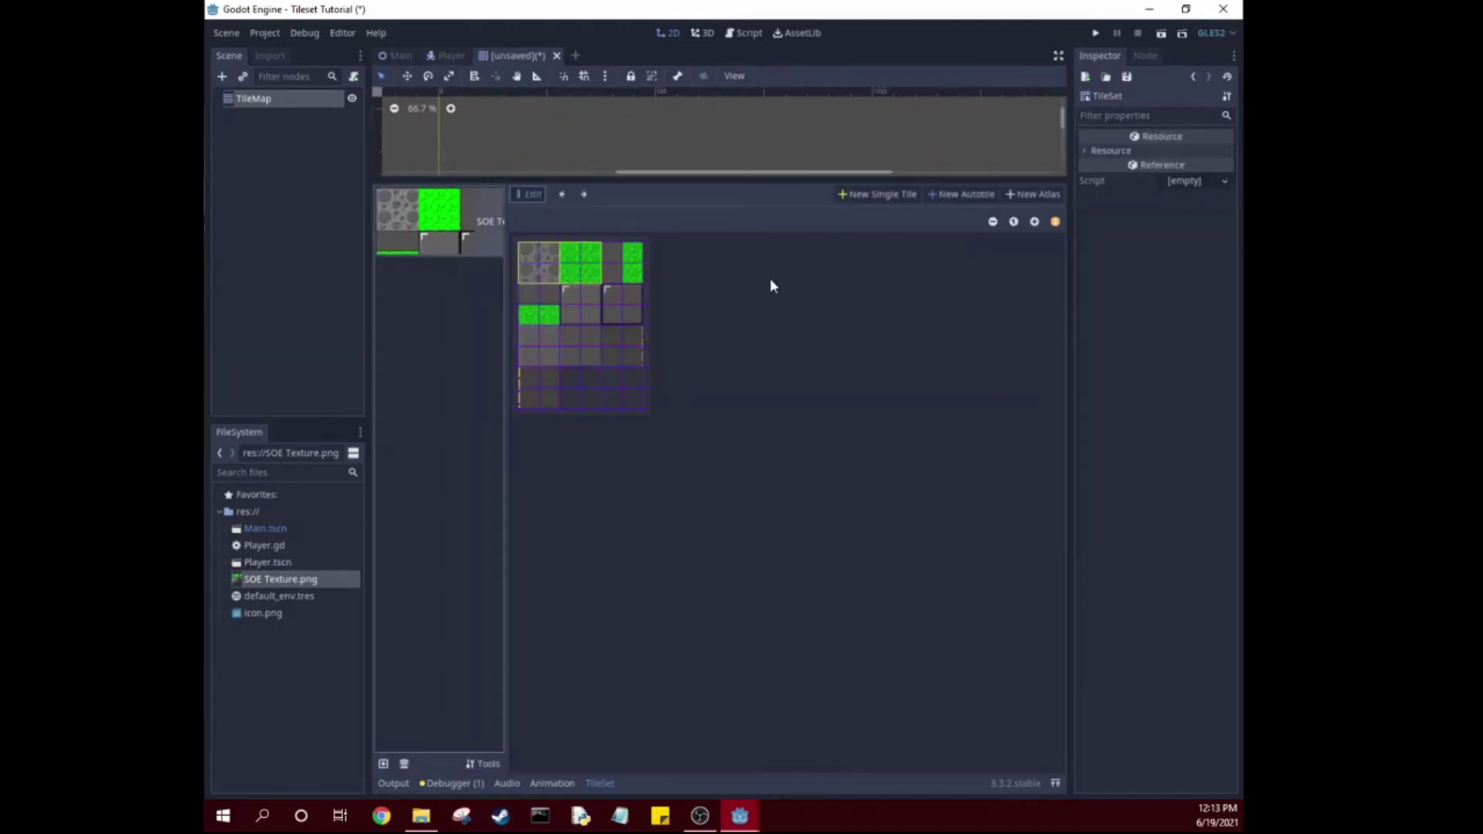
Create single tiles from the two half-green tiles, one with green along its bottom and one with green along its right side
click(897, 195)
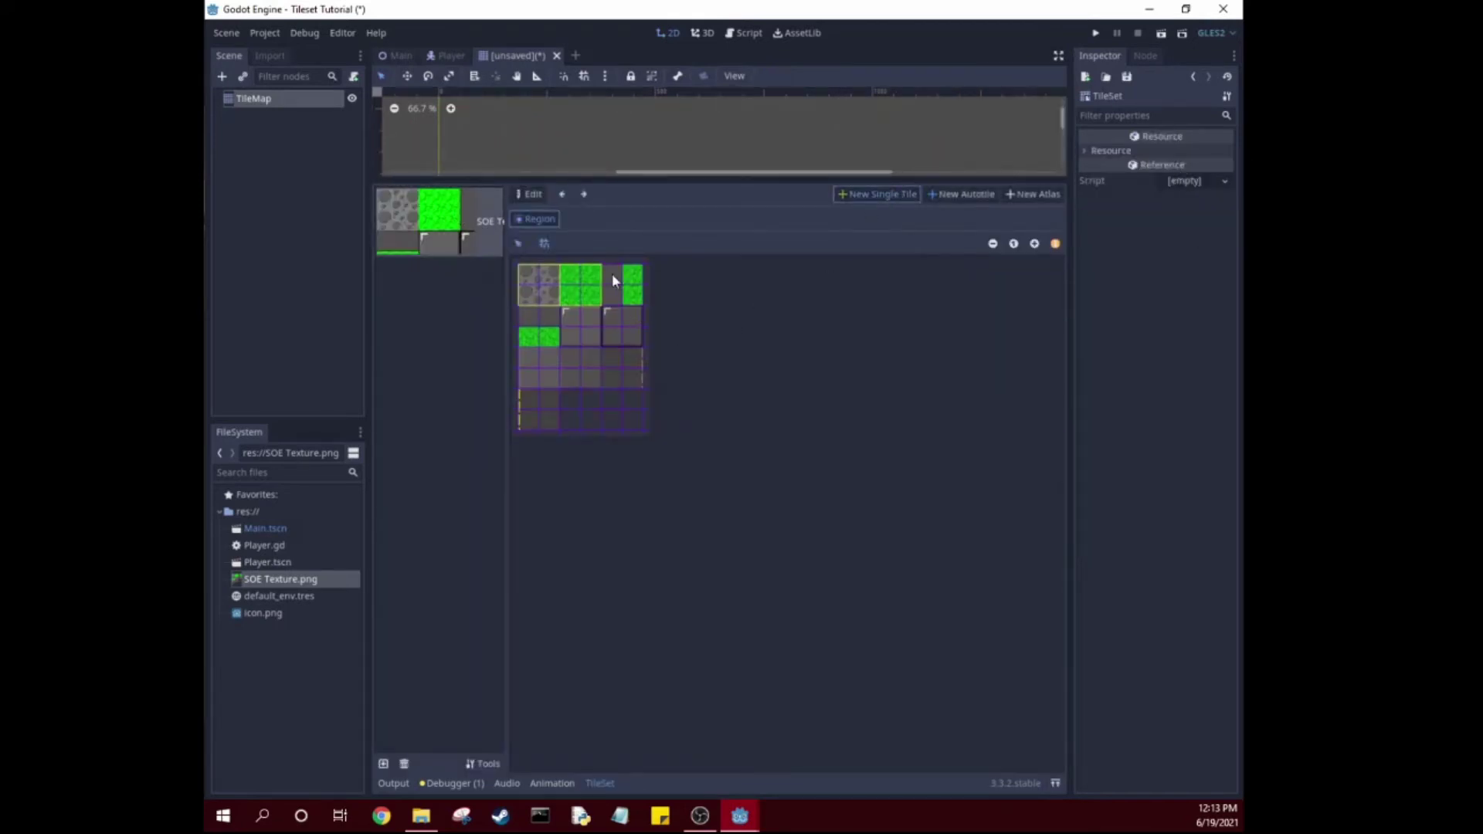
drag(615, 282, 630, 292)
drag(530, 325, 553, 341)
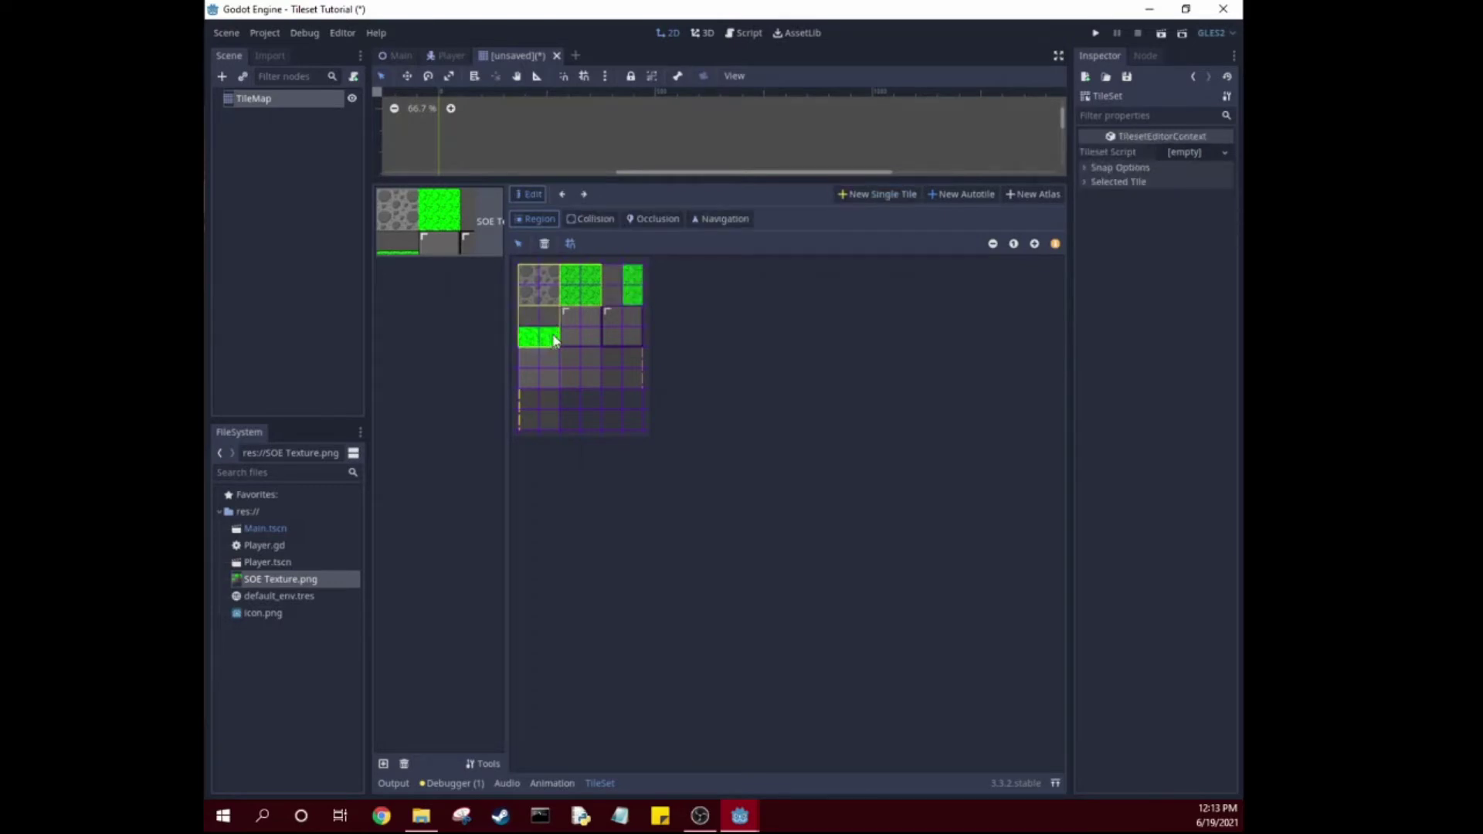
click(850, 194)
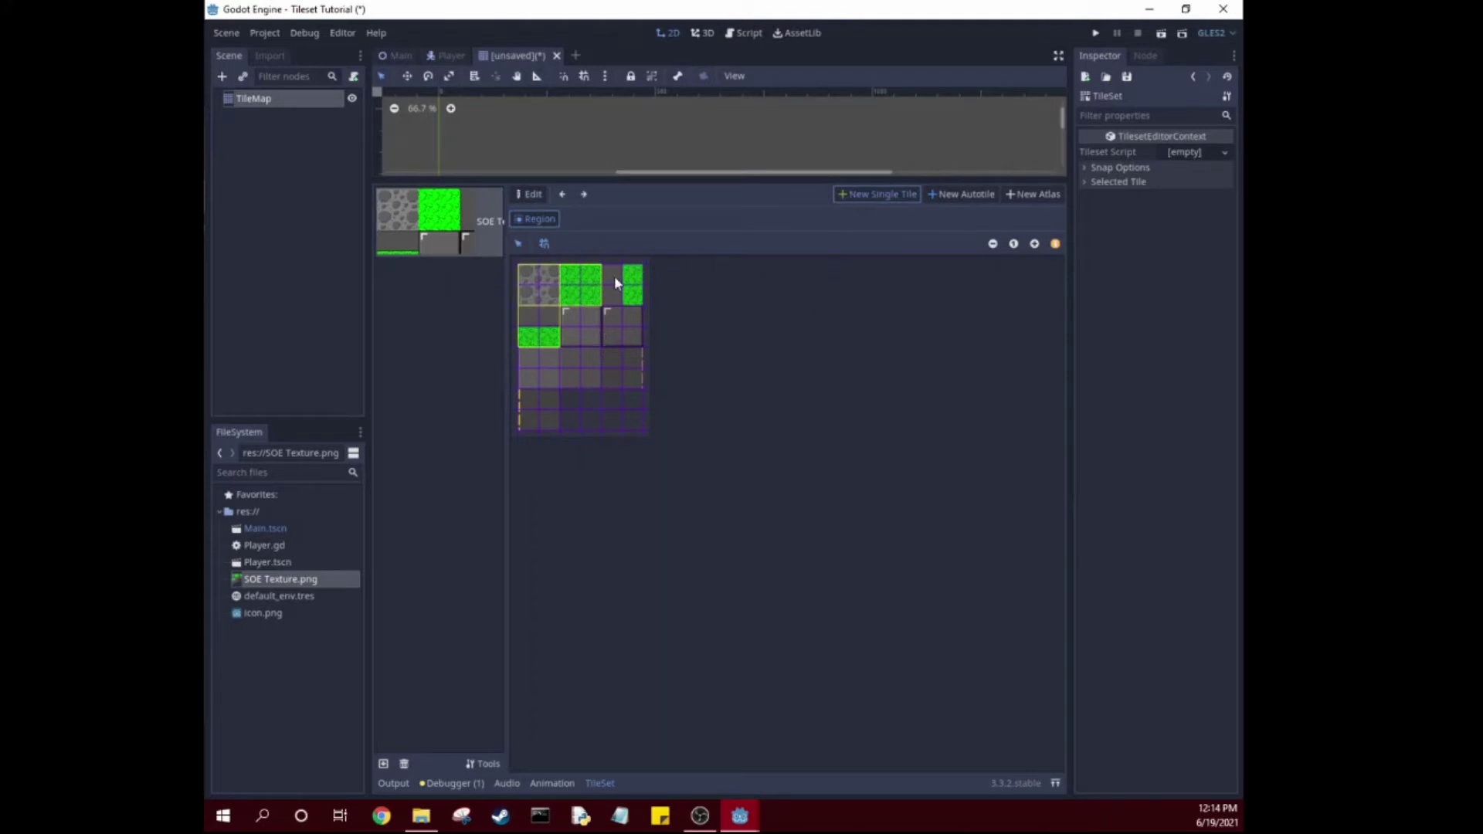
drag(627, 278, 640, 303)
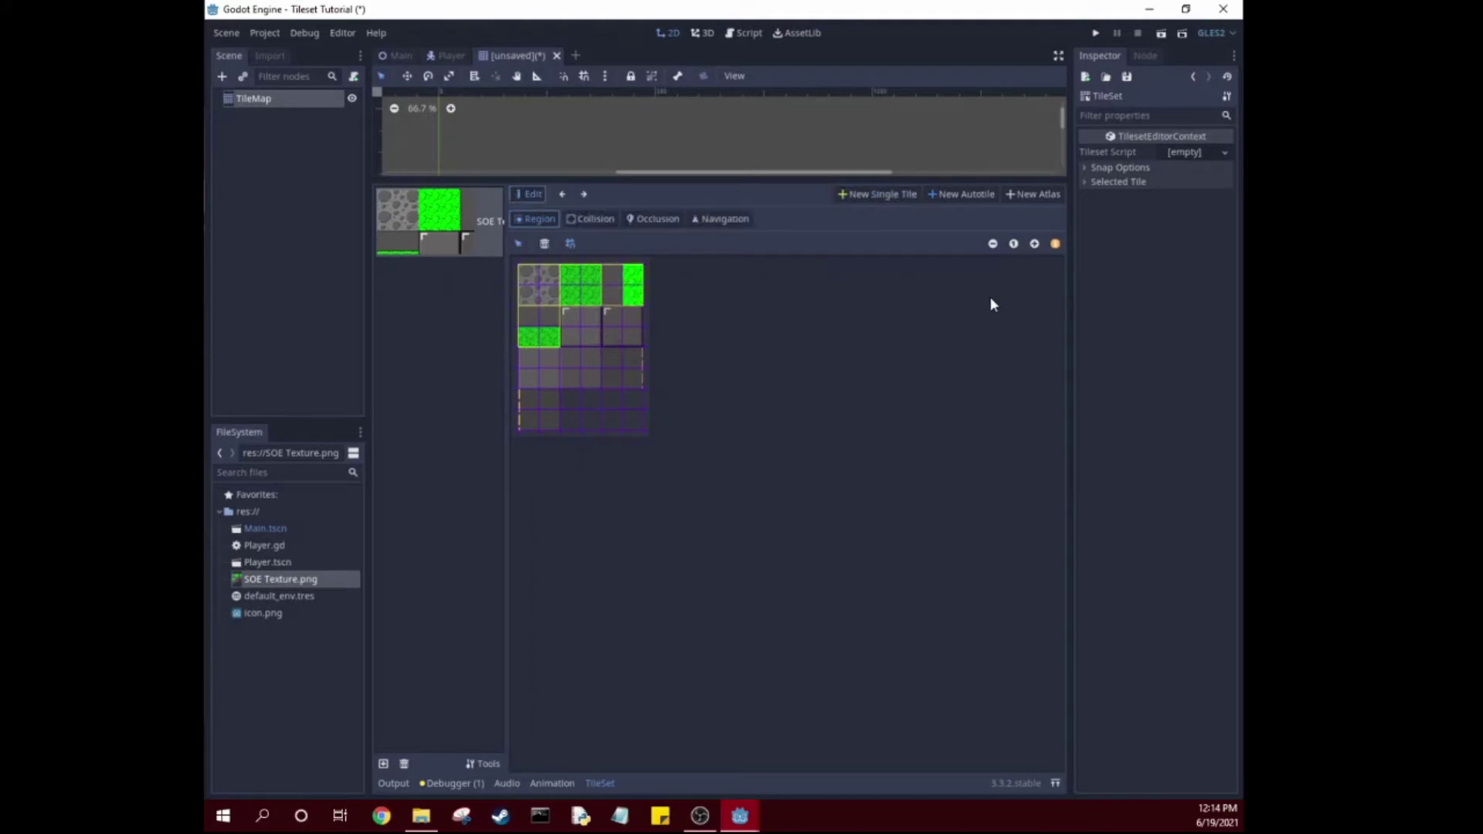
Create a single tile from the middle gray tile in the second row and cover it with a rectangular collision shape
click(895, 196)
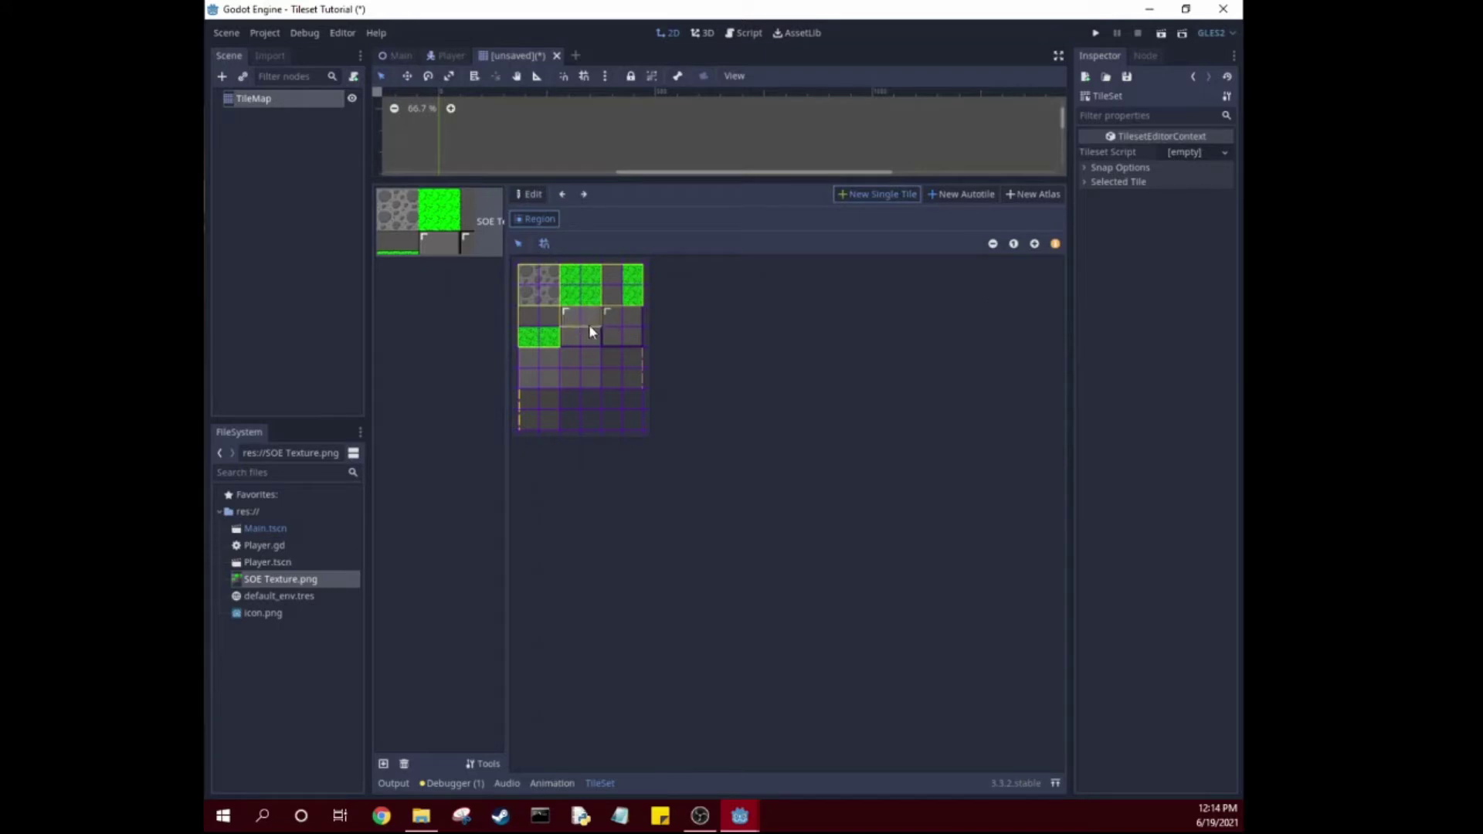
drag(593, 340, 575, 340)
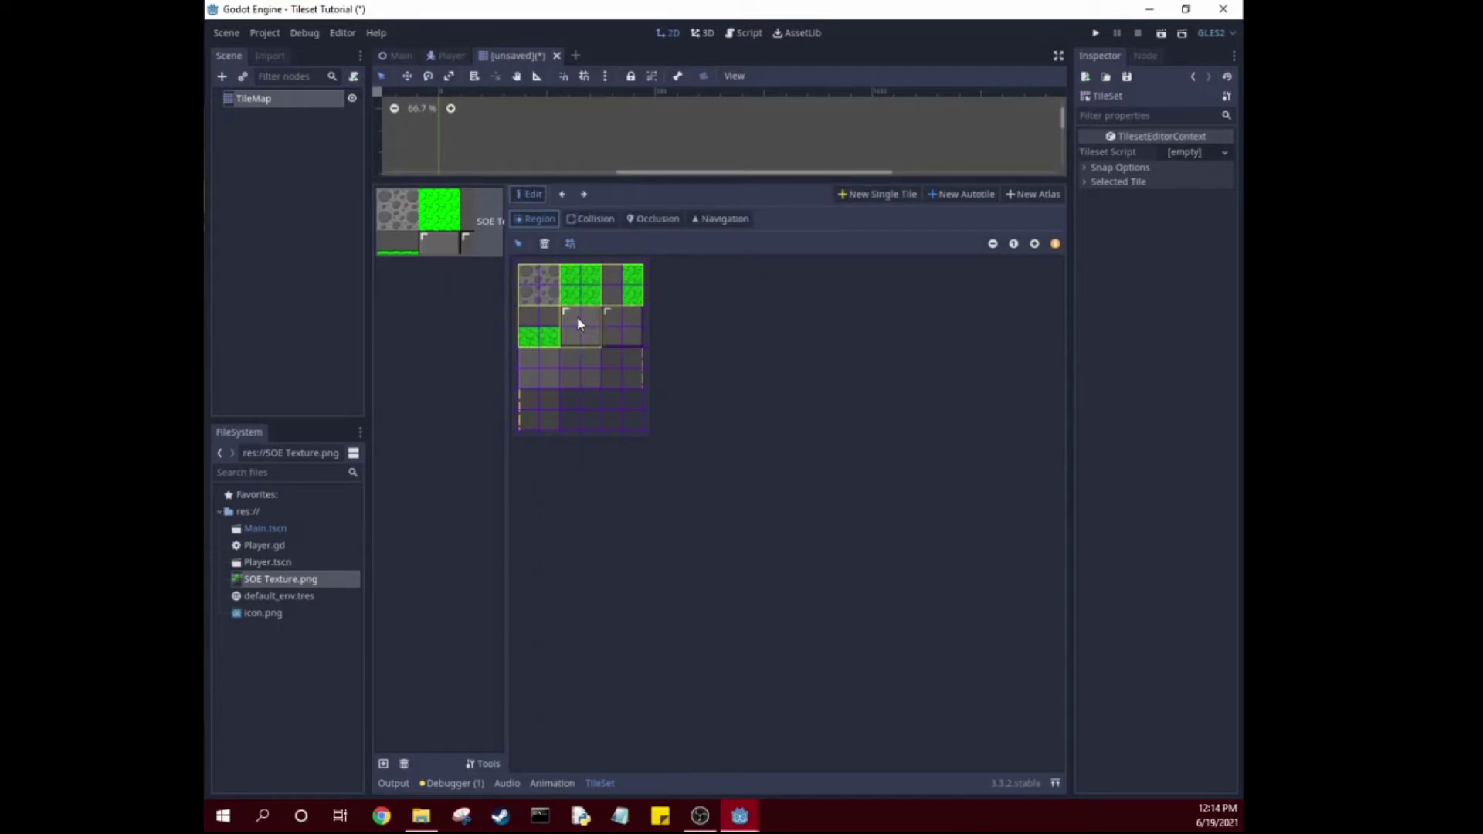
click(592, 221)
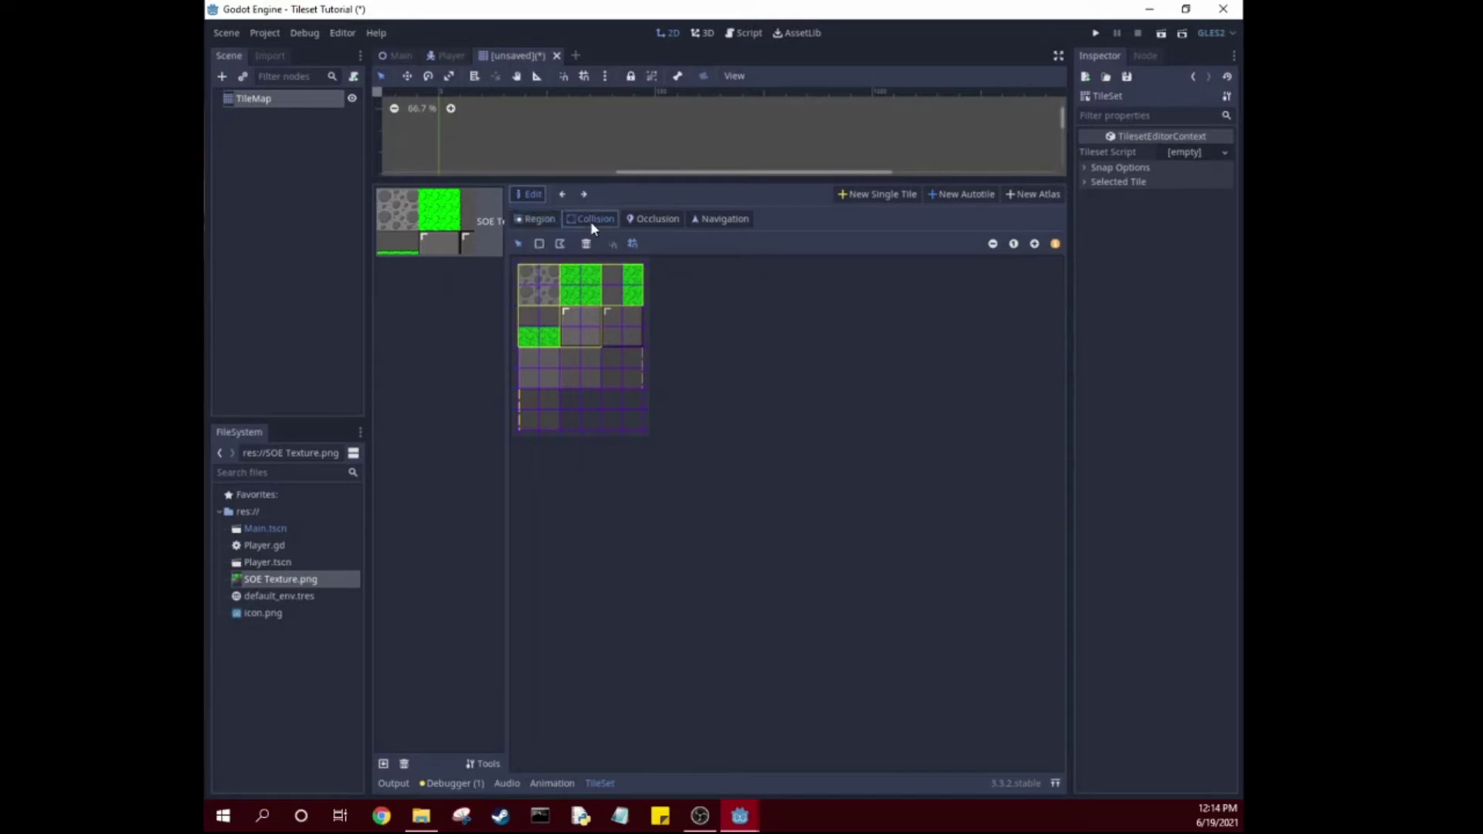
click(540, 244)
drag(618, 349, 621, 354)
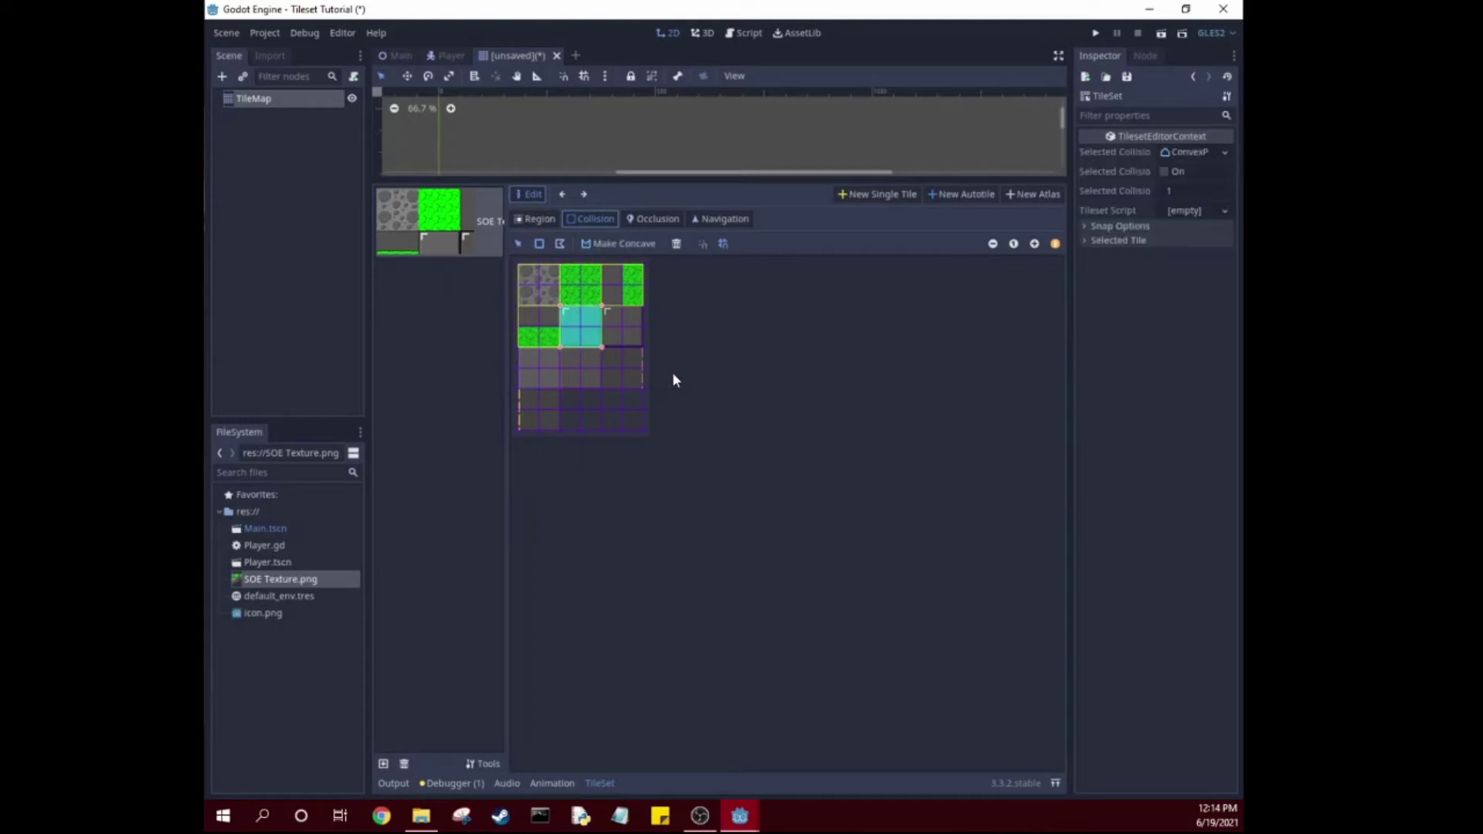
Create a single tile from the black-bordered tile ending the second row and cover it with a rectangular collision shape
click(857, 196)
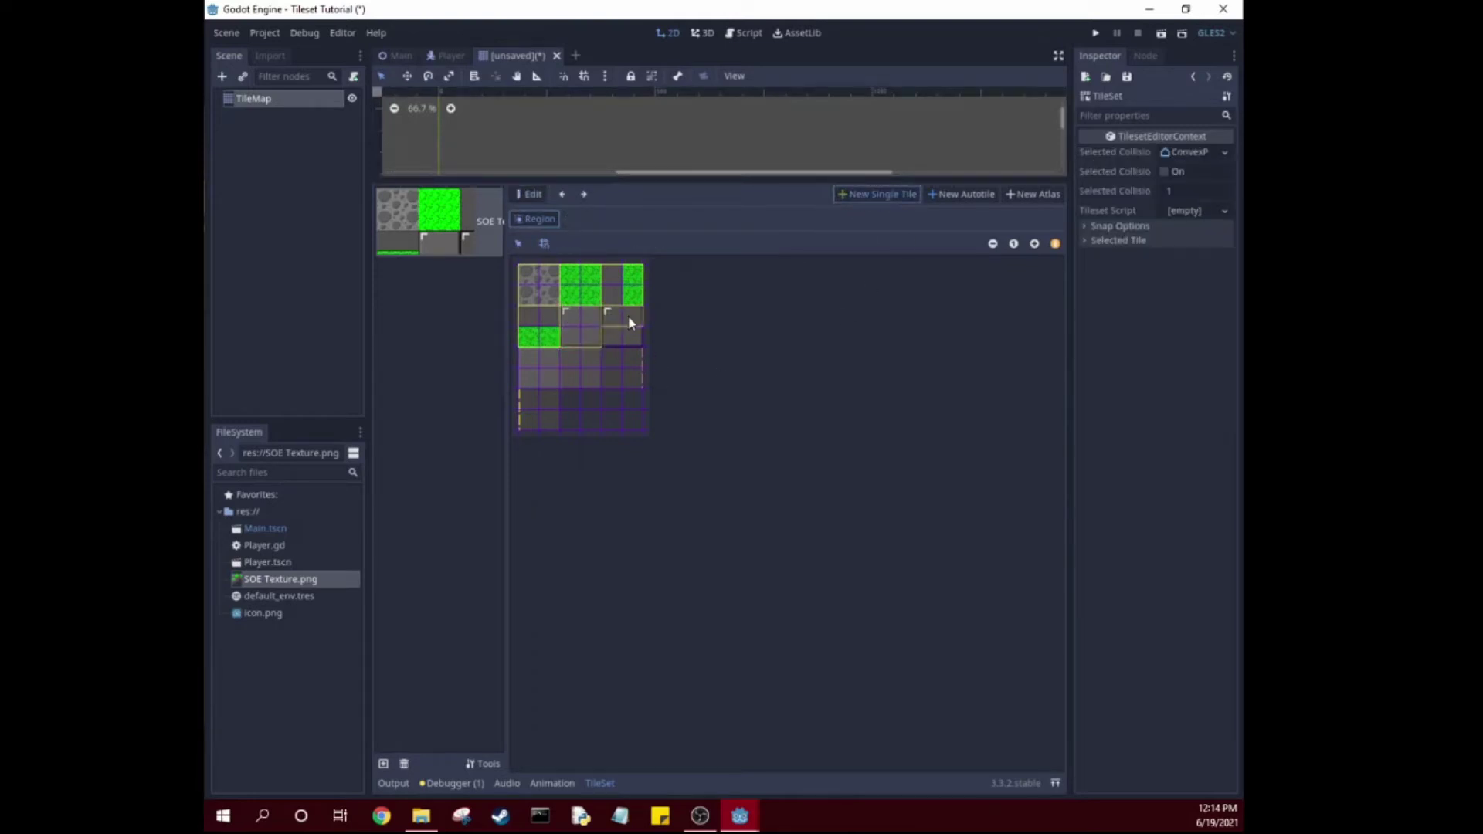
drag(628, 315, 633, 326)
click(591, 220)
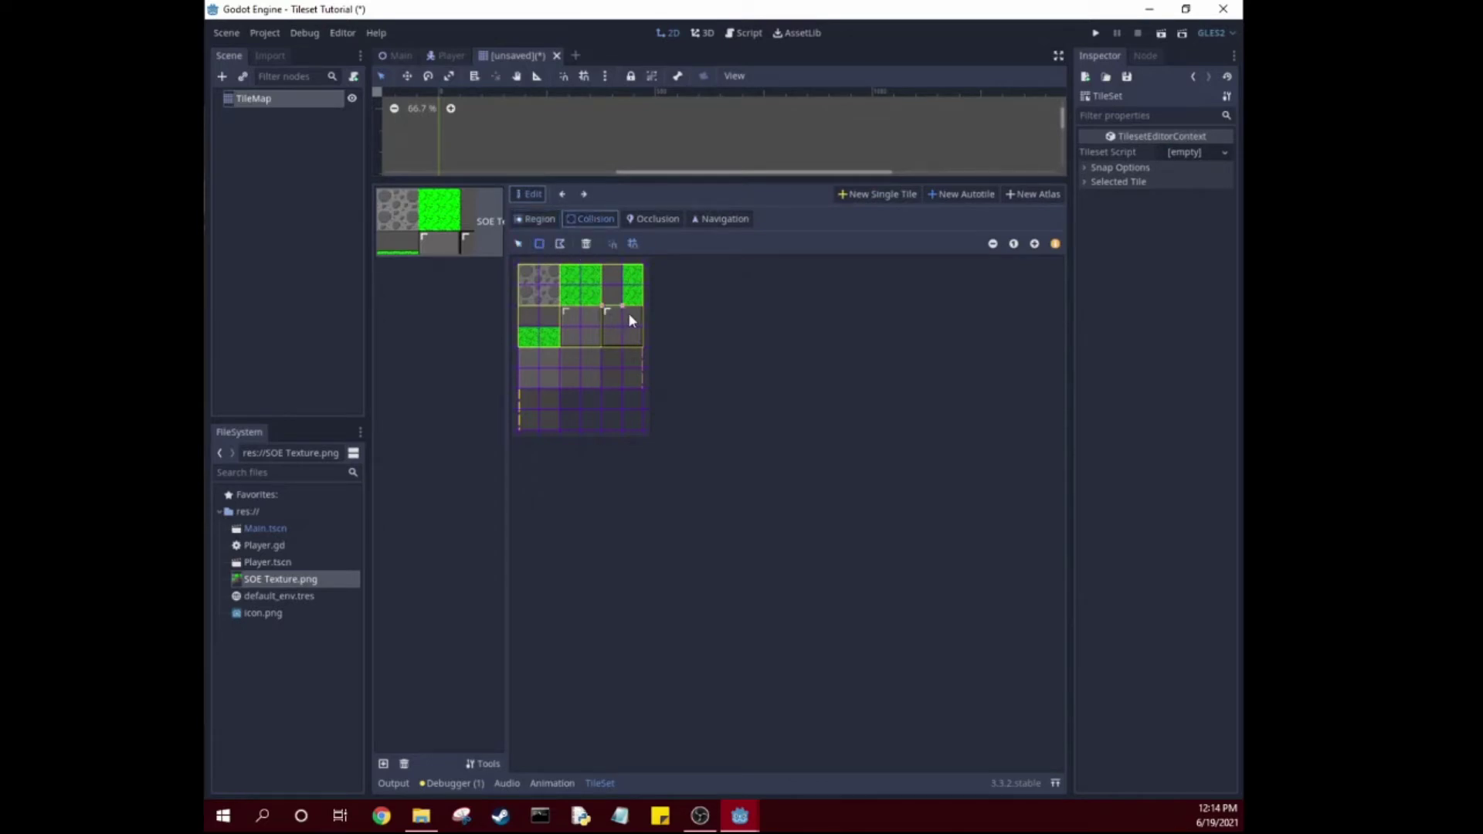
drag(628, 313, 644, 344)
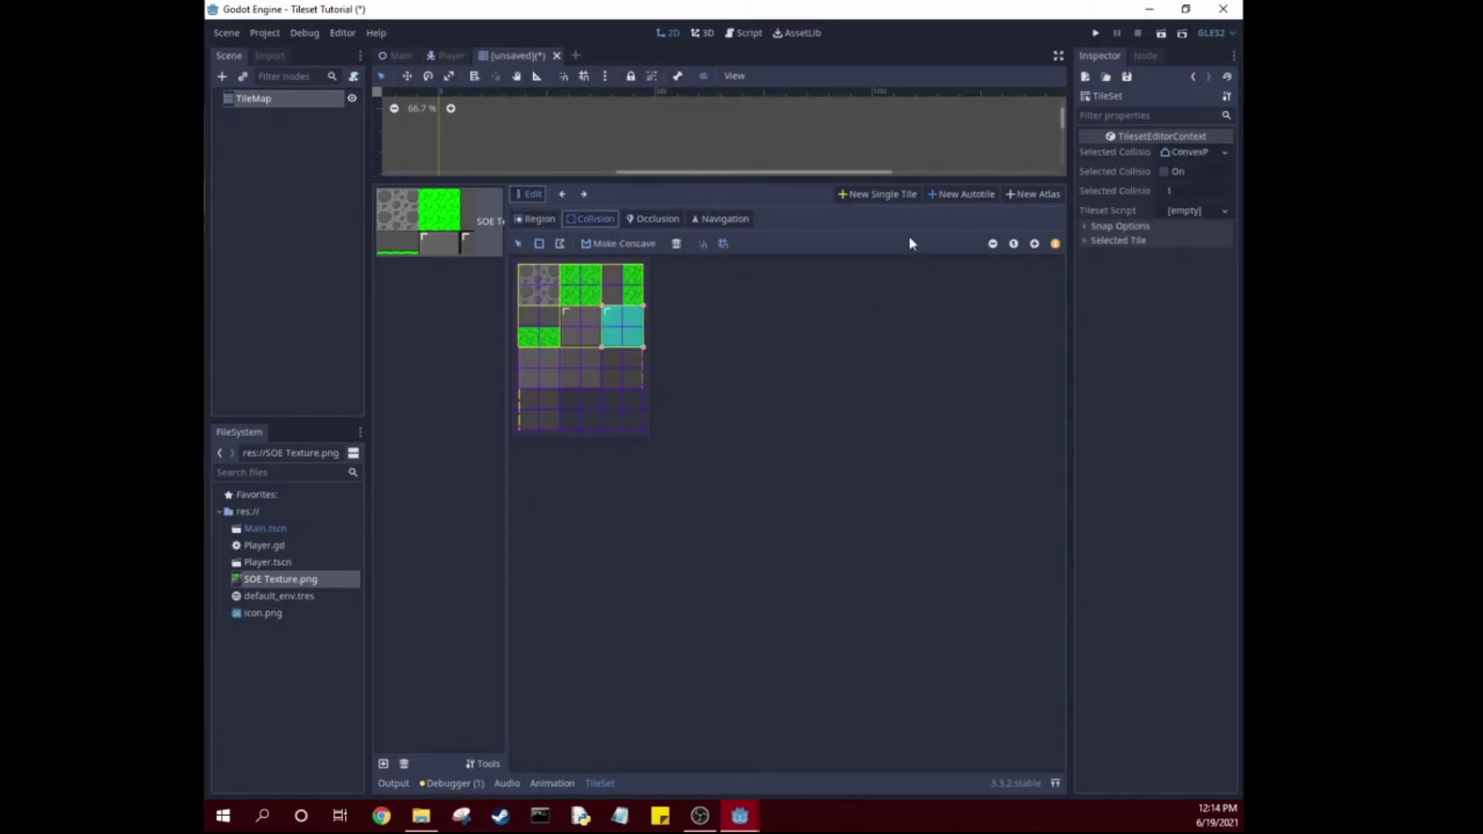
Create single tiles without collision from the three tiles in the third row and the one tile in the fourth row
click(876, 194)
drag(531, 368, 544, 360)
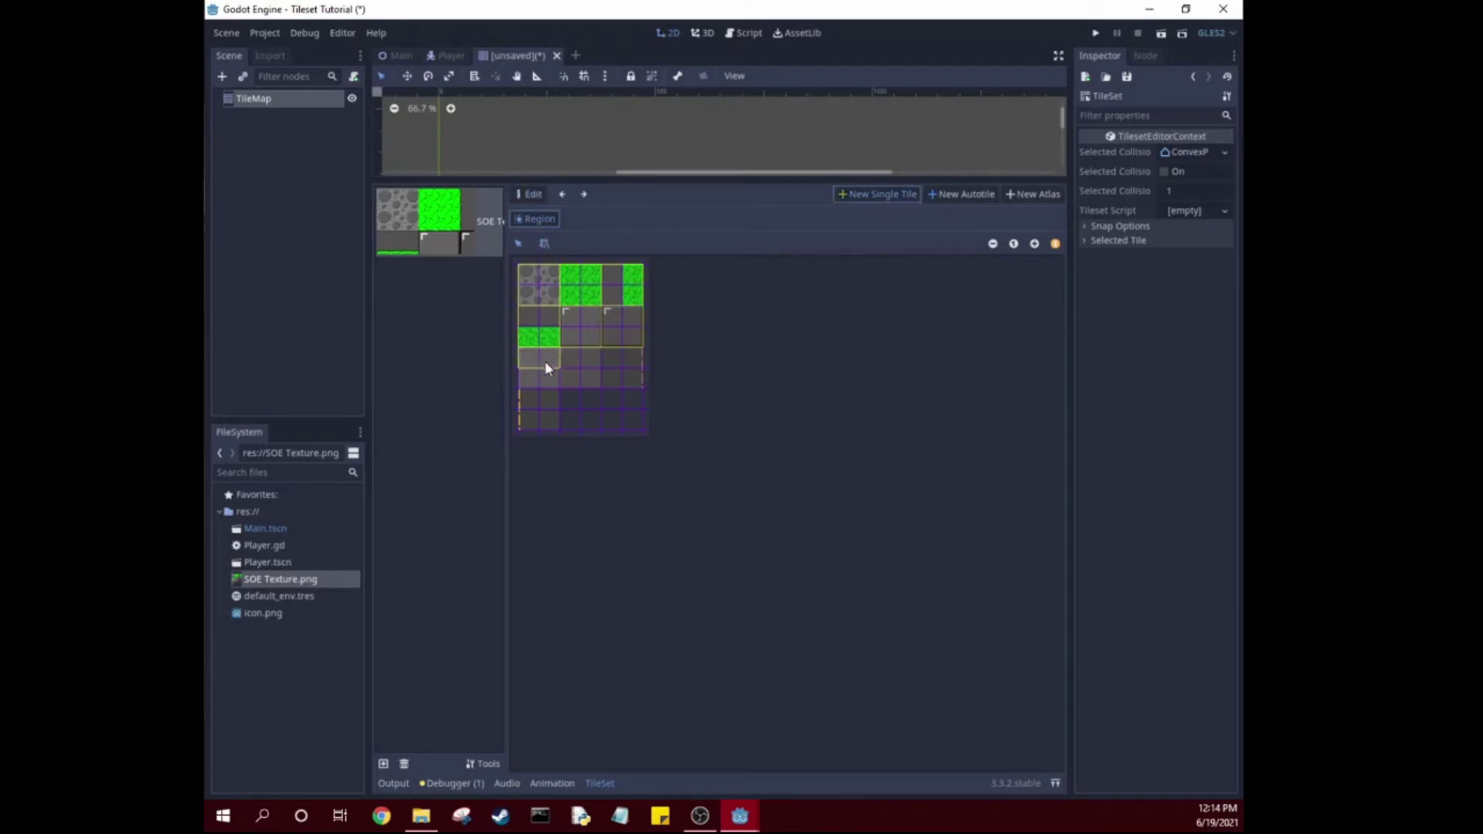
click(876, 194)
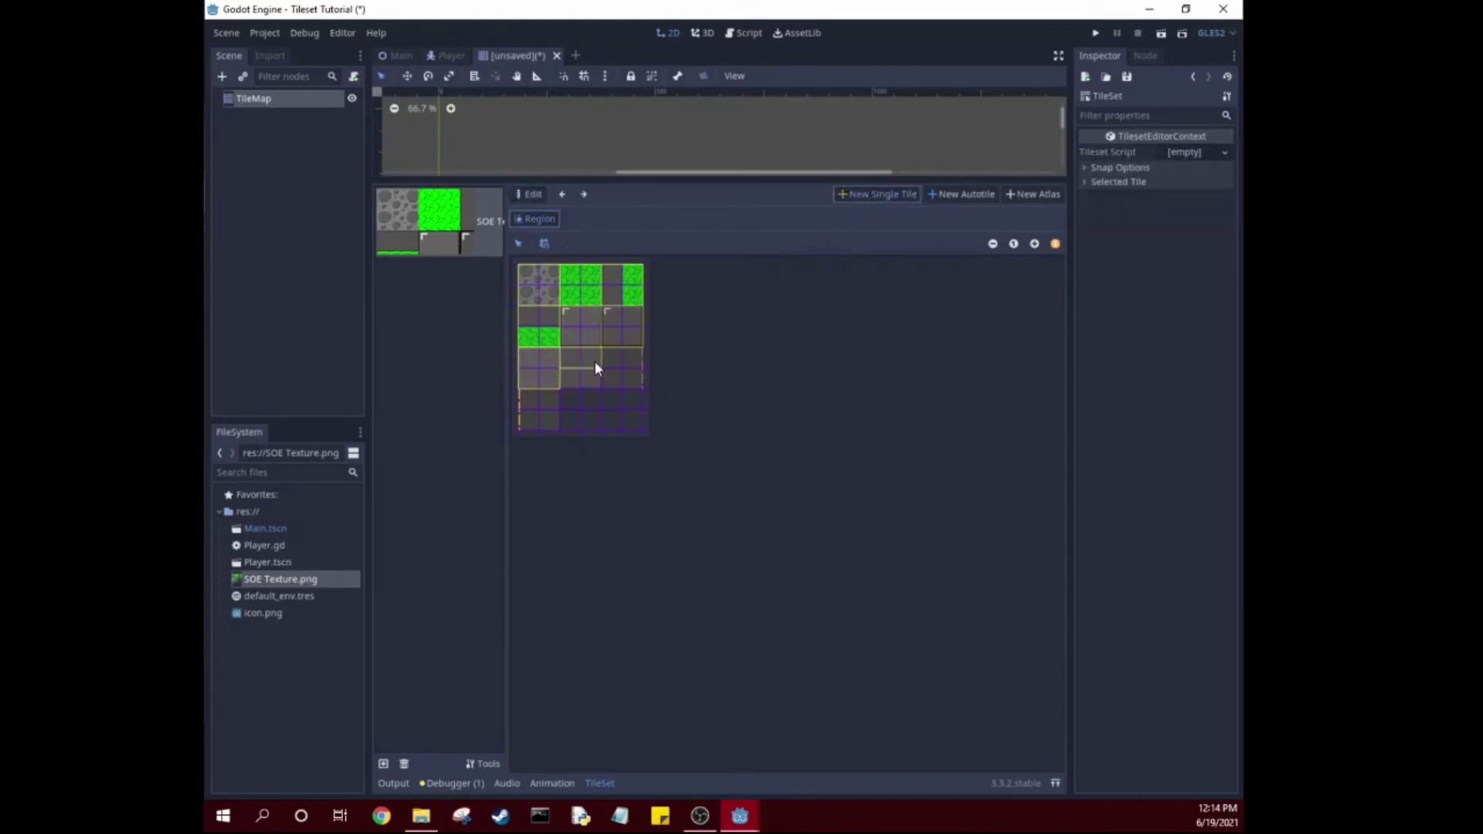
click(595, 368)
click(878, 196)
click(629, 388)
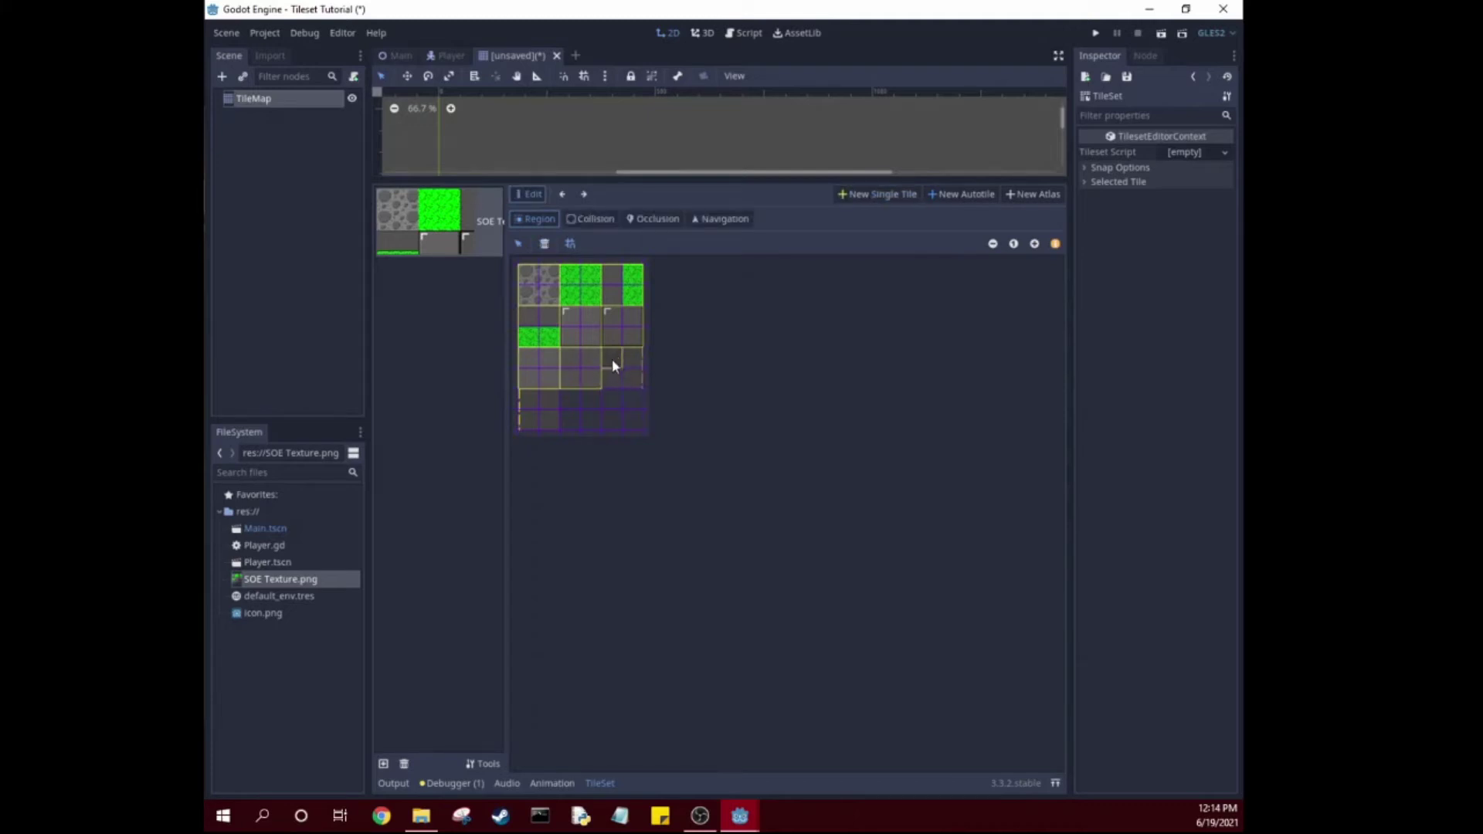
click(854, 193)
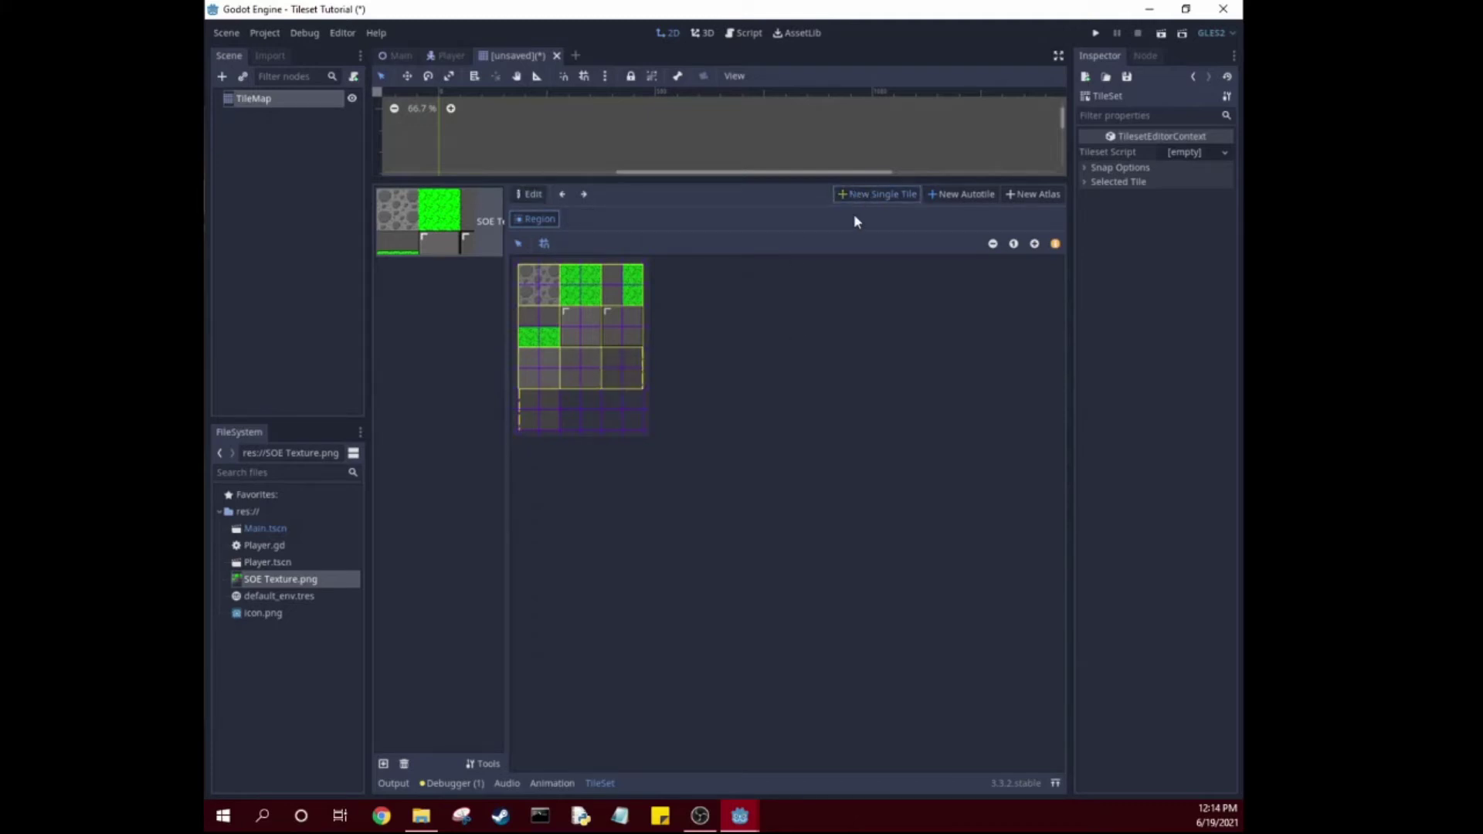
click(549, 411)
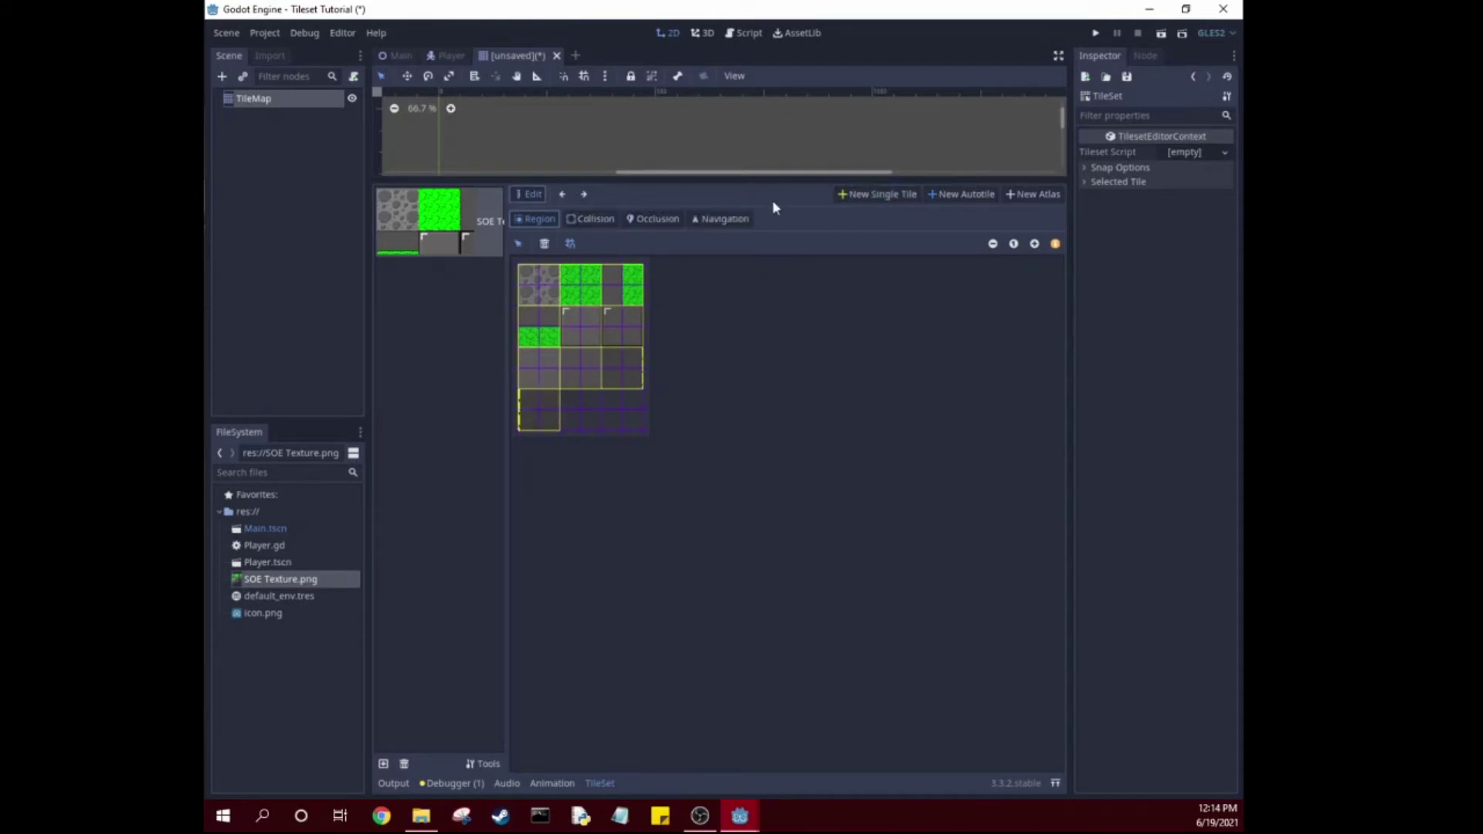
Paint a horizontal row of about eight green tiles on the TileMap, starting at cell 1, 1
click(296, 97)
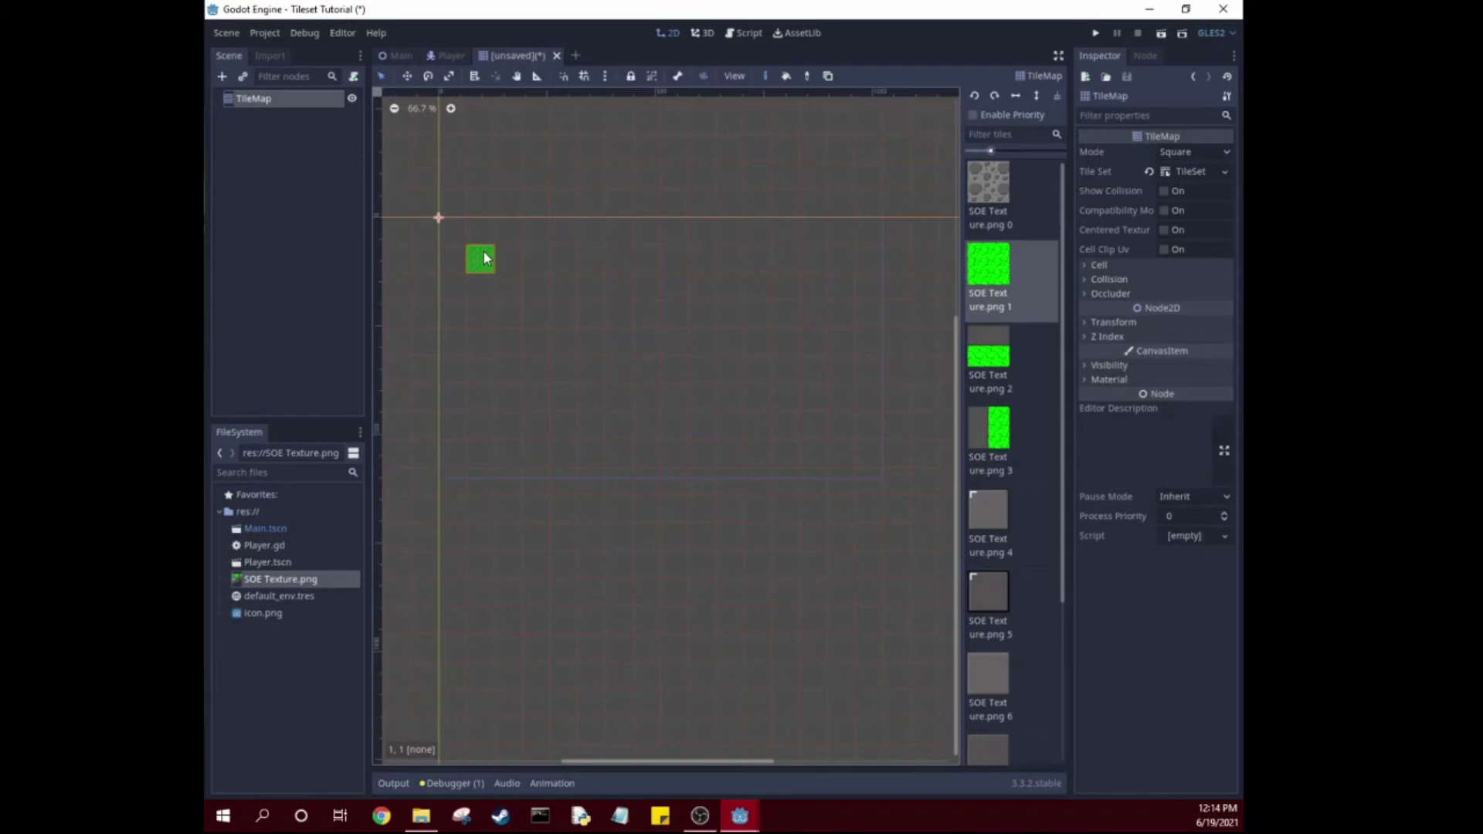
mouse_move(485, 257)
mouse_down()
mouse_move(570, 272)
mouse_move(702, 264)
mouse_move(676, 264)
mouse_up()
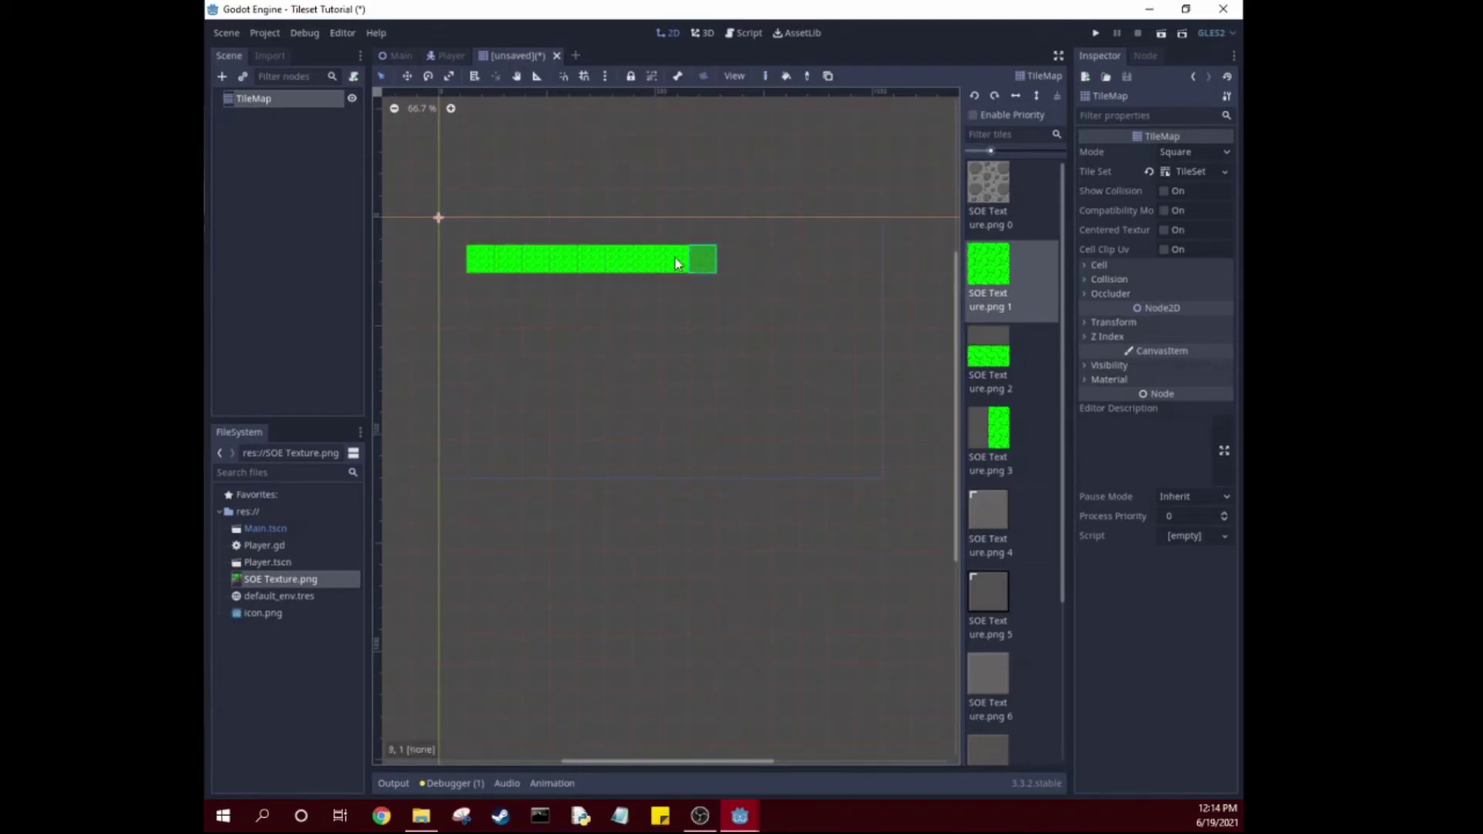
Extend the green row into a filled green area 14 tiles wide and 8 tiles high, from cell 1, 1 to cell 14, 8
right_drag(676, 263, 609, 264)
mouse_move(609, 263)
mouse_down()
mouse_move(835, 262)
mouse_move(815, 348)
mouse_up()
right_drag(815, 348, 829, 310)
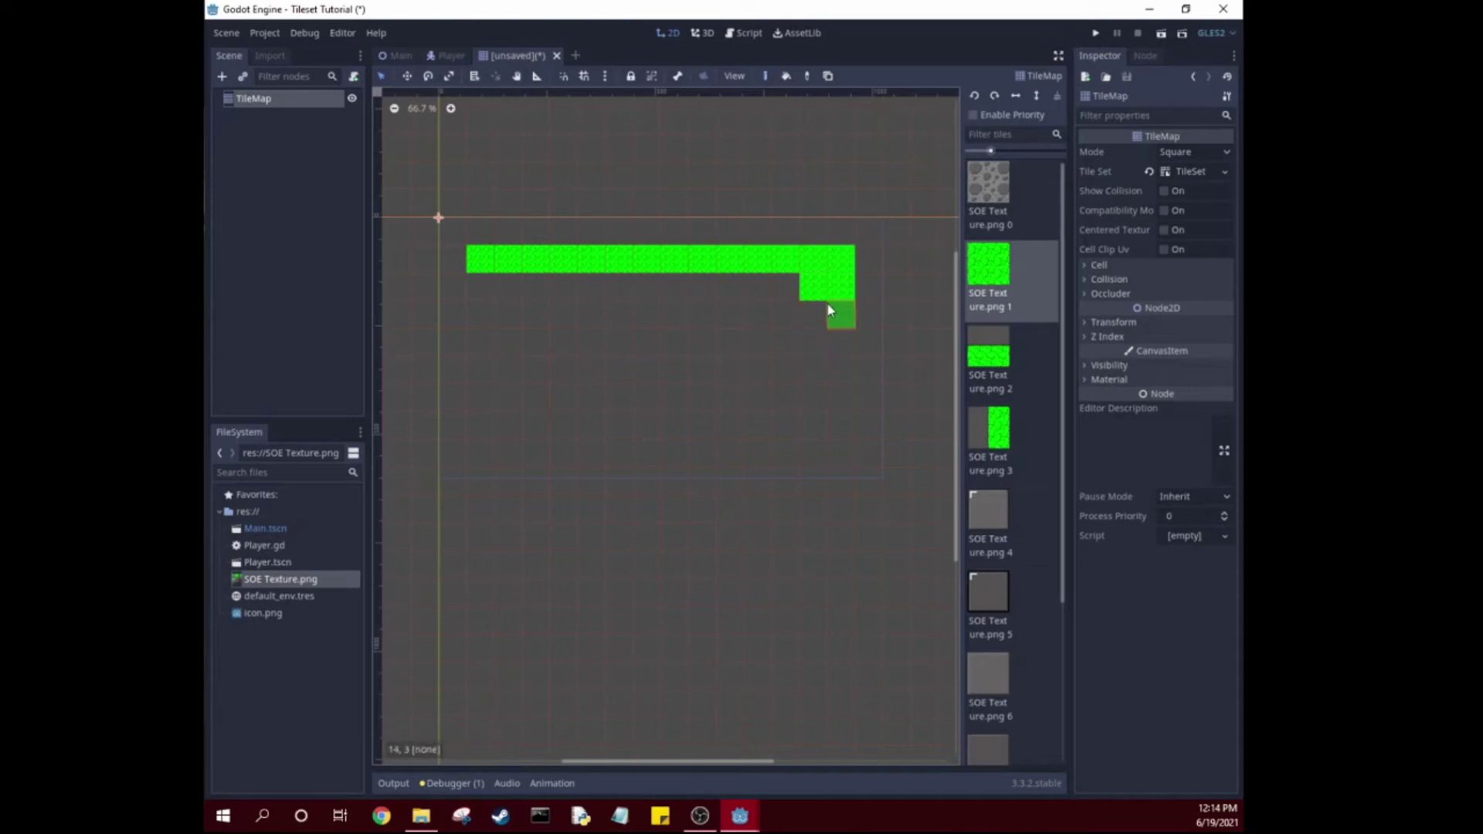
mouse_move(840, 315)
mouse_down()
mouse_move(837, 434)
mouse_move(725, 454)
mouse_move(502, 453)
mouse_move(479, 397)
mouse_move(499, 299)
mouse_move(452, 286)
mouse_move(817, 292)
mouse_move(582, 430)
mouse_move(513, 348)
mouse_move(692, 315)
mouse_move(801, 380)
mouse_move(735, 404)
mouse_move(526, 391)
mouse_move(636, 401)
mouse_move(731, 357)
mouse_move(554, 332)
mouse_up()
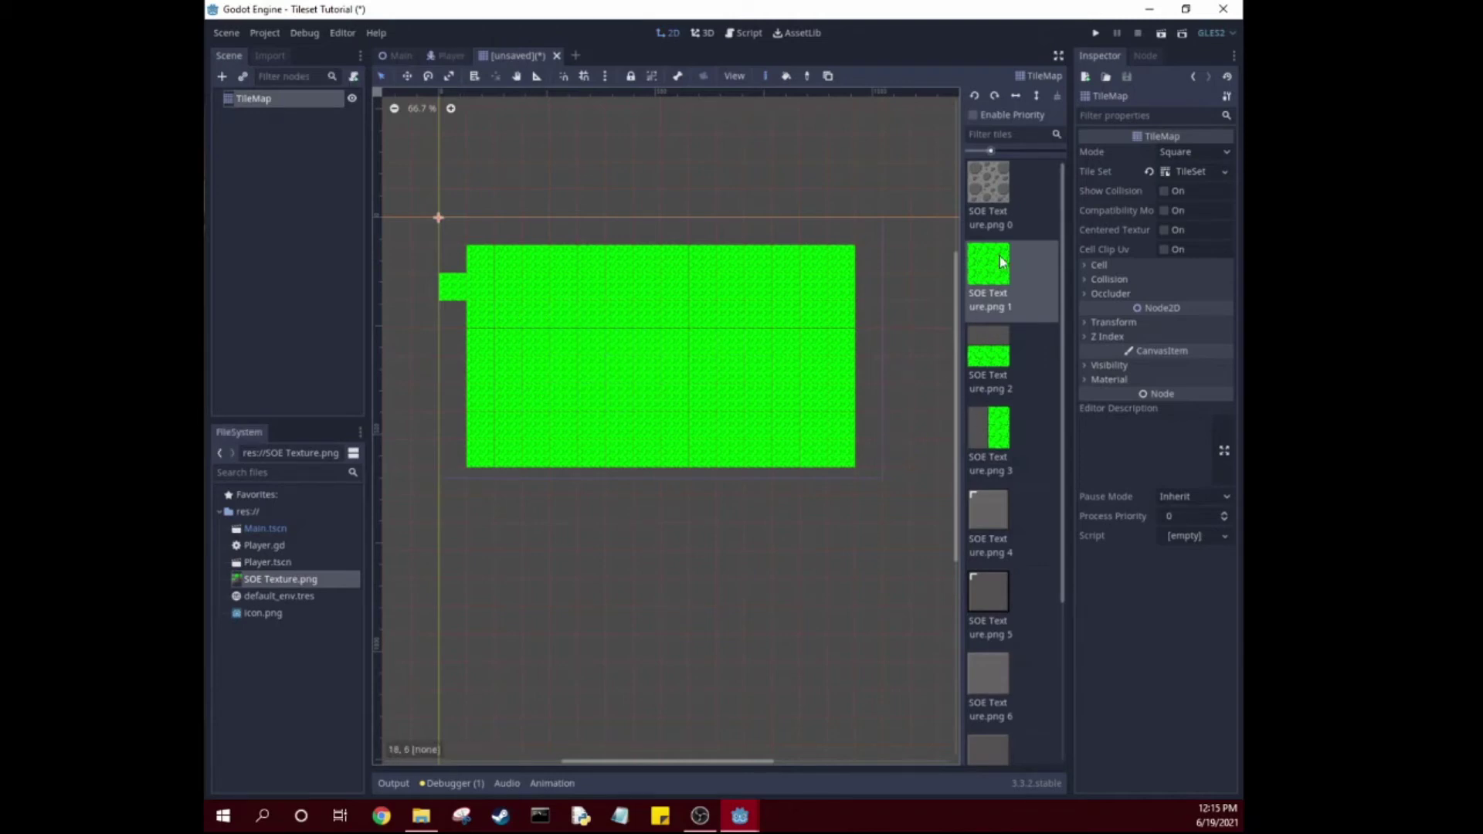
Scatter seven stone tiles (SOE Texture.png 0) across the green area, two of them stacked vertically near its left side
click(989, 185)
click(592, 287)
click(729, 370)
click(618, 398)
click(702, 314)
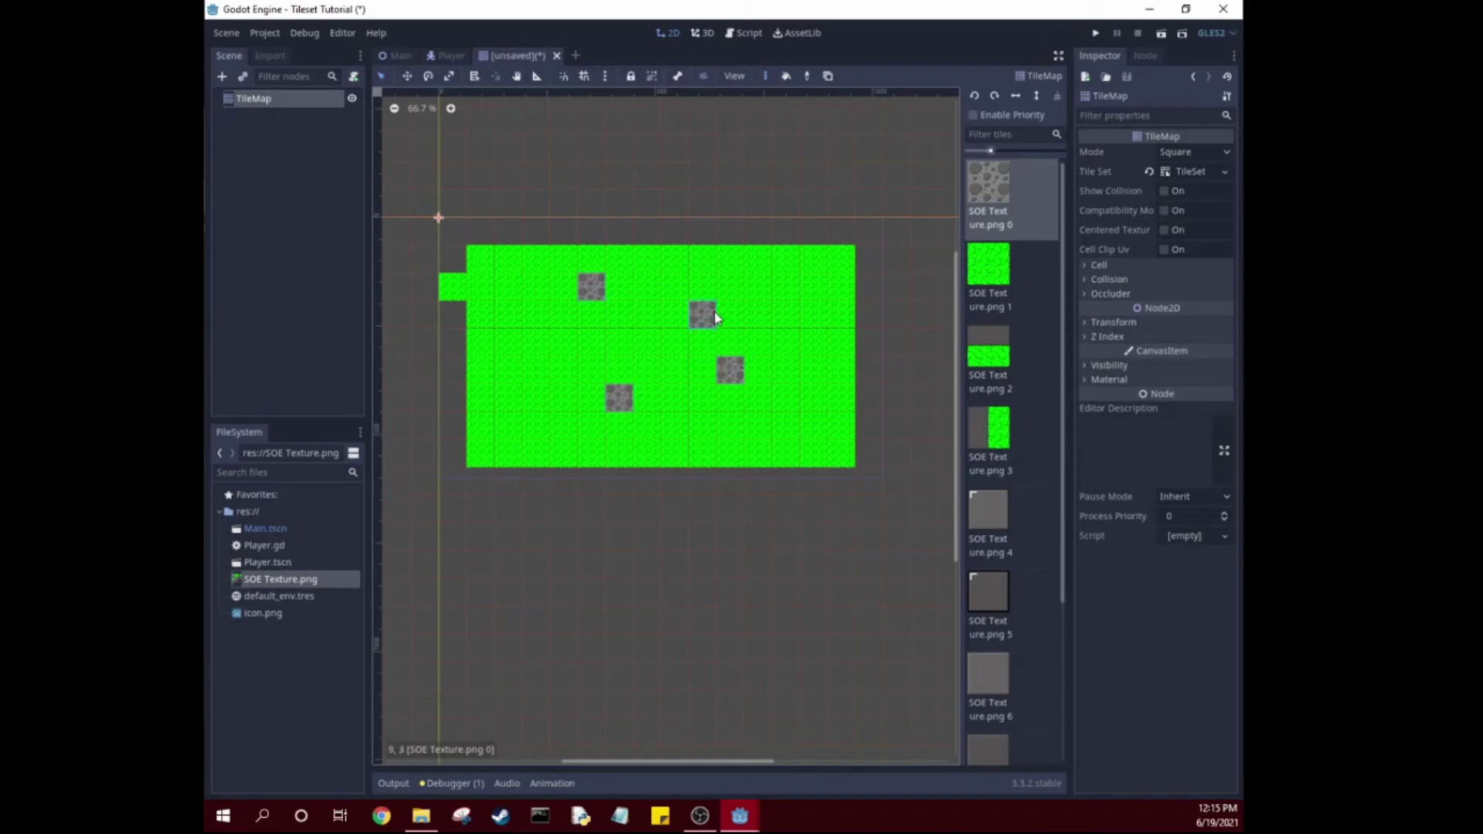
click(546, 343)
click(538, 369)
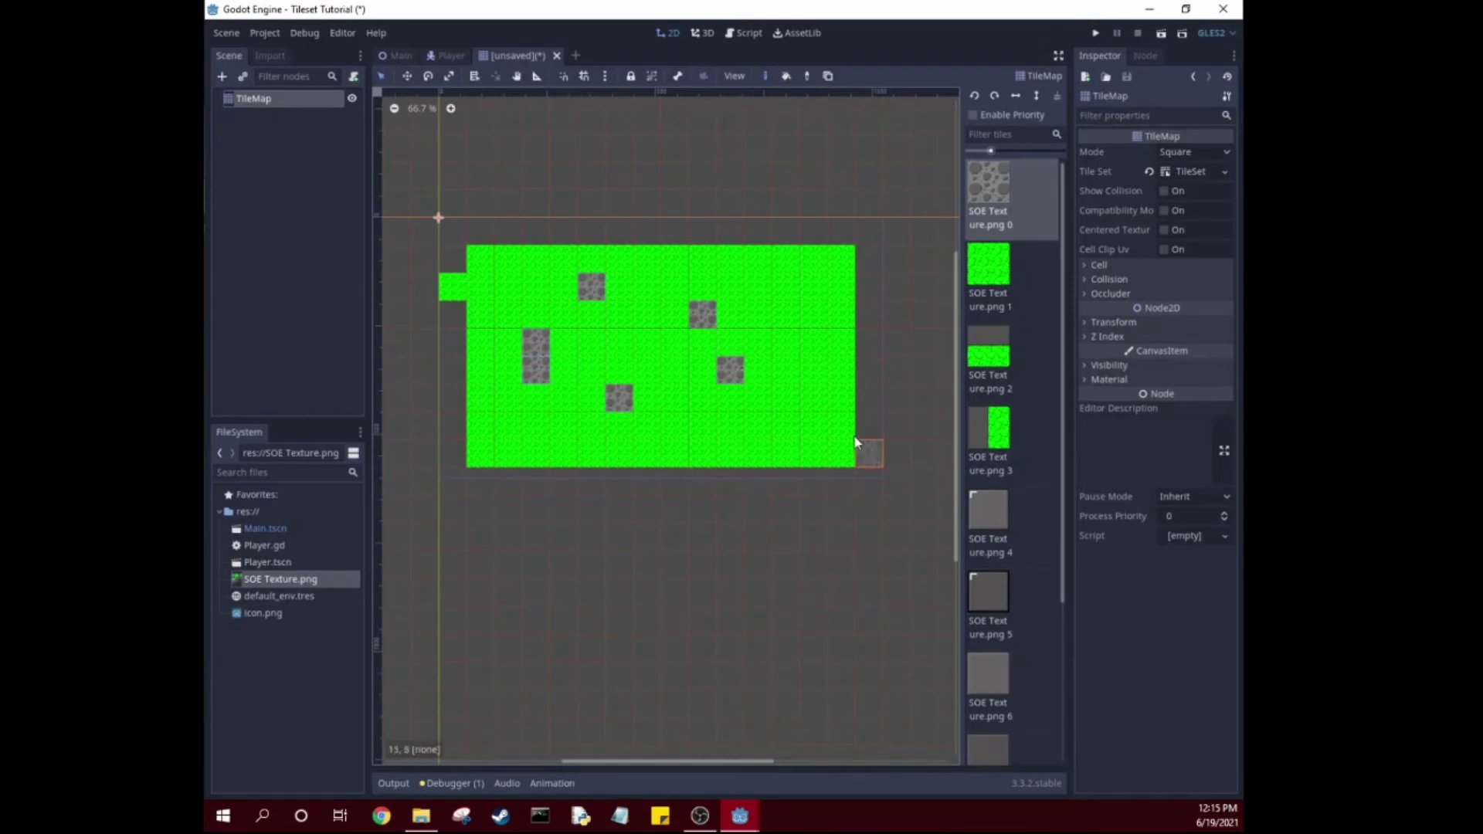
click(786, 426)
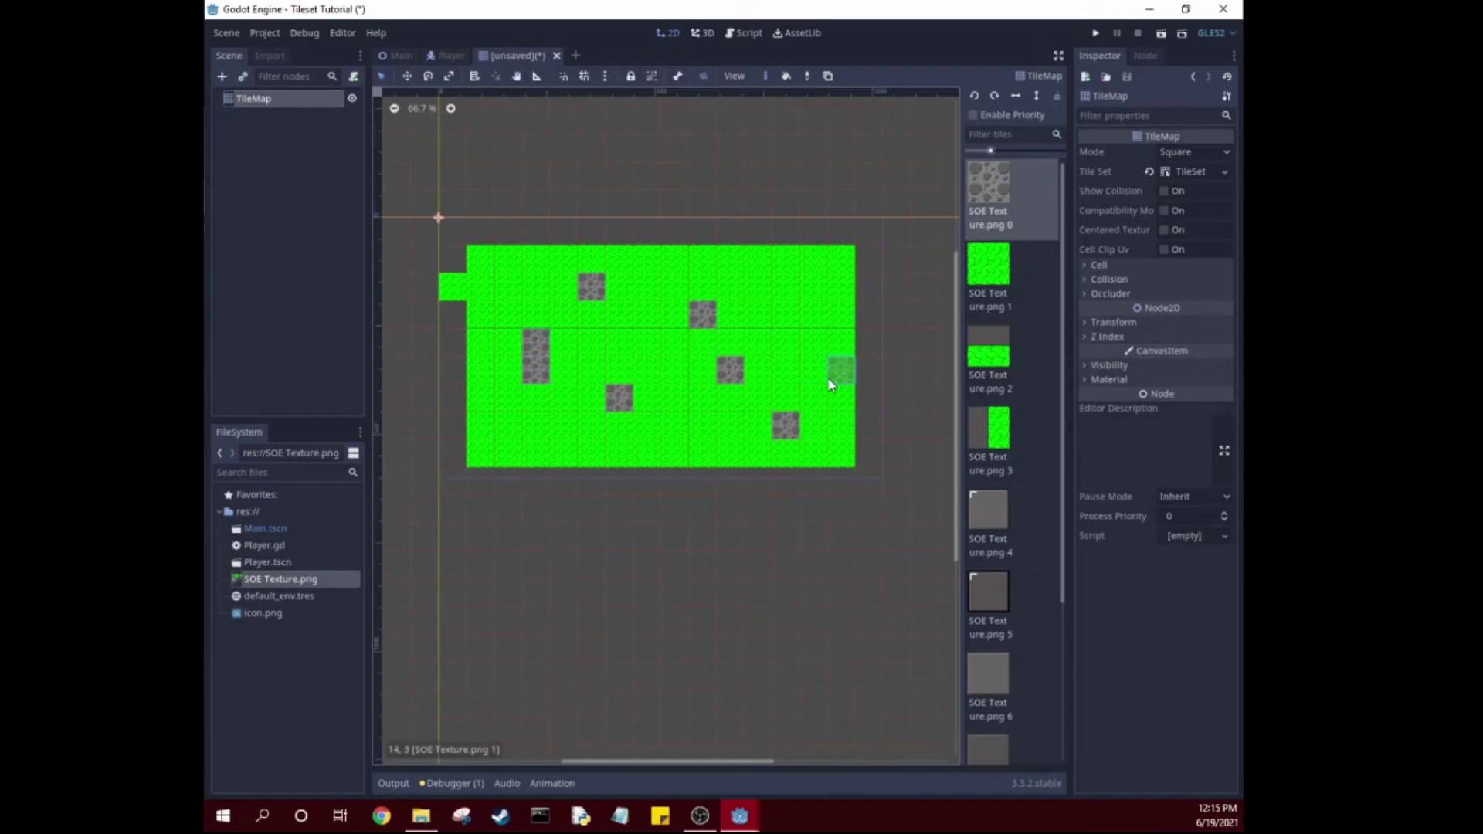
Paint a two-tile-wide vertical road through rows 1 to 8, using SOE Texture.png 8 in column 11 and SOE Texture.png 9 in column 12
scroll(1045, 518, down, 3)
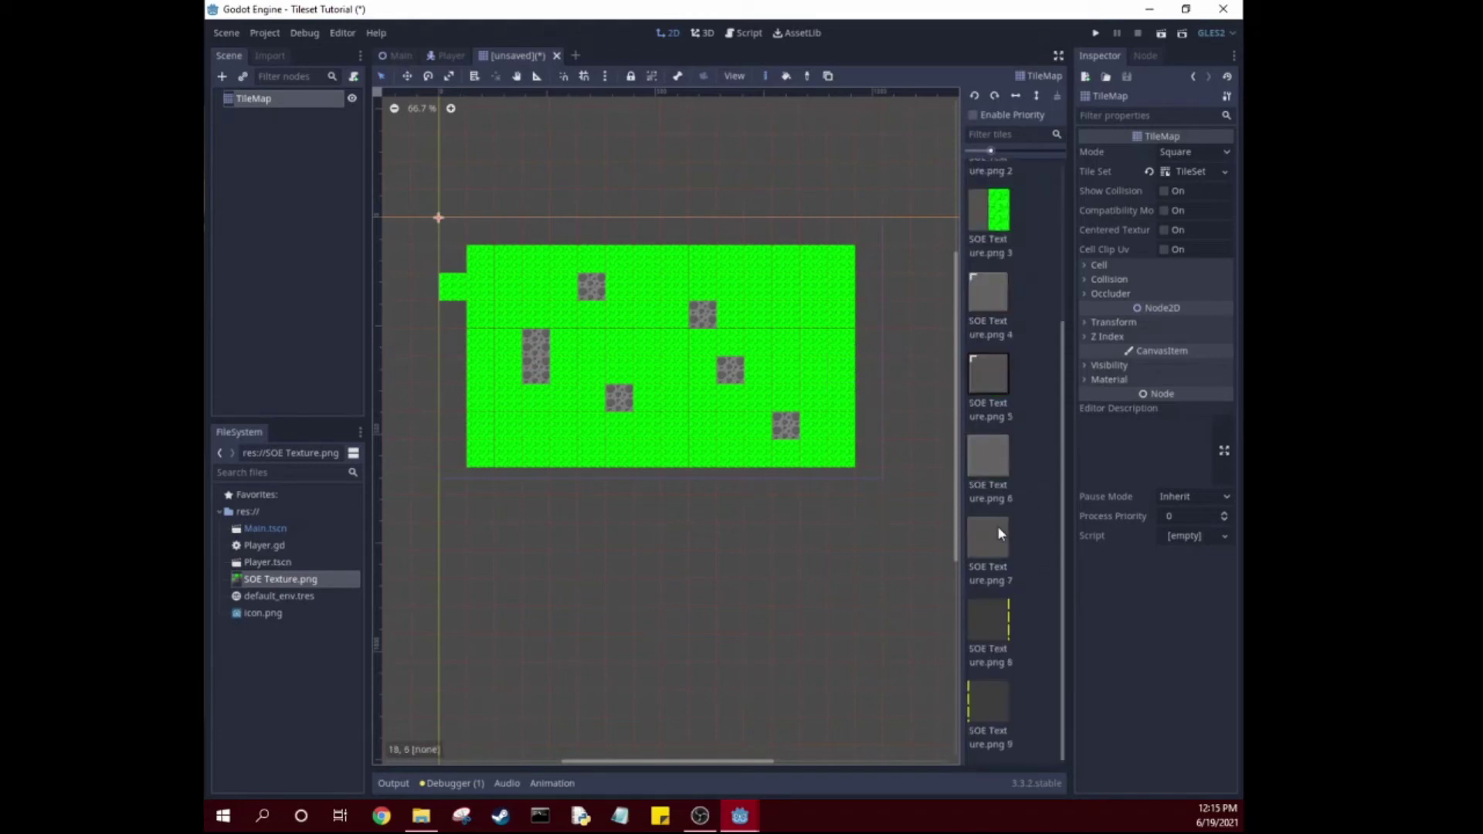
click(994, 625)
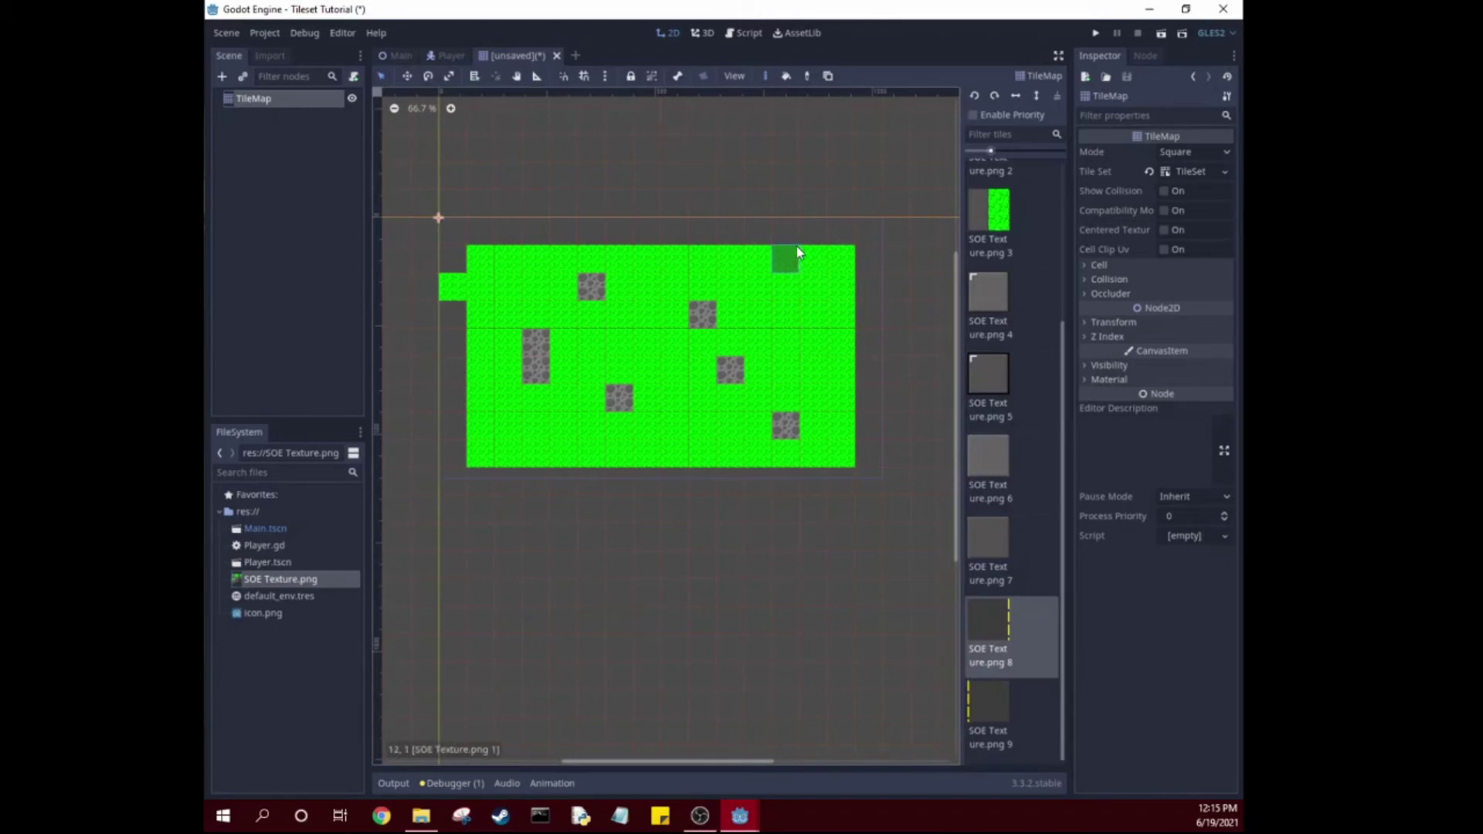
drag(757, 259, 767, 448)
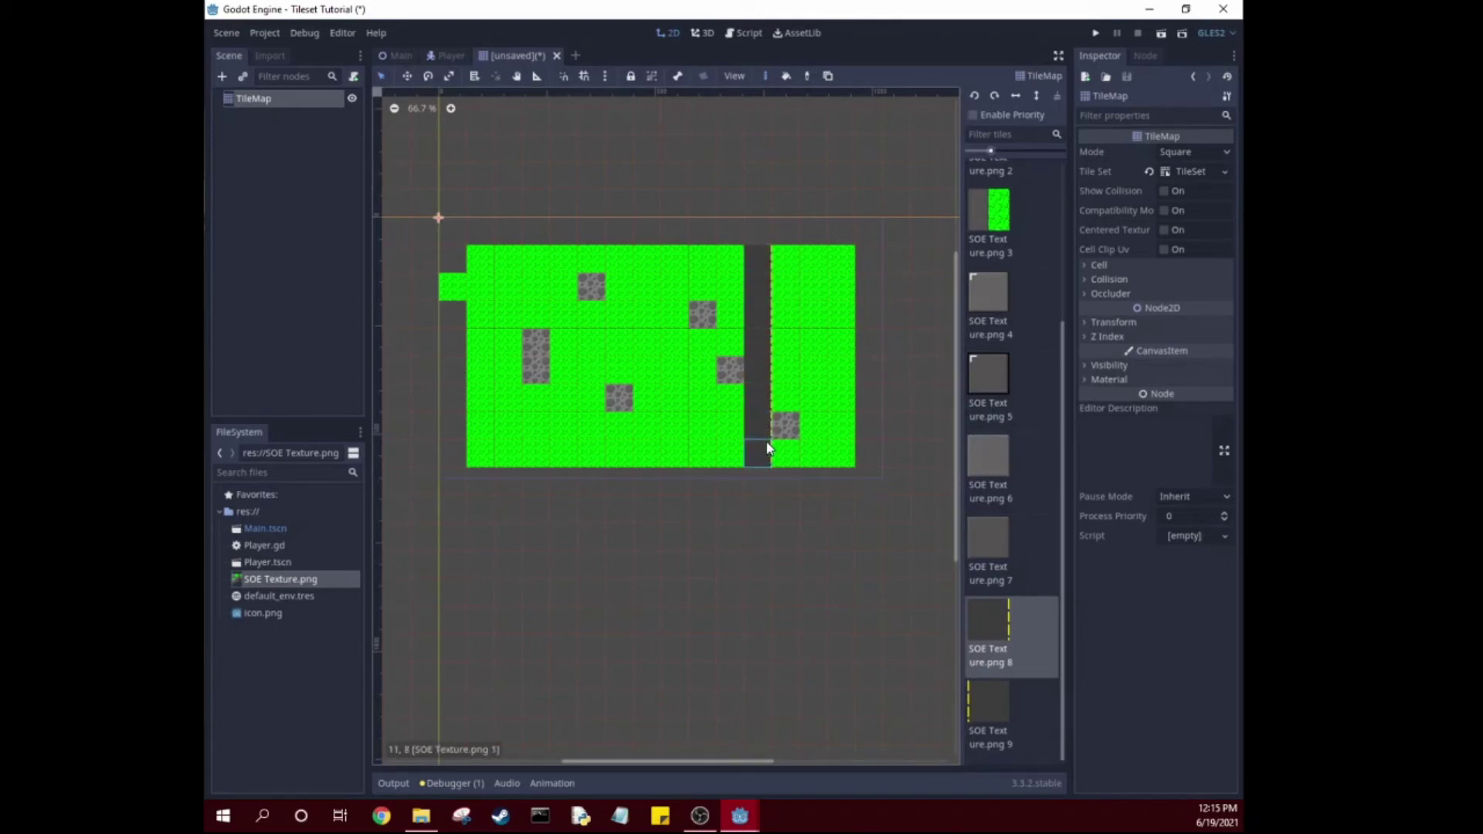
click(998, 687)
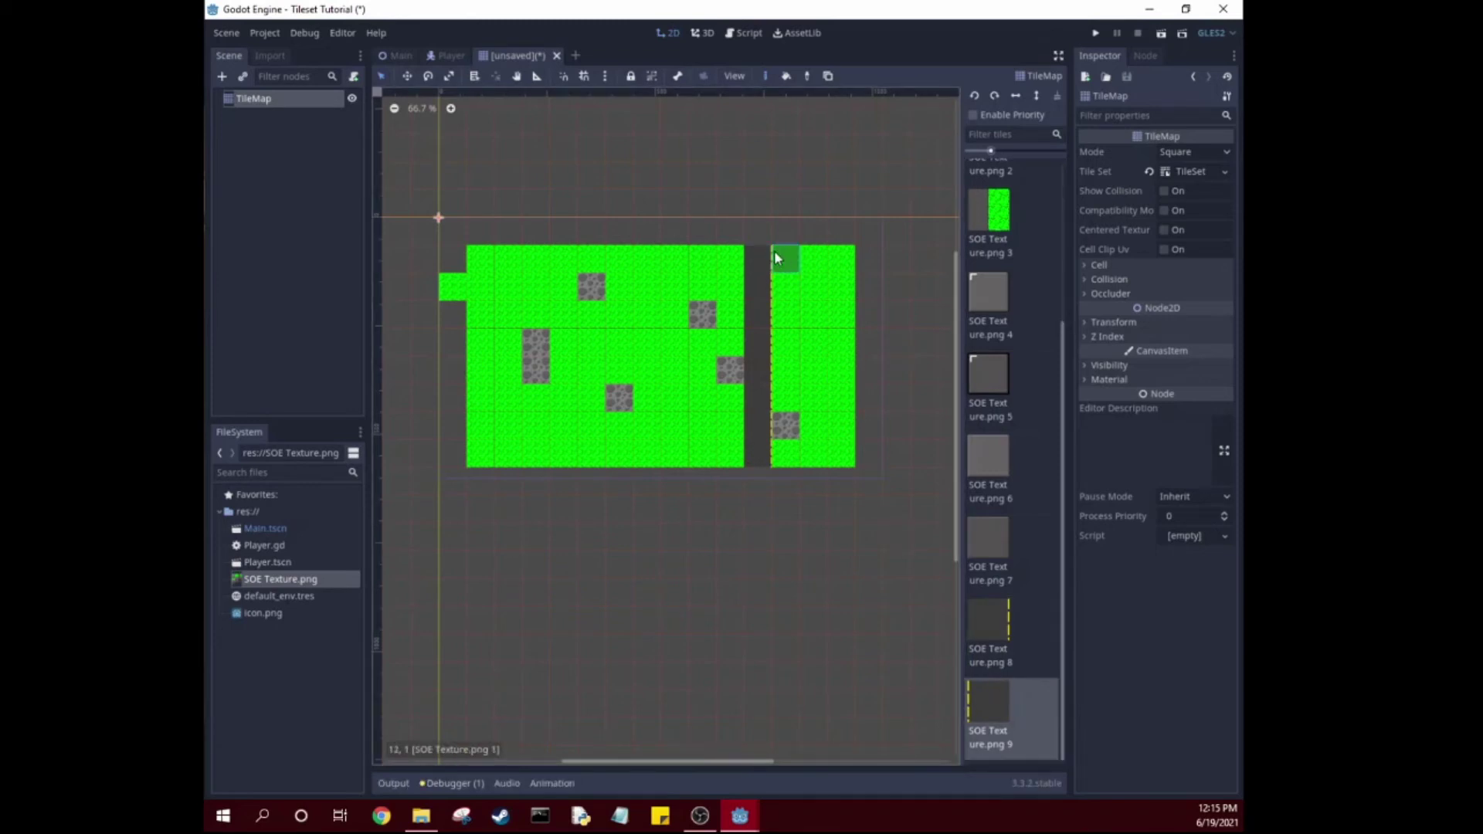
mouse_move(783, 257)
mouse_down()
mouse_move(803, 433)
mouse_move(786, 454)
mouse_up()
Repaint the stray road tiles in column 13 with the green tile, SOE Texture.png 1
scroll(1012, 309, up, 5)
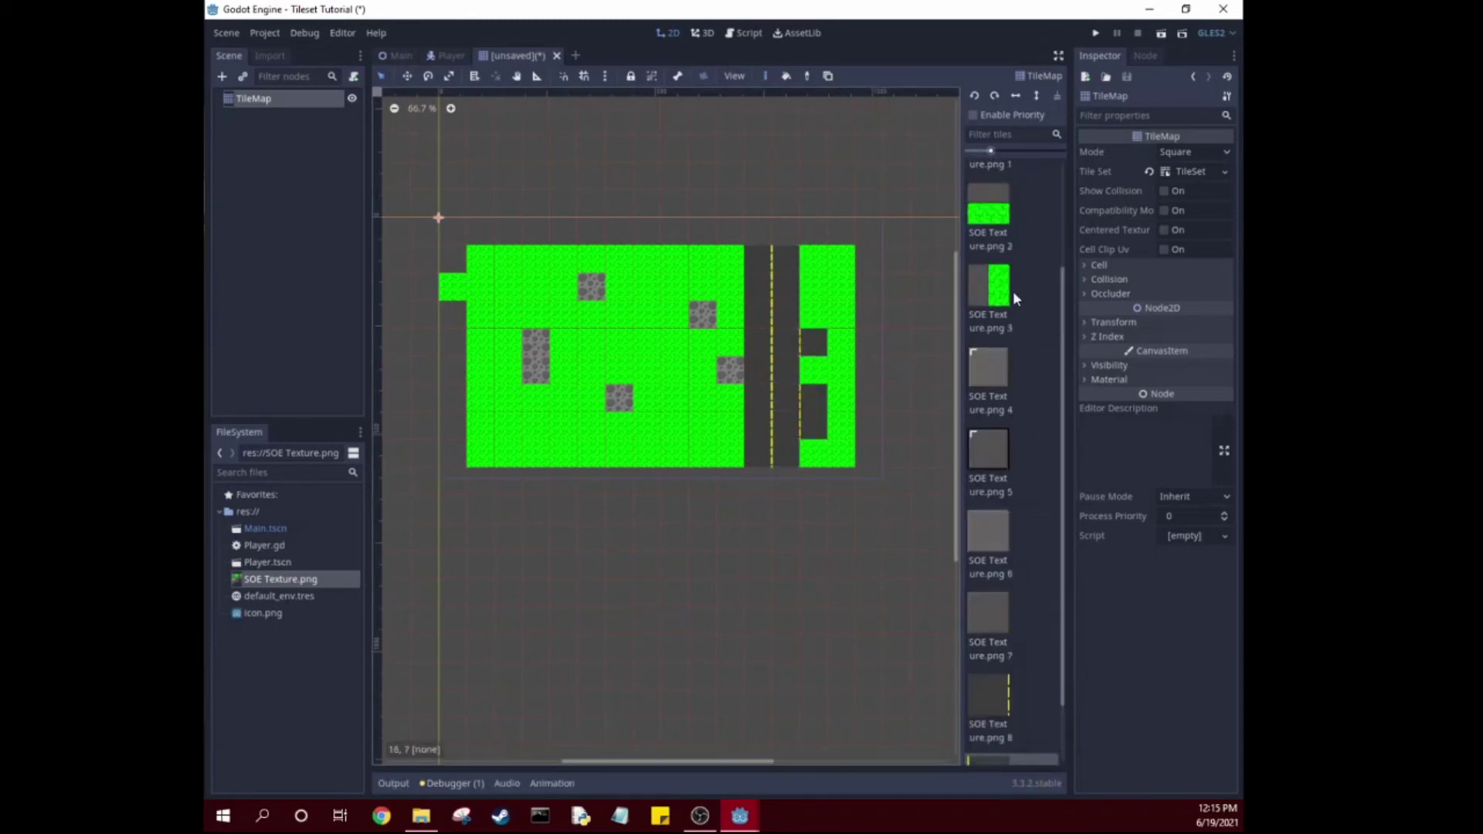
click(1012, 291)
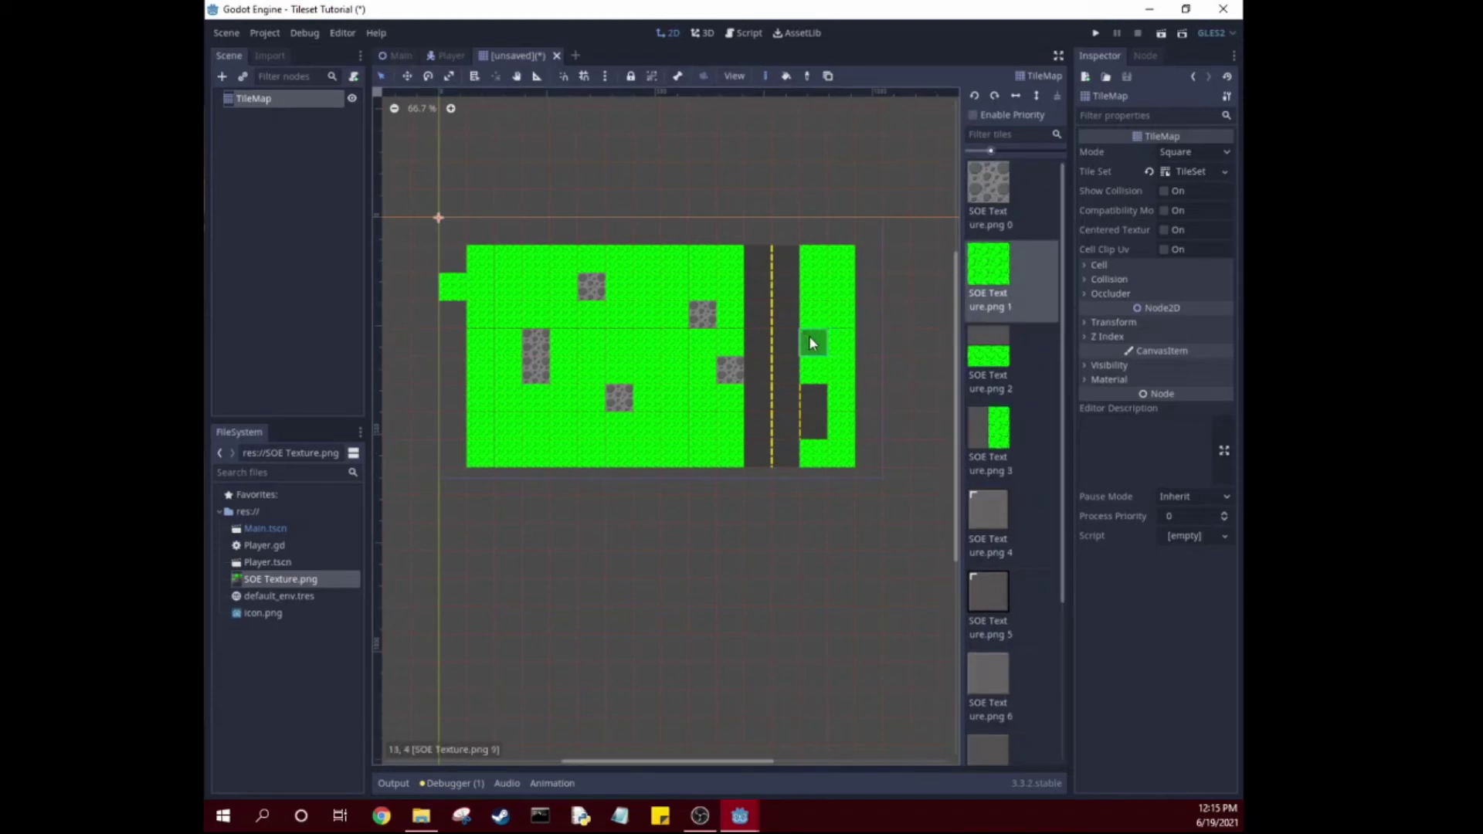
drag(811, 343, 822, 433)
Paint a wall of SOE Texture.png 4 along the area's right side, the bottom edge to column 7 and the top edge to column 11
click(983, 506)
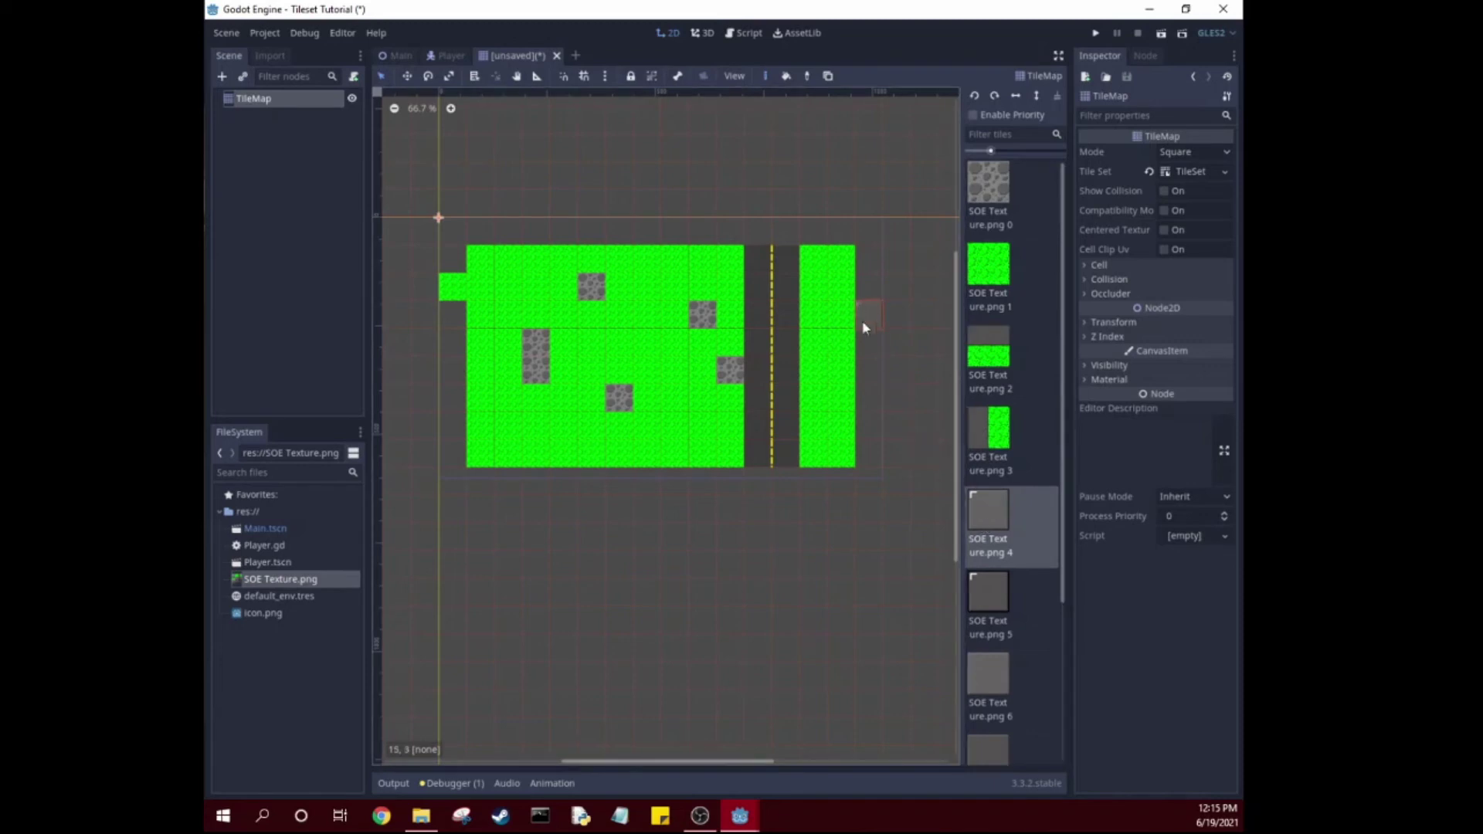
drag(865, 235, 874, 265)
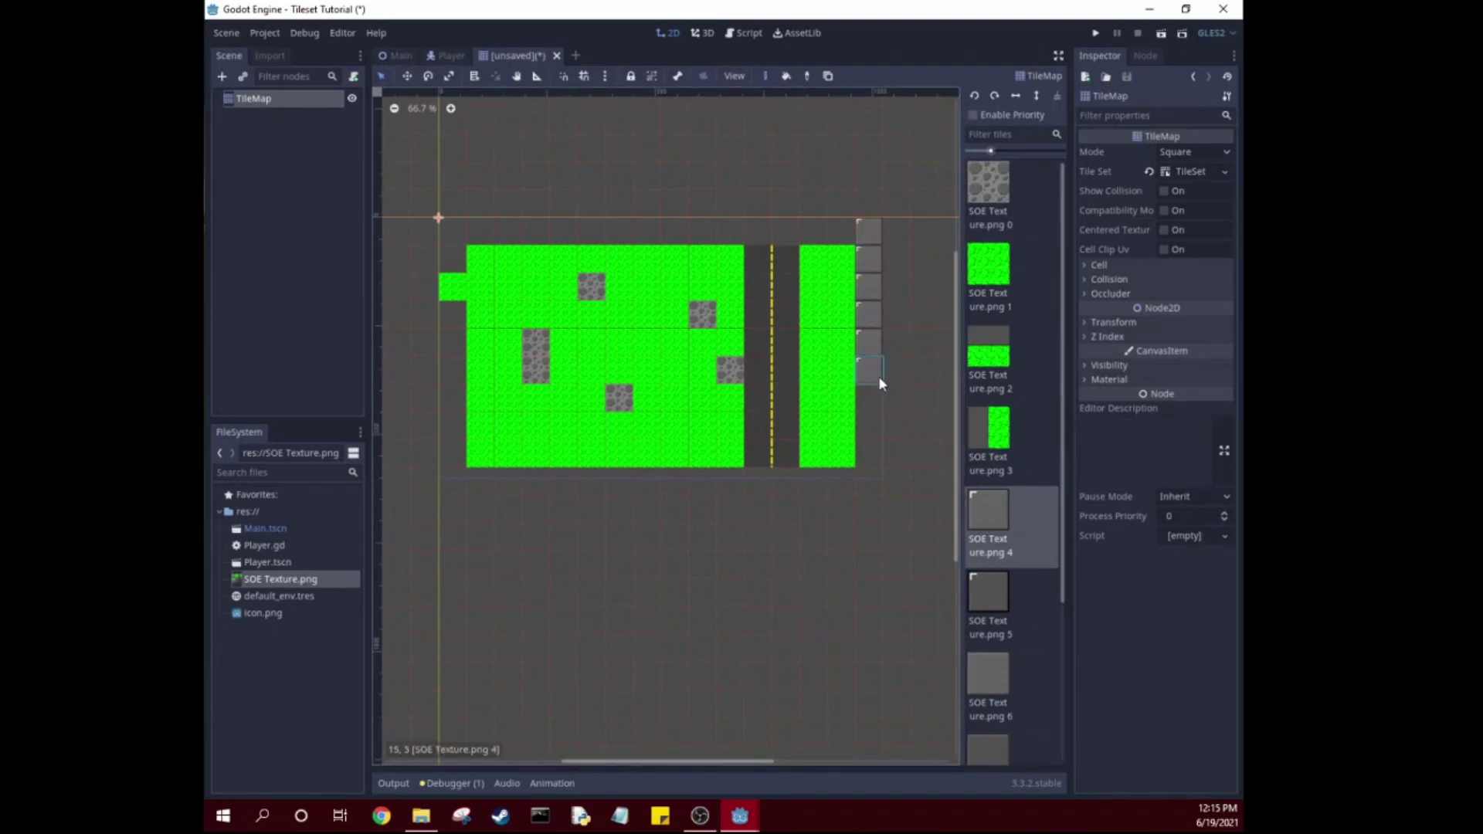
drag(872, 437, 876, 487)
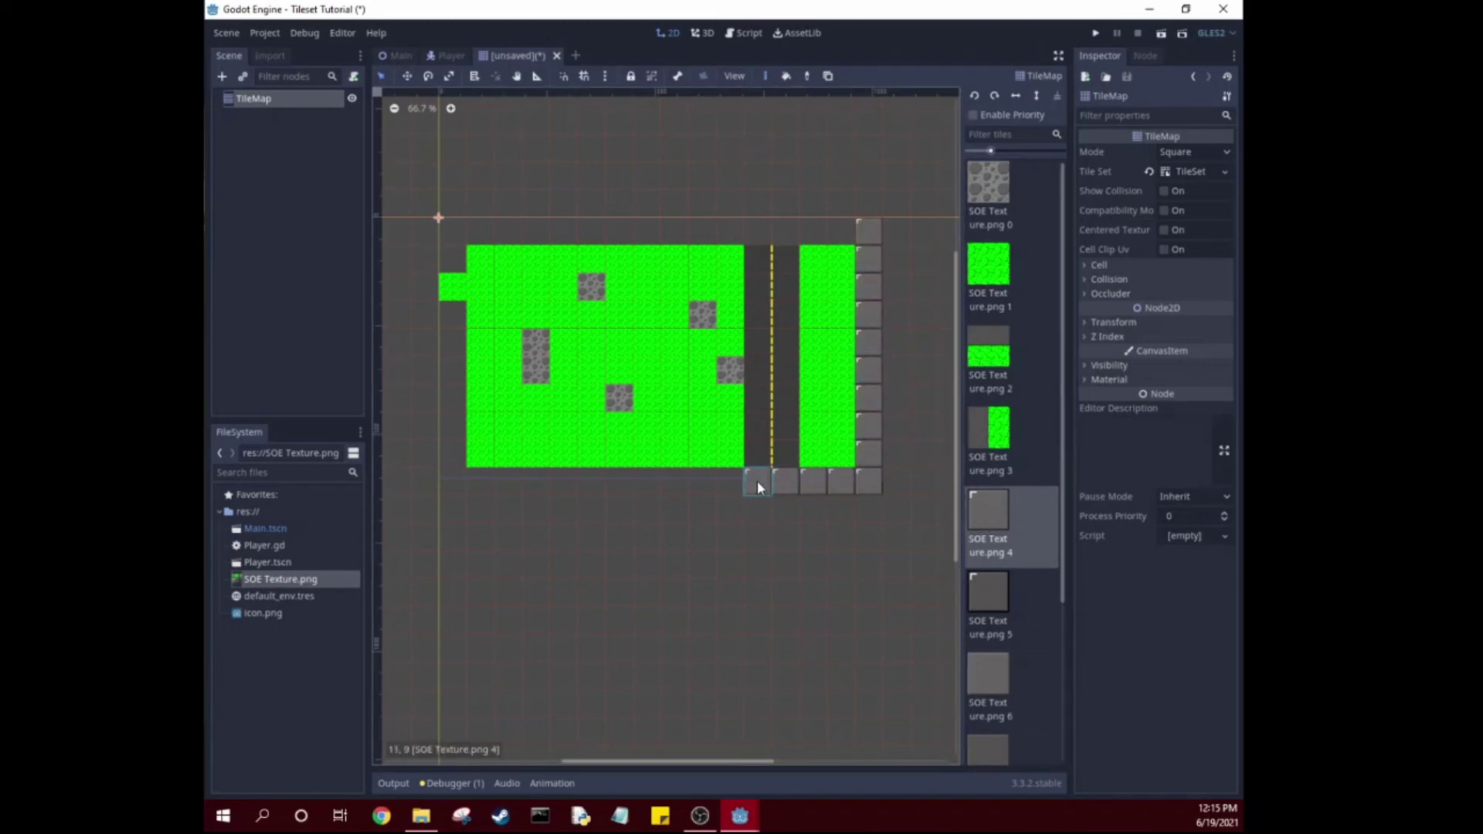
drag(757, 485, 647, 483)
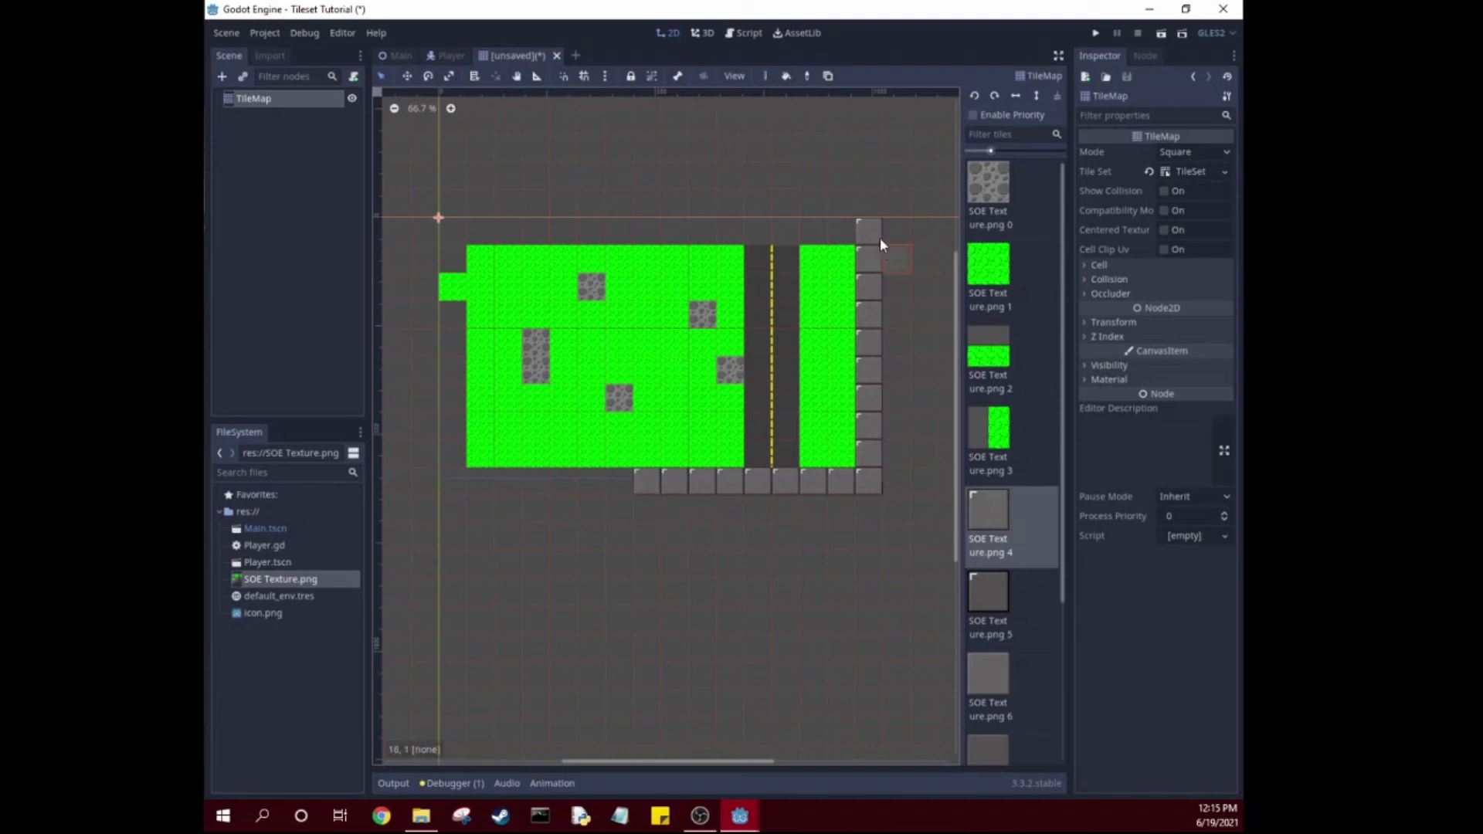
drag(832, 227, 758, 231)
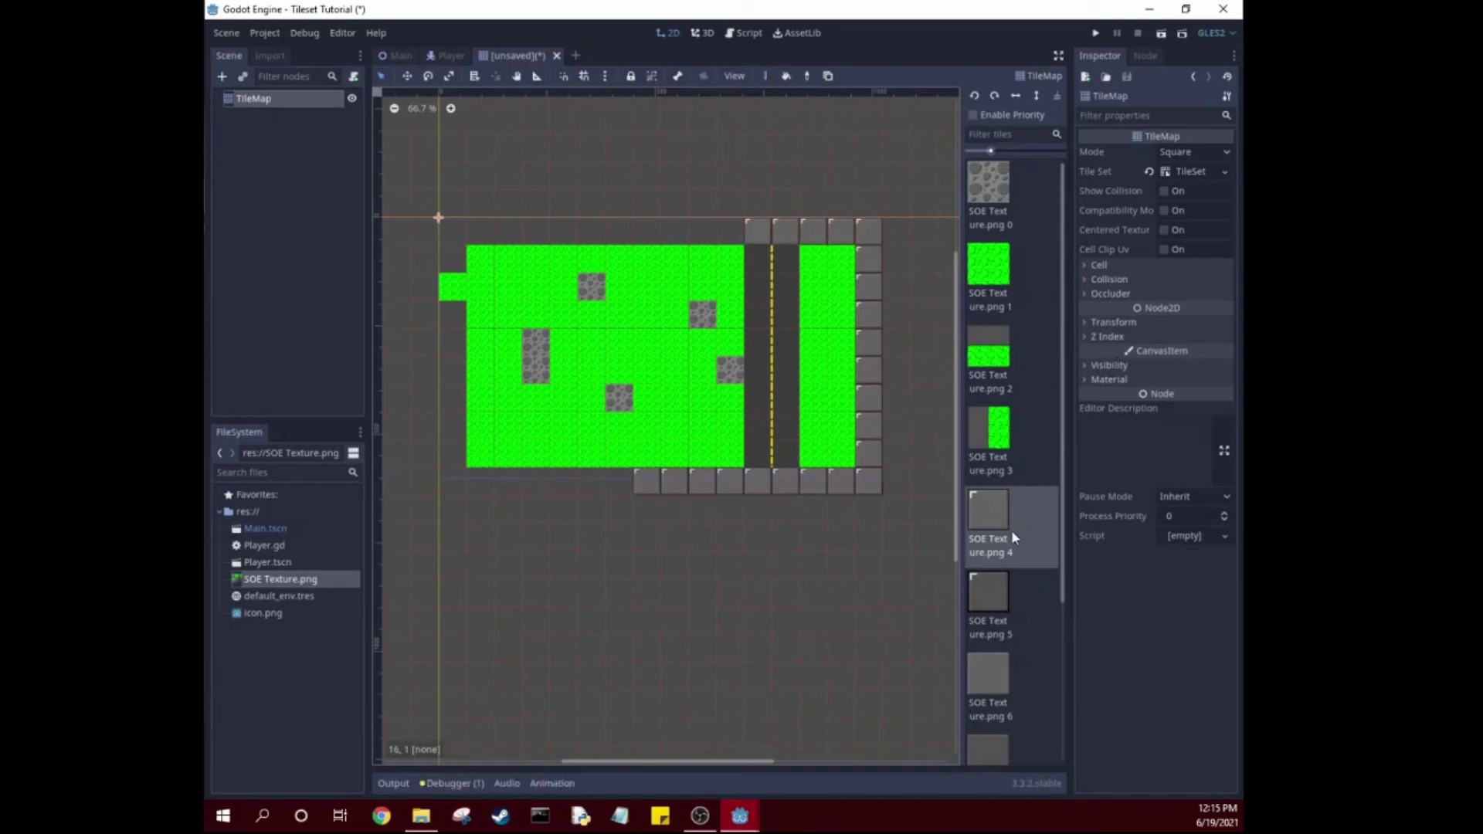
Complete the surrounding wall with SOE Texture.png 5 along the rest of the bottom edge, the left side and the top edge
click(991, 592)
drag(615, 484, 531, 482)
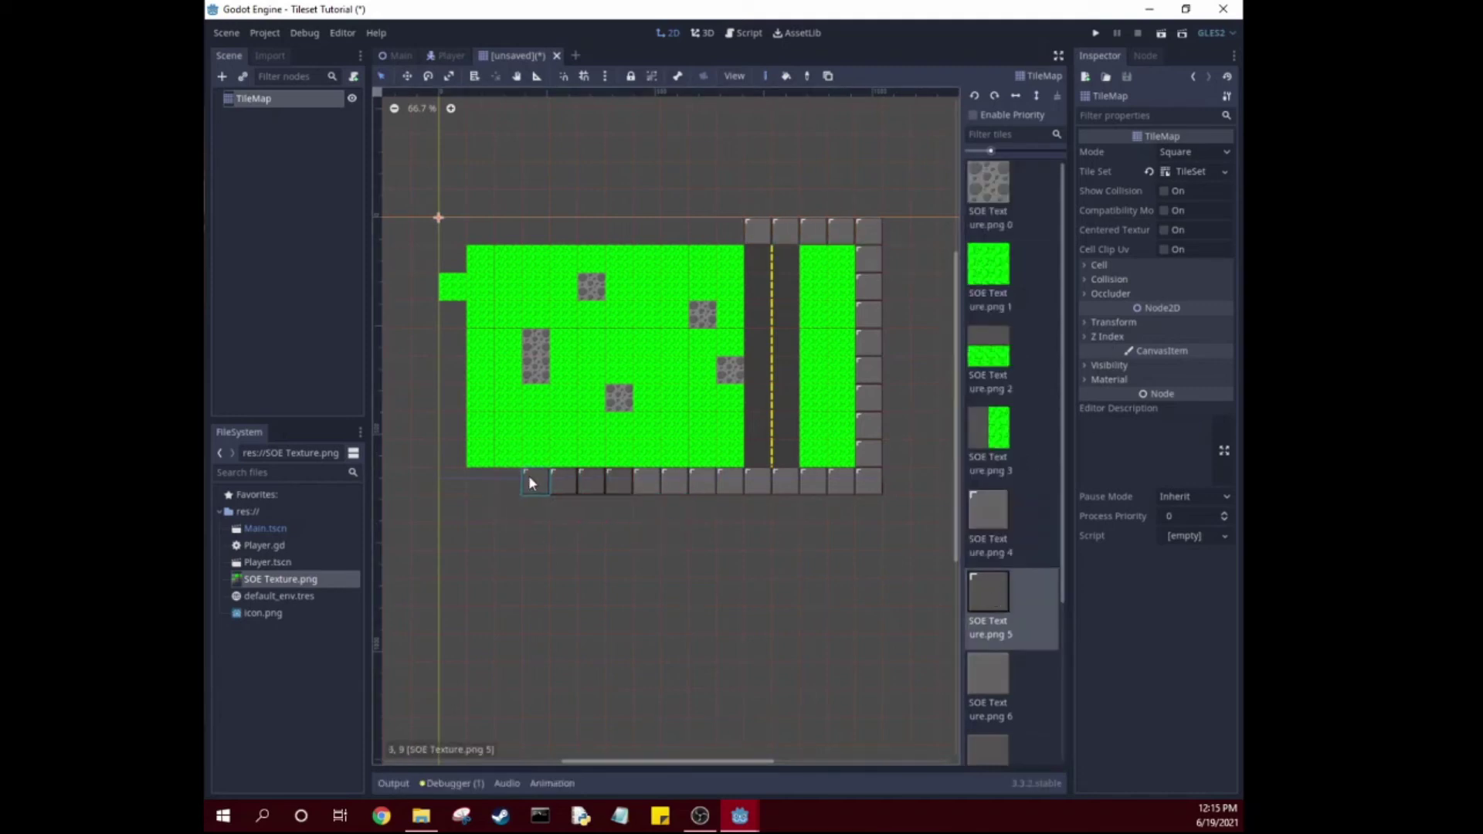
drag(446, 433, 454, 317)
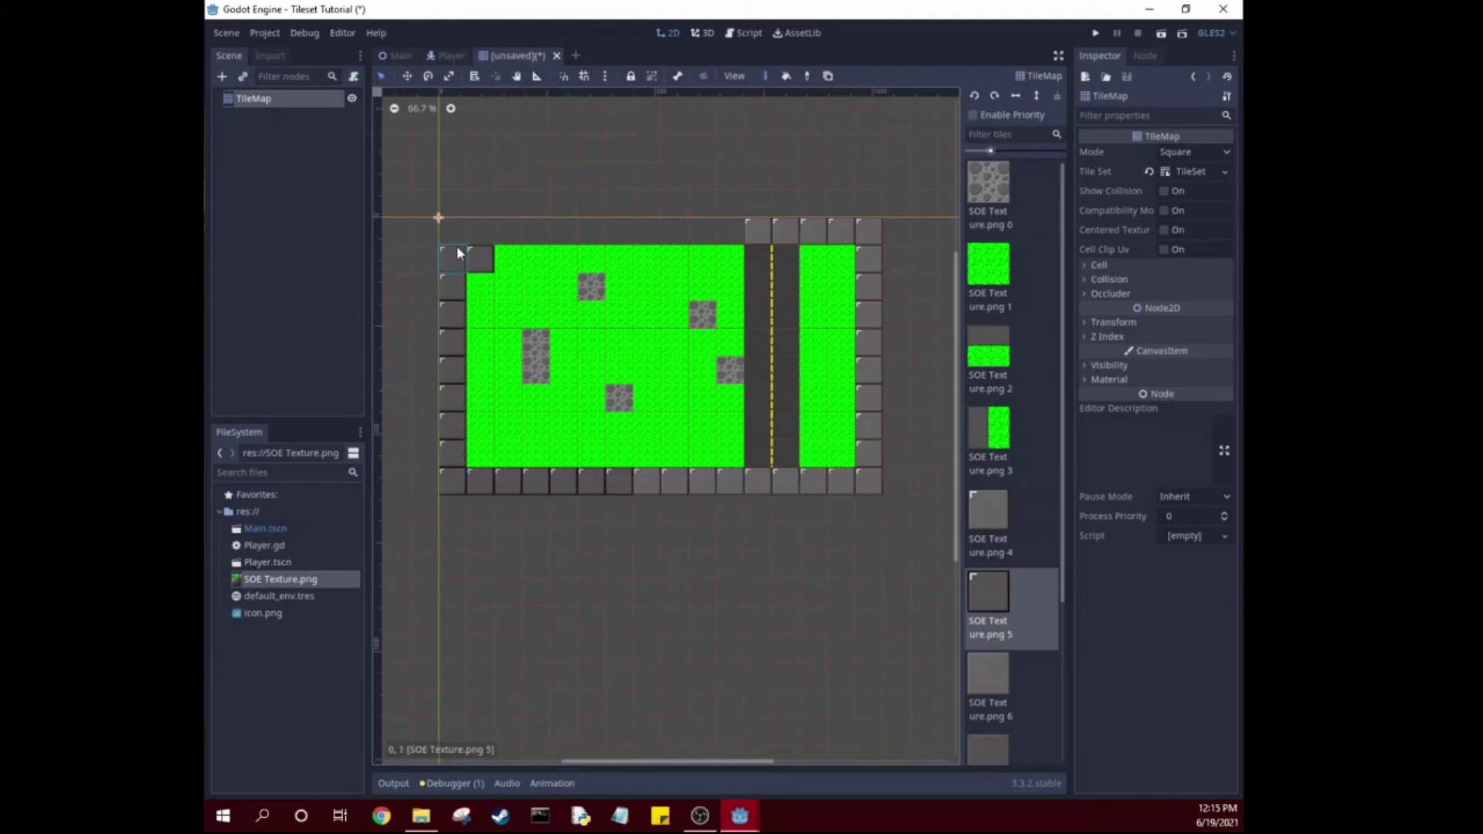
drag(464, 232, 512, 229)
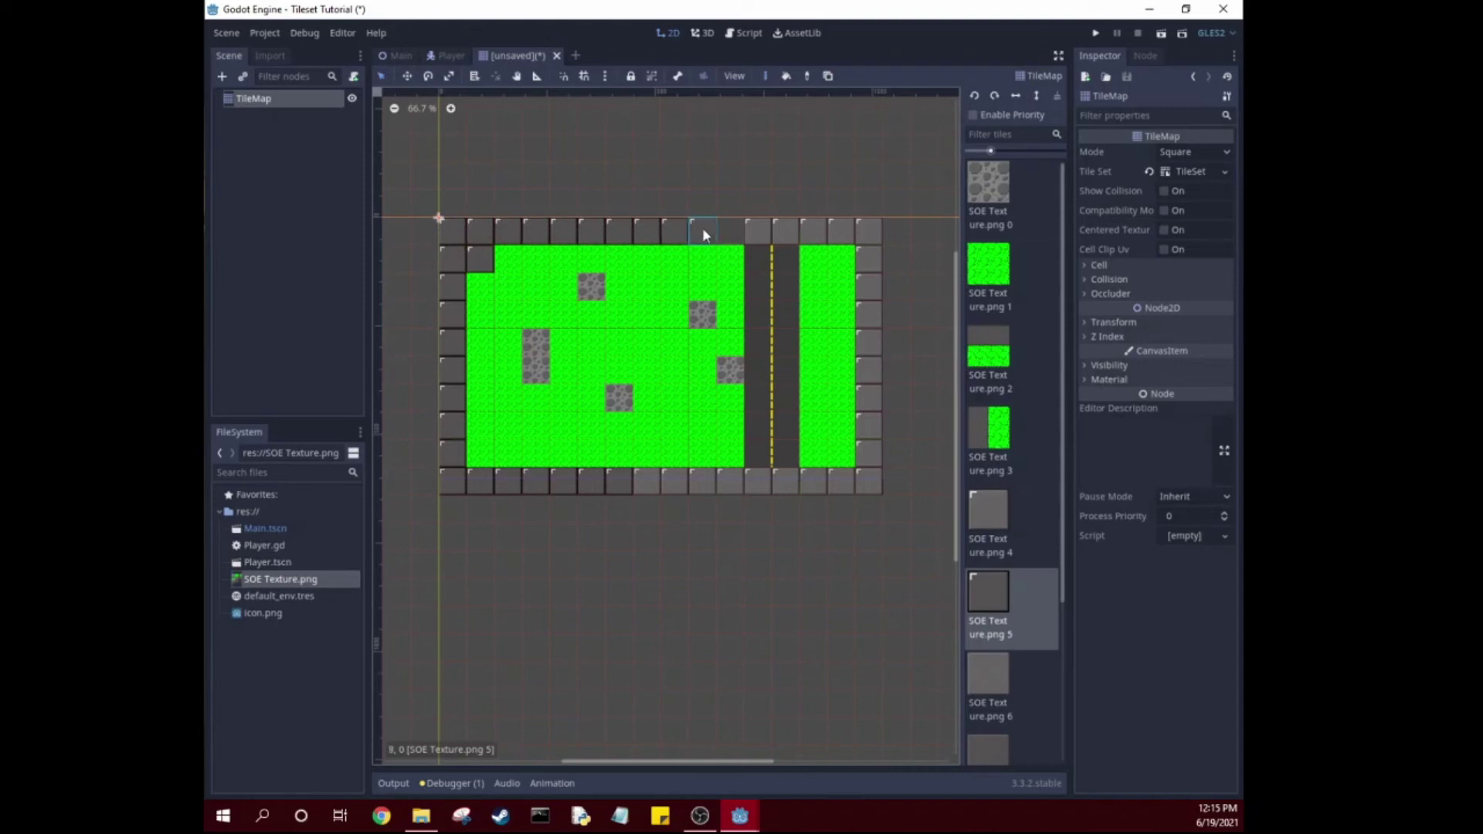
drag(702, 227, 721, 225)
Repaint the stray wall tile at cell 1, 1 green and save the scene as TileMap.tscn
click(1001, 274)
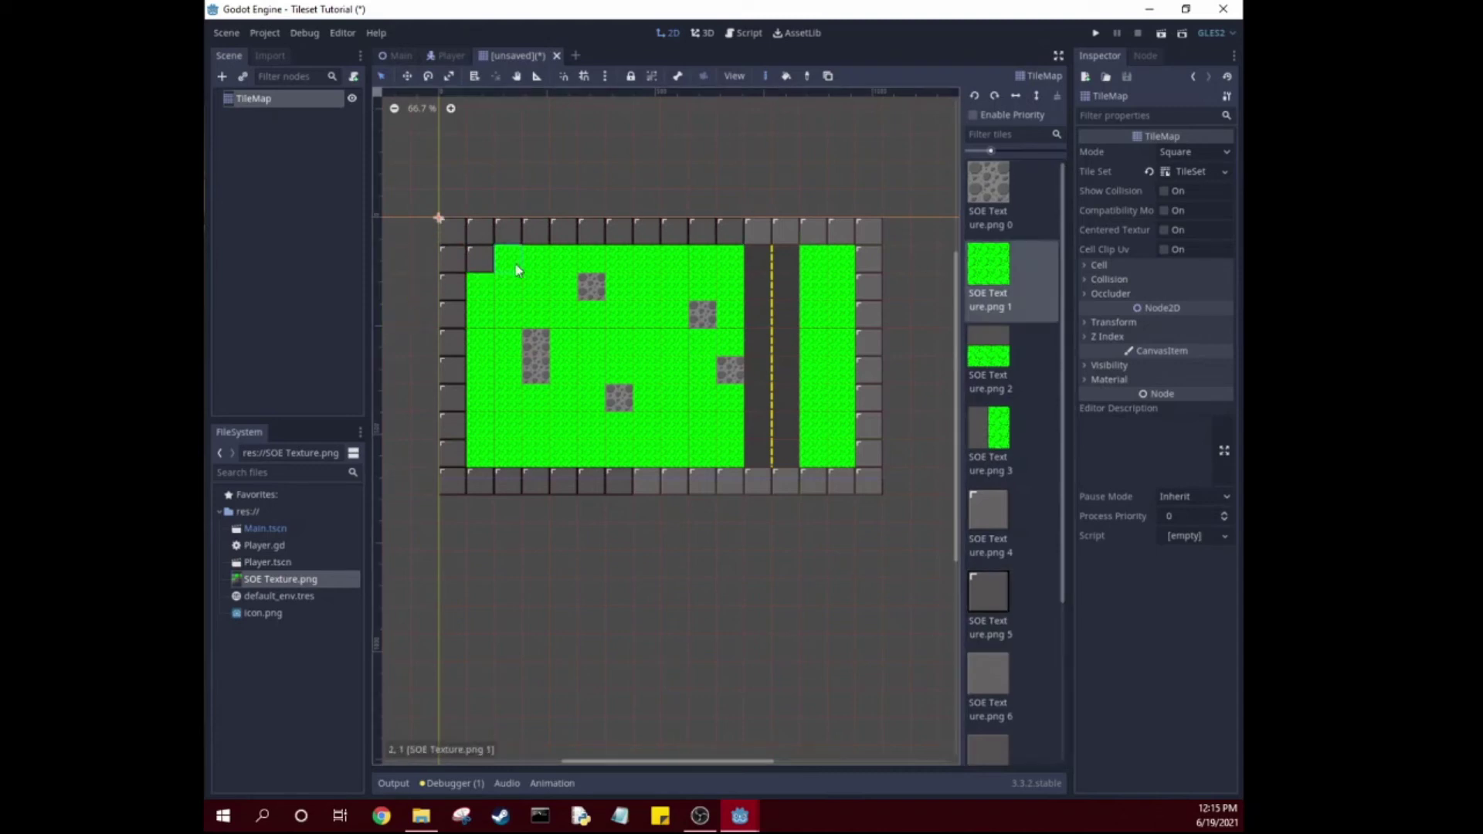
click(480, 260)
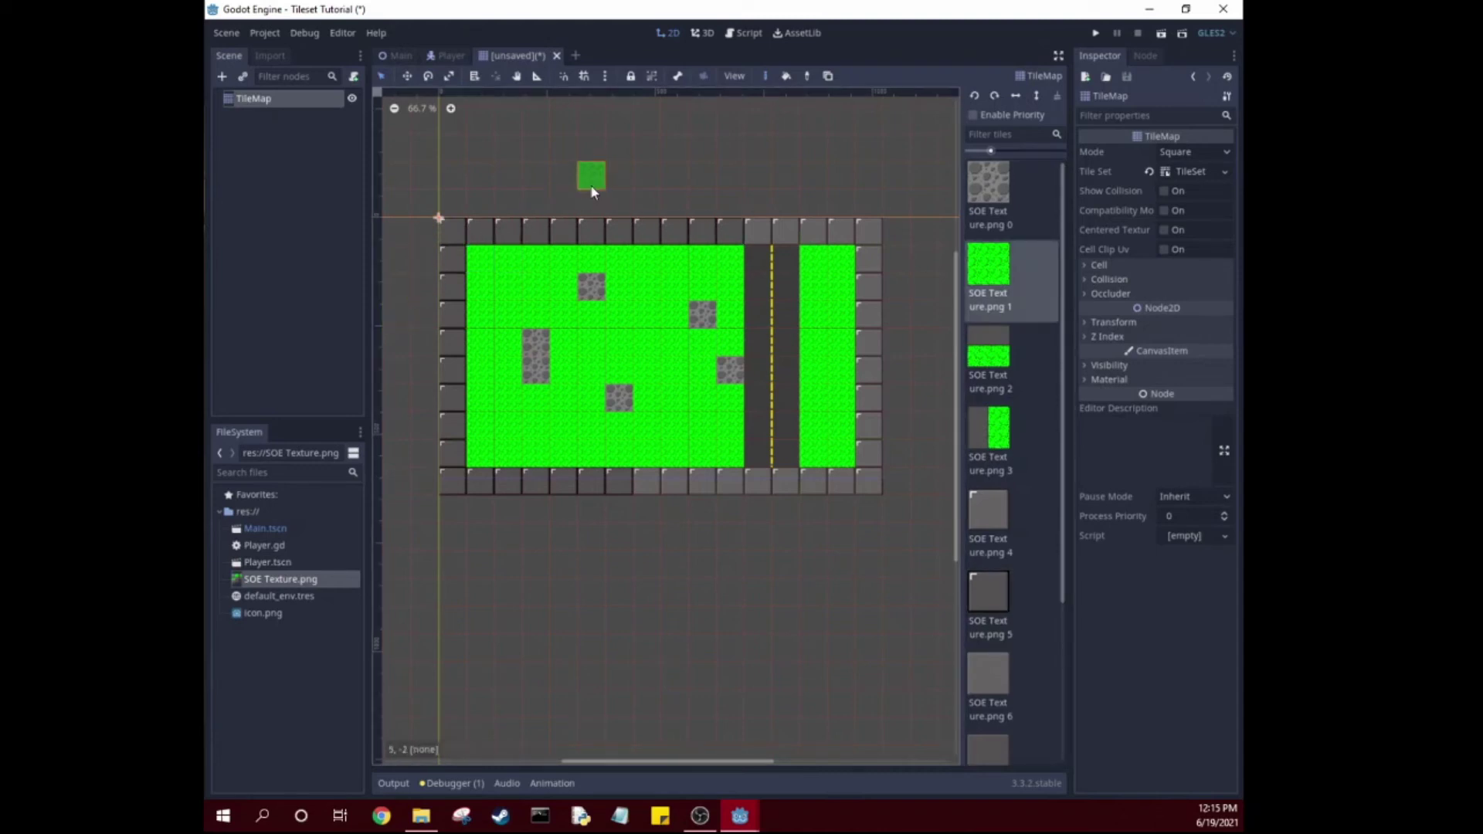
key(ctrl+s)
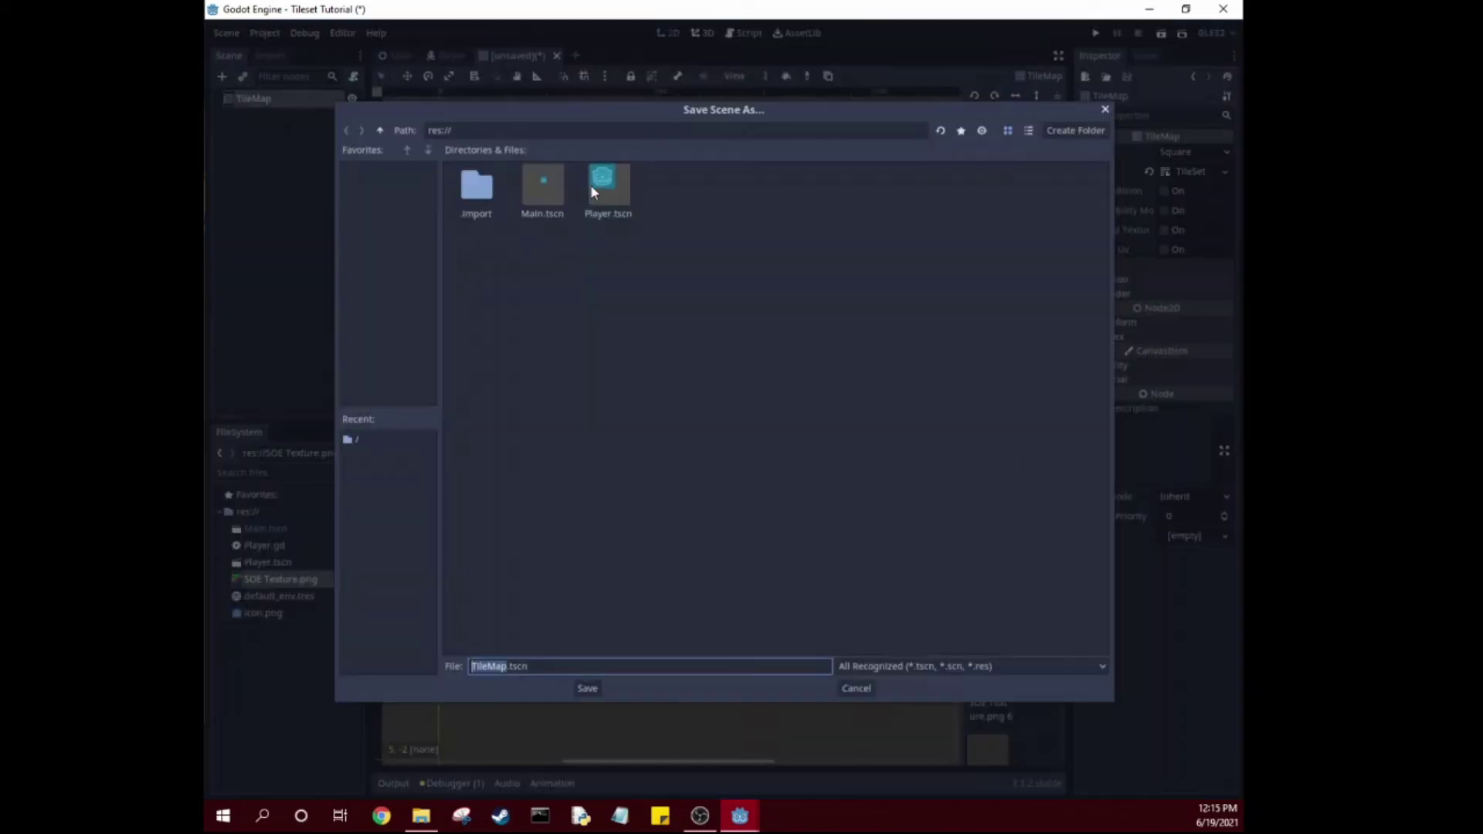
click(587, 688)
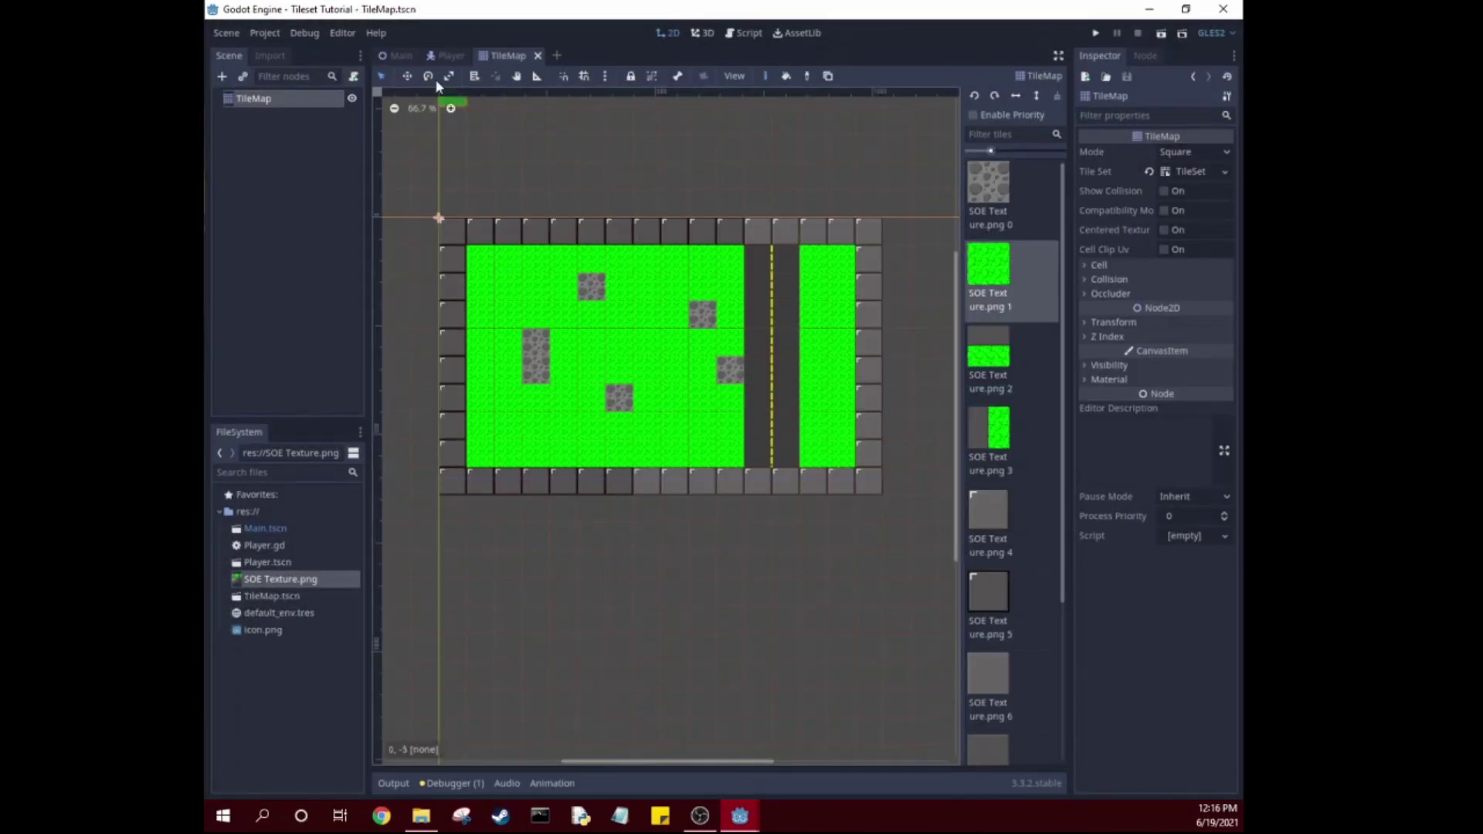
Examine the Player node in the Main scene and the movement code in its Player.gd script
click(409, 58)
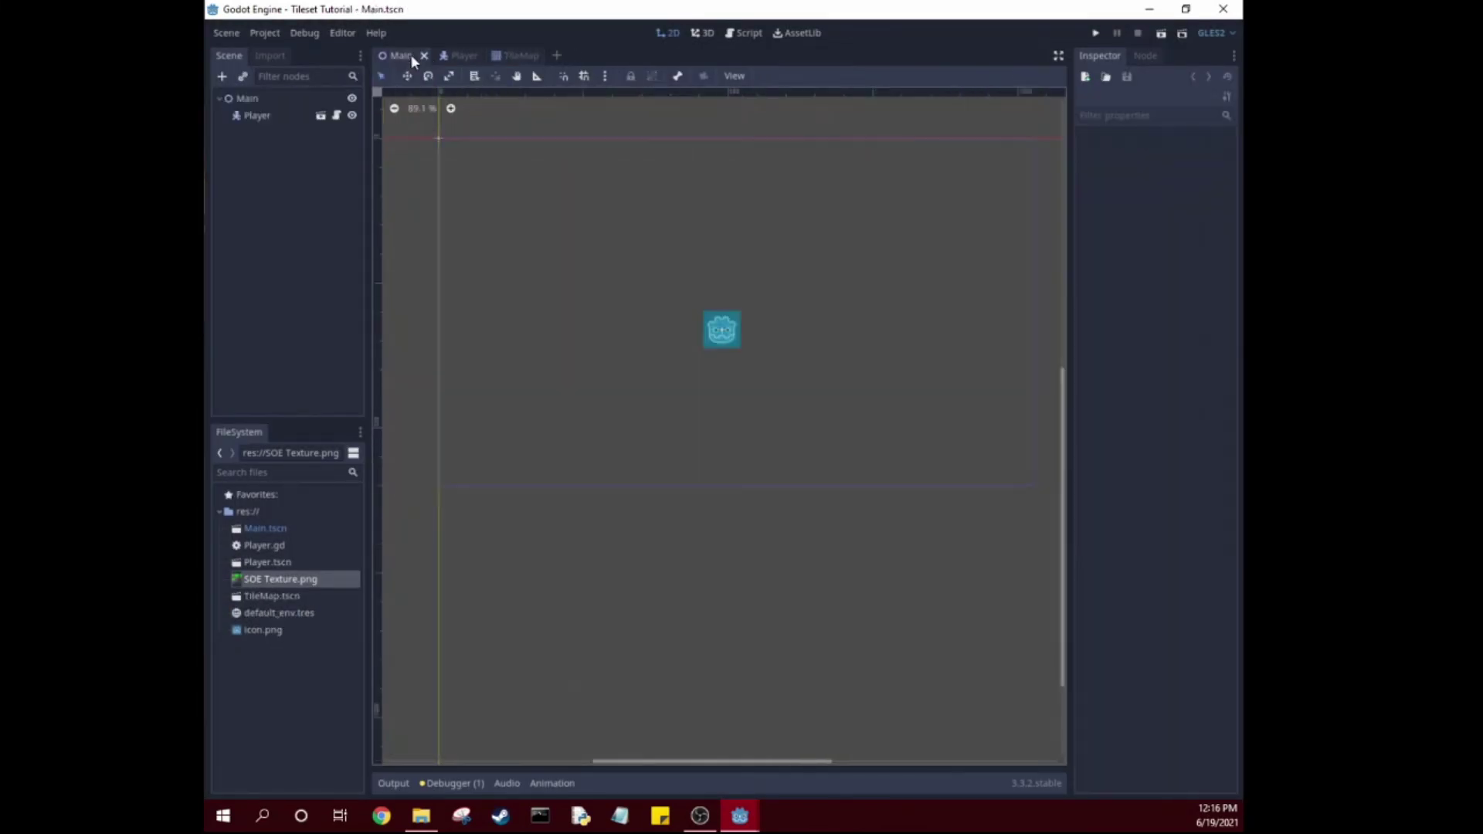
click(248, 99)
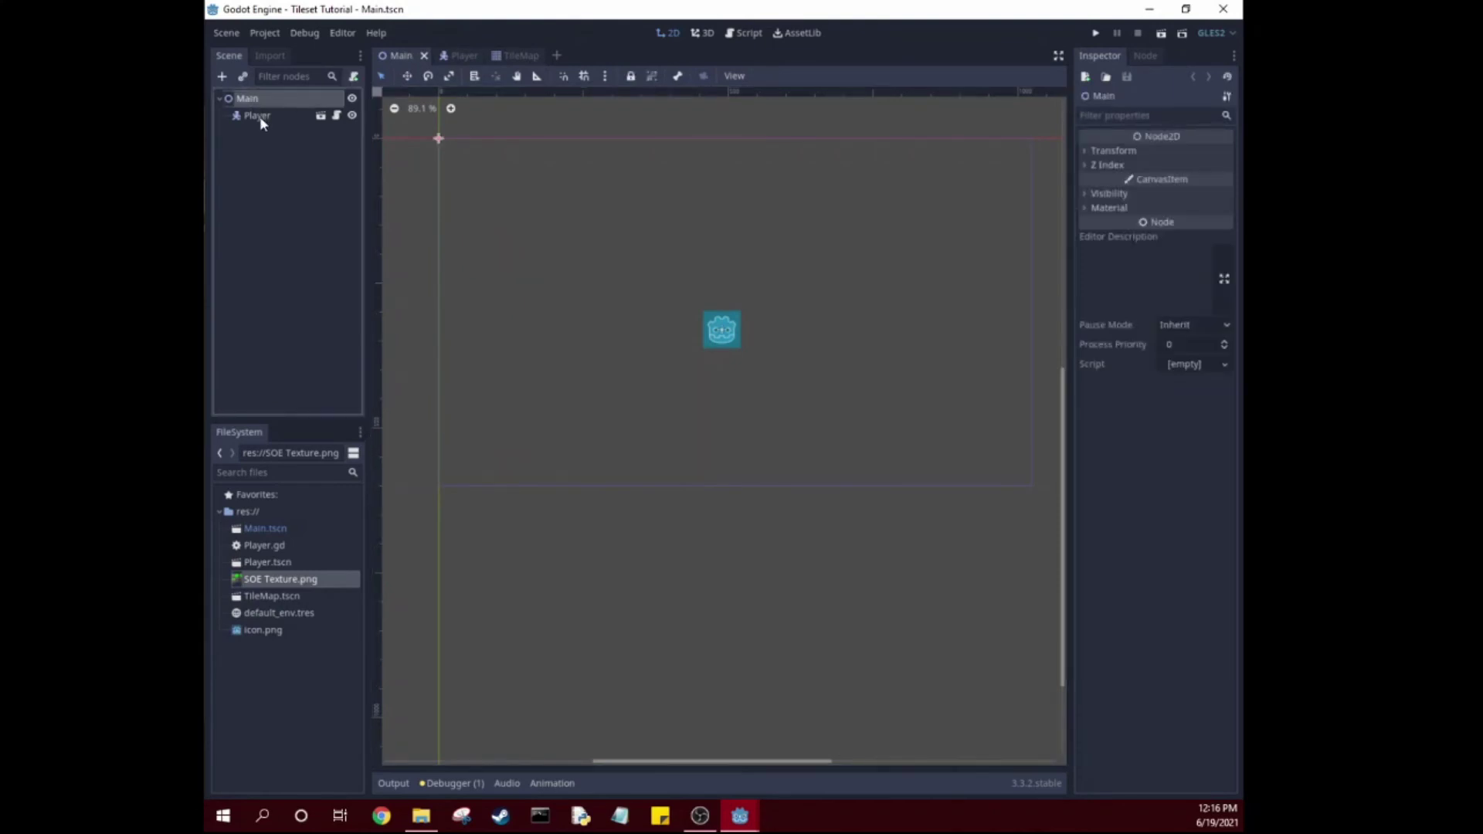
click(260, 116)
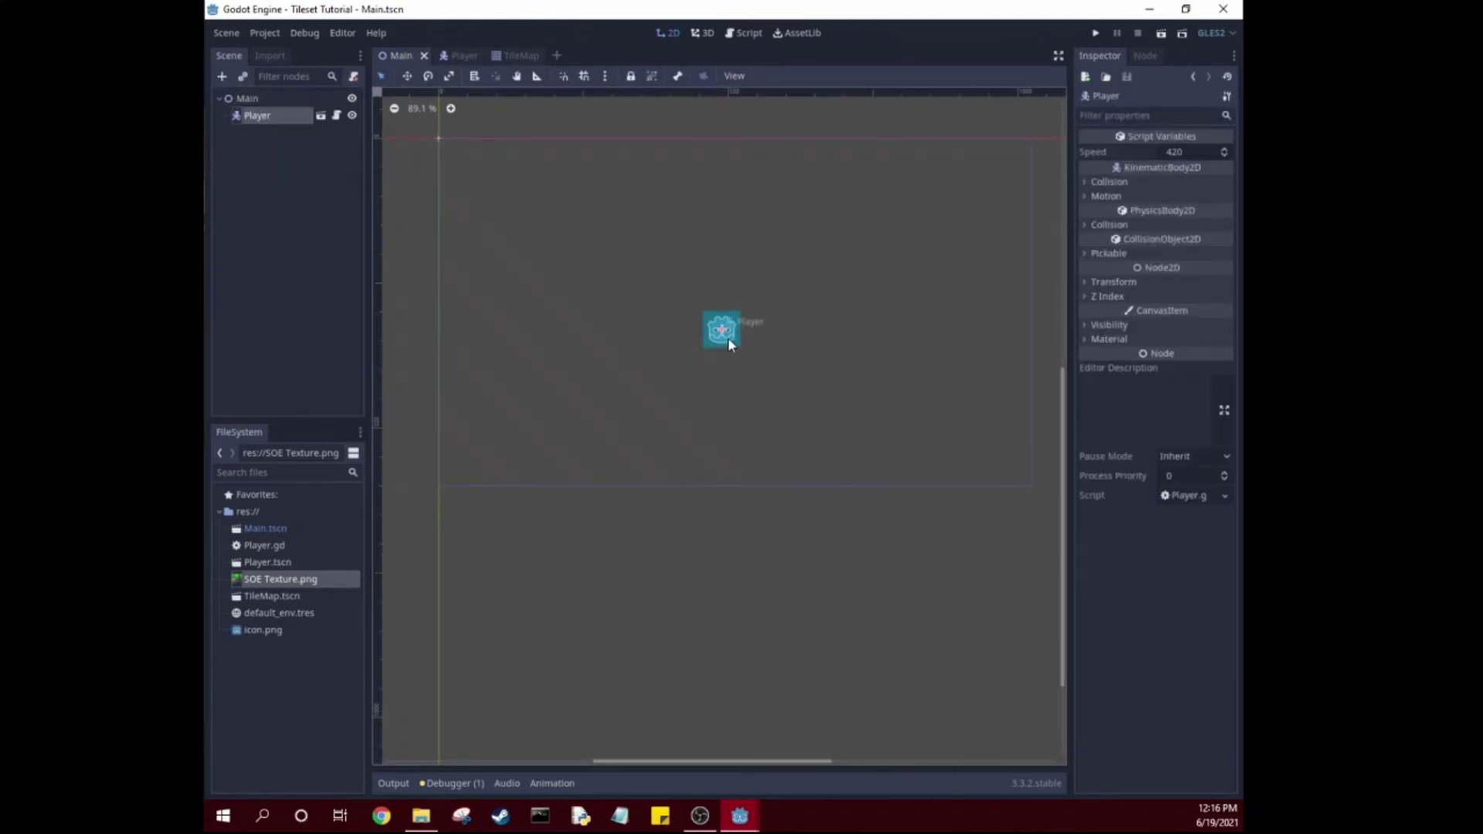
click(456, 56)
click(744, 33)
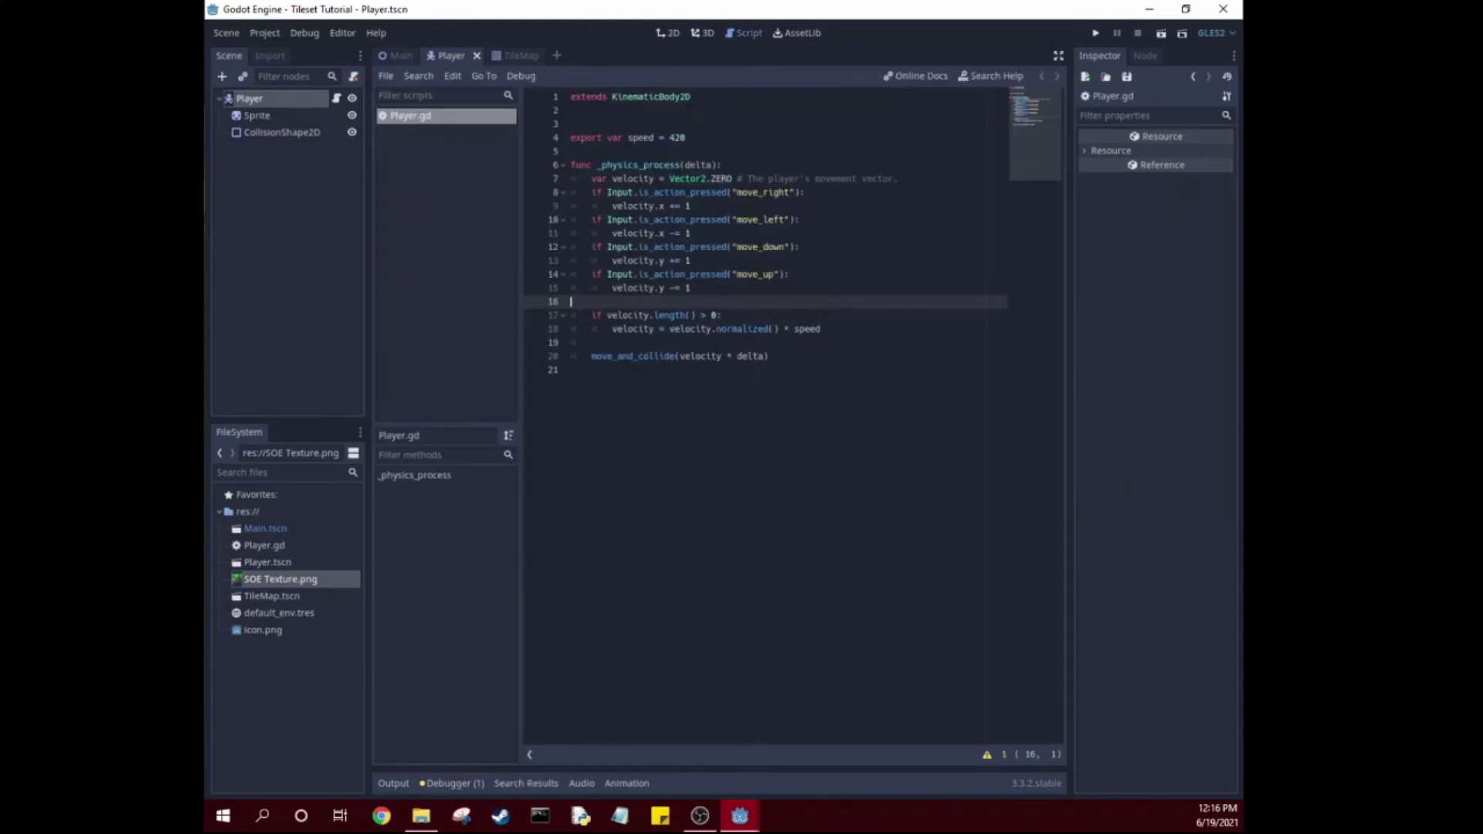
drag(587, 369, 545, 122)
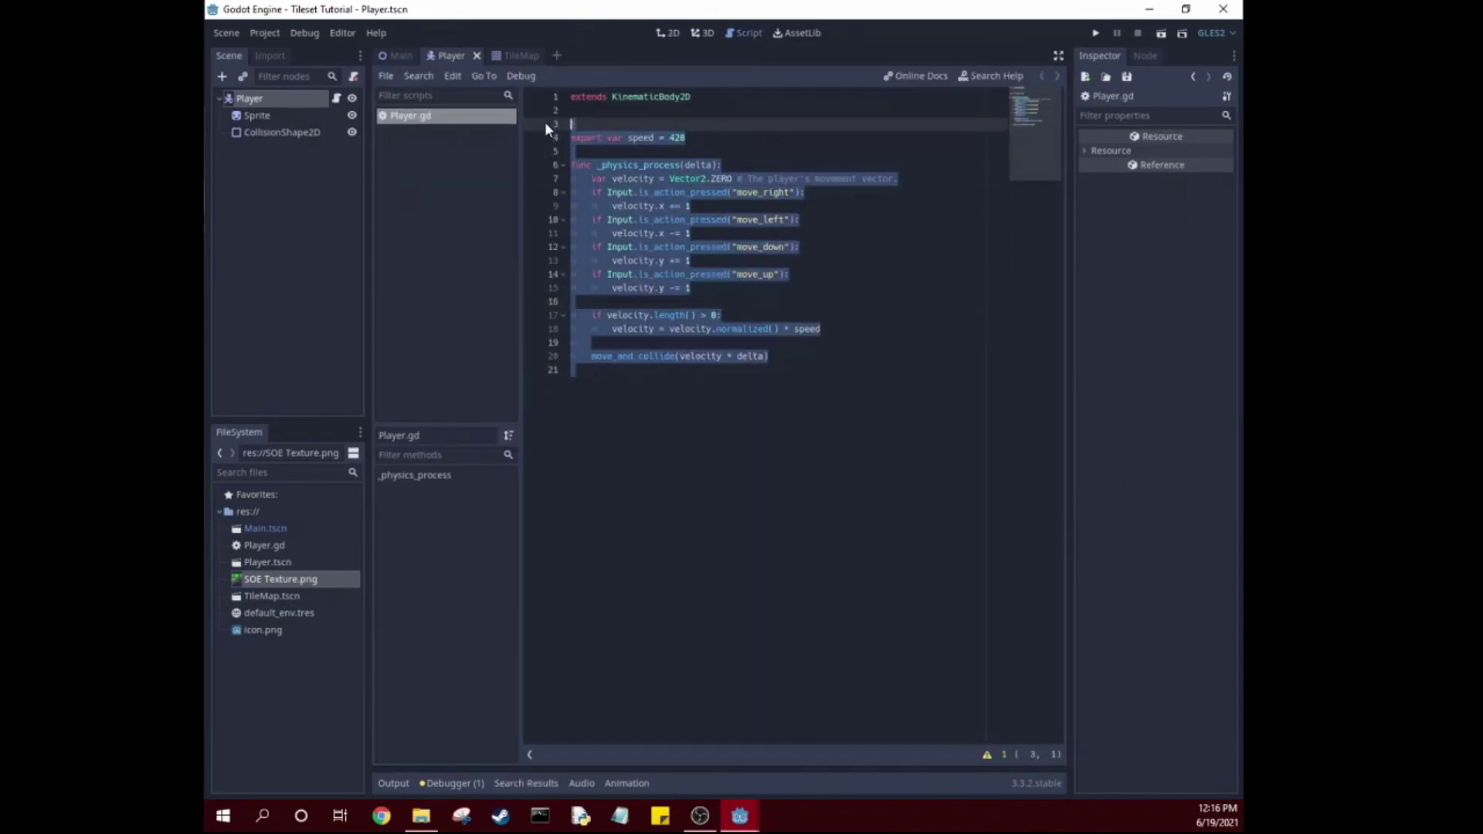
click(907, 340)
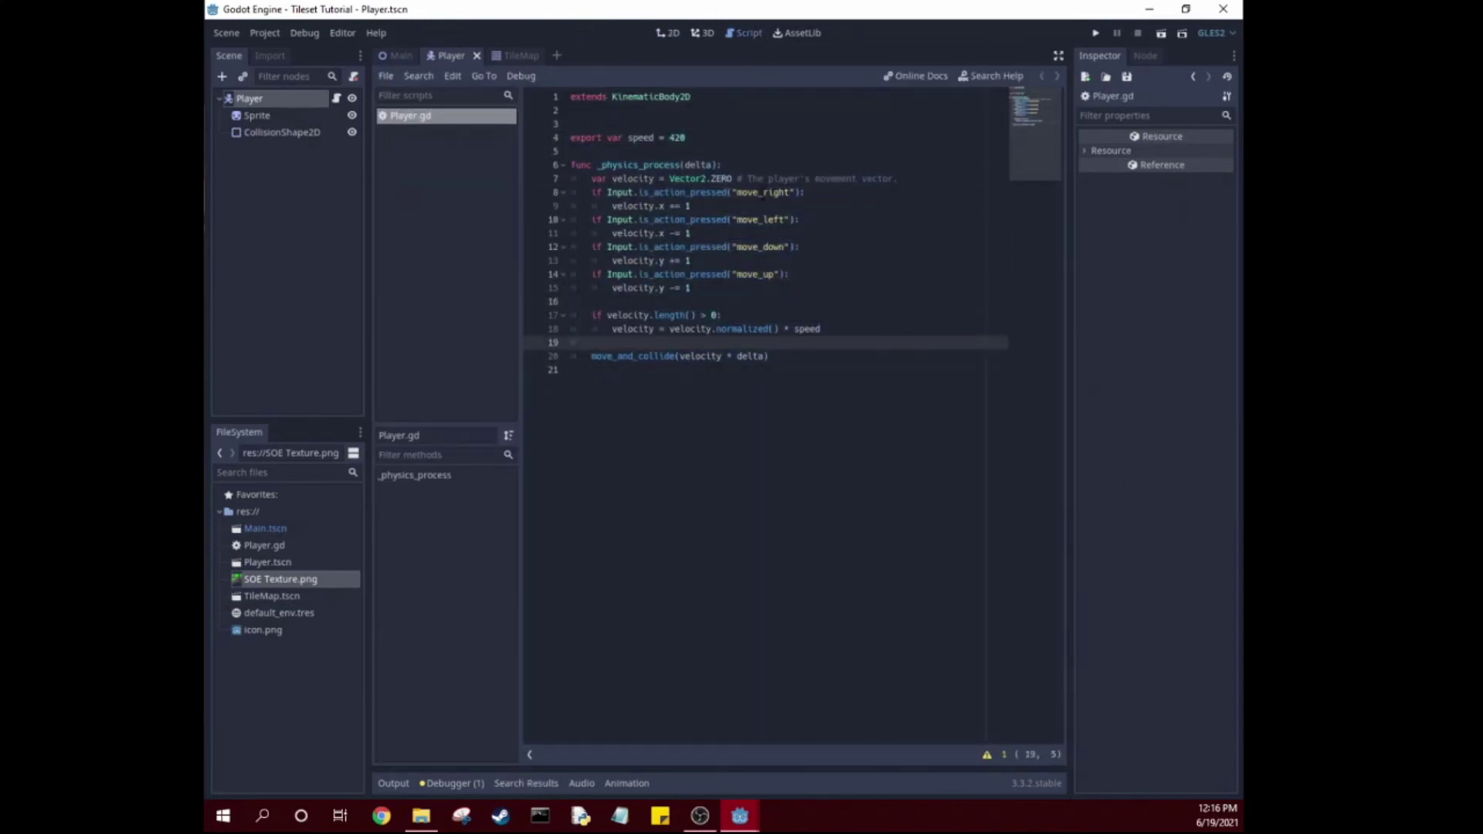
Instance TileMap.tscn as a child of the Main node in the Main scene's 2D view, leaving no node selected
click(392, 56)
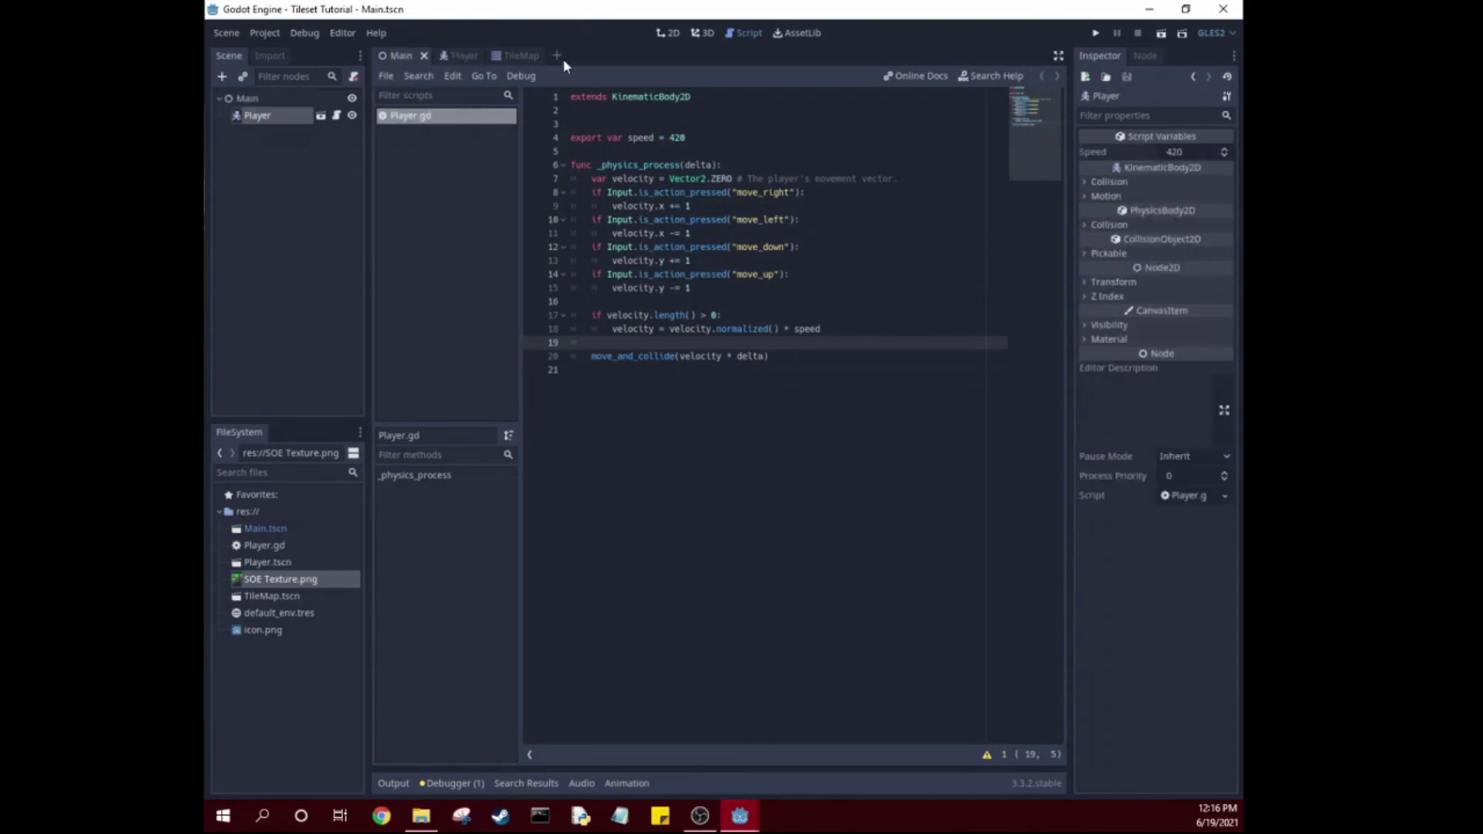
click(669, 34)
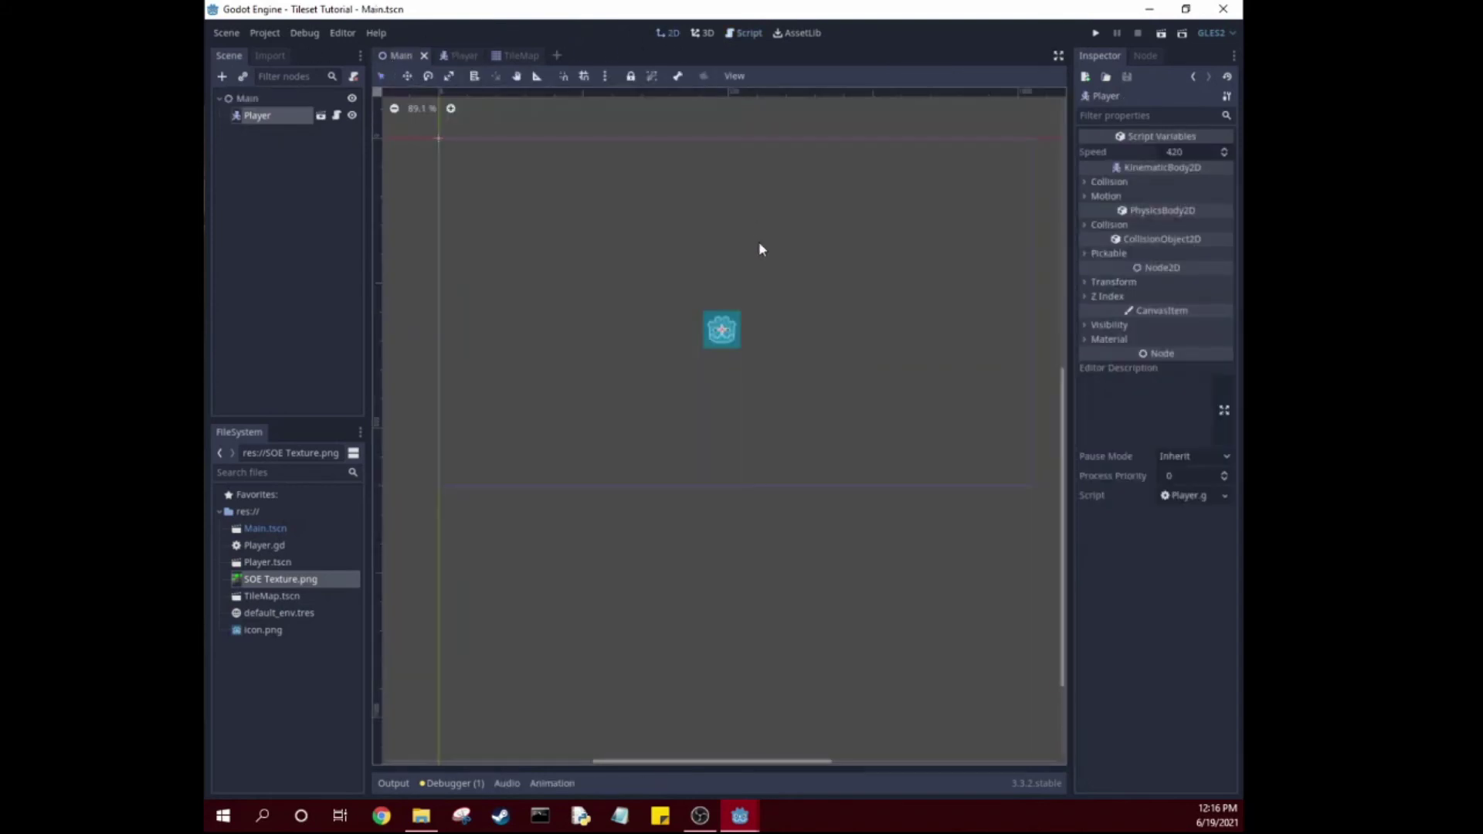
click(271, 99)
click(241, 77)
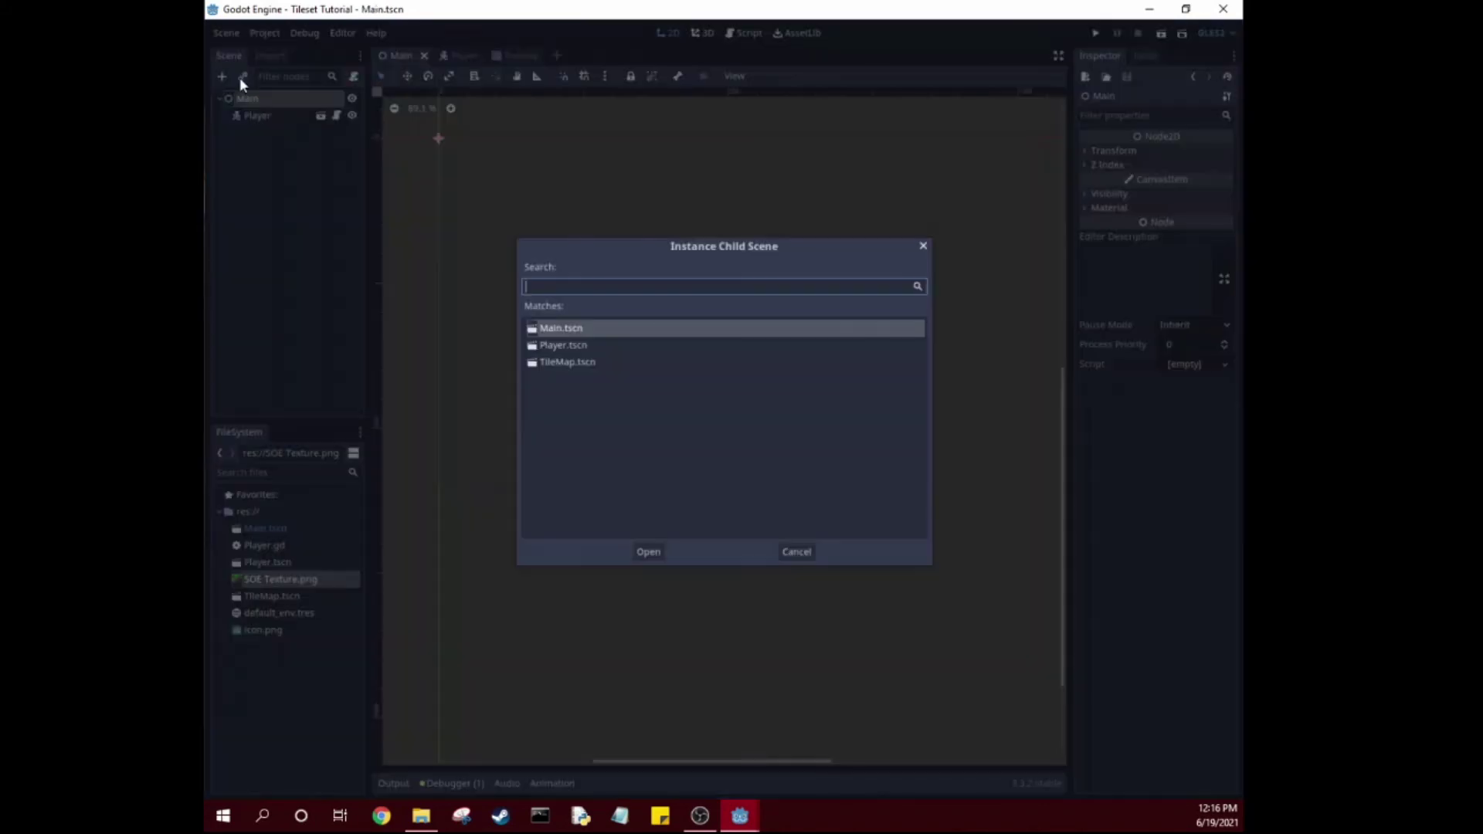
click(591, 364)
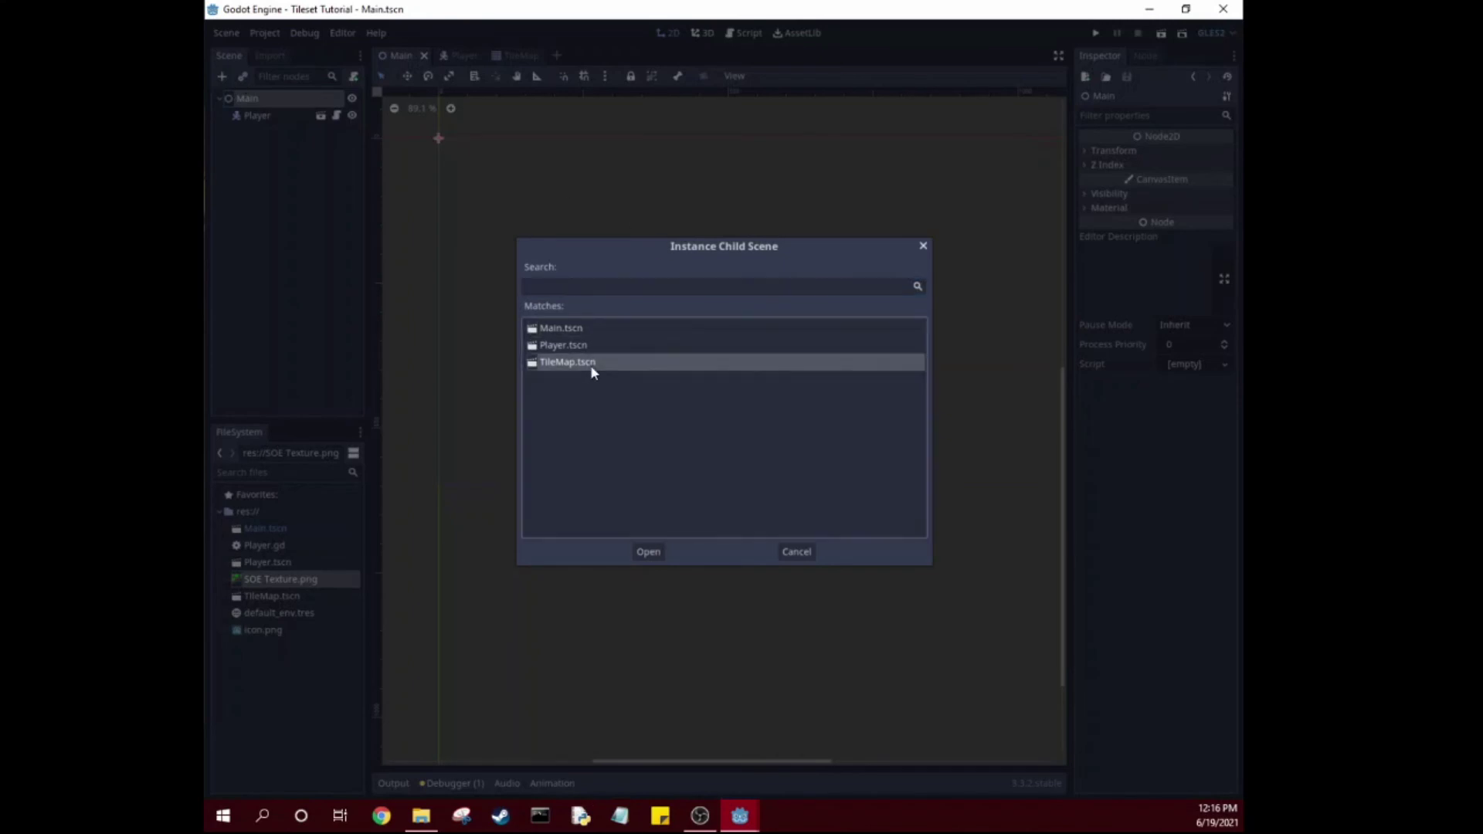
click(645, 552)
scroll(665, 520, down, 2)
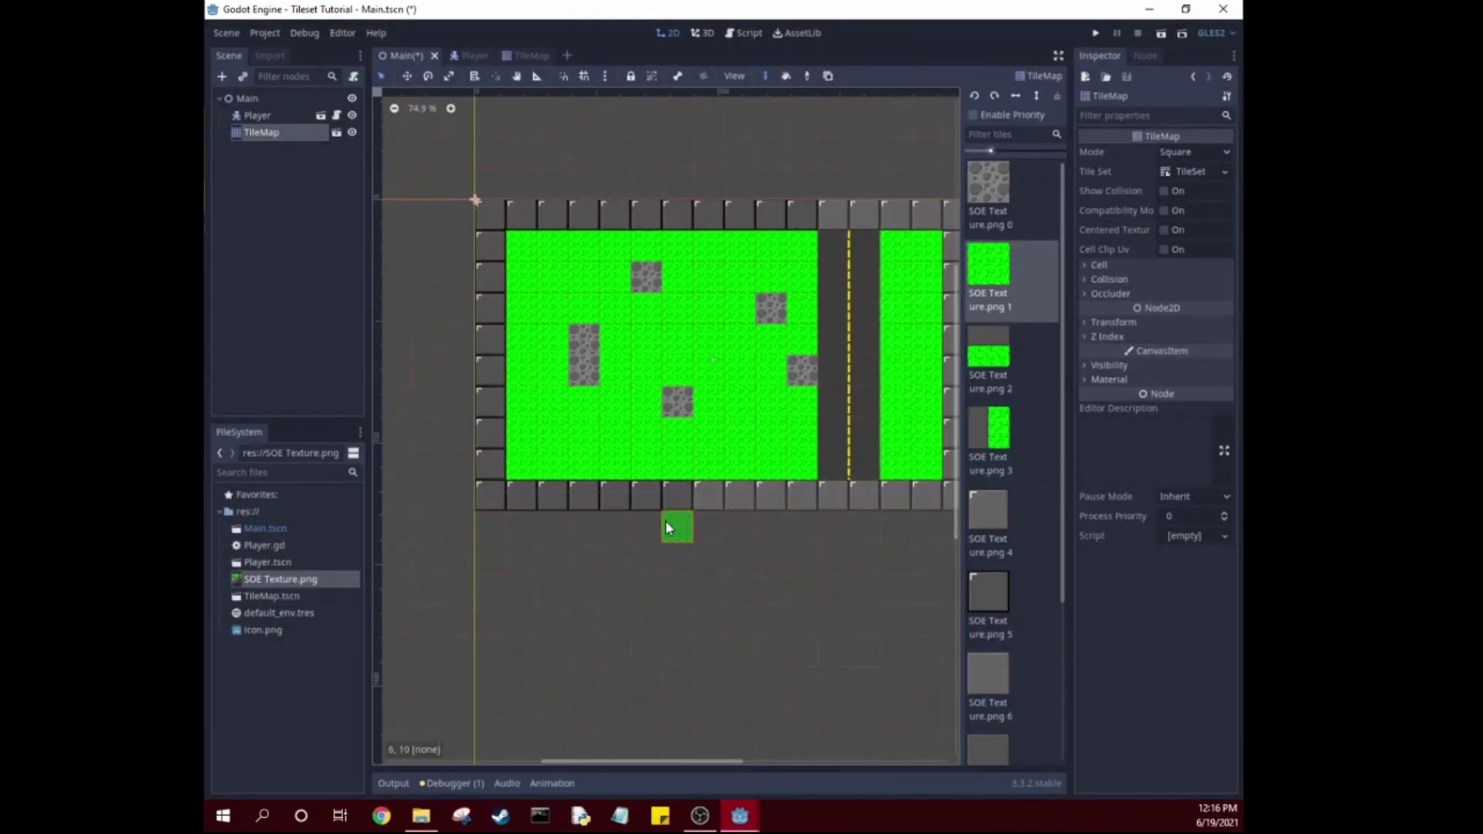
click(248, 156)
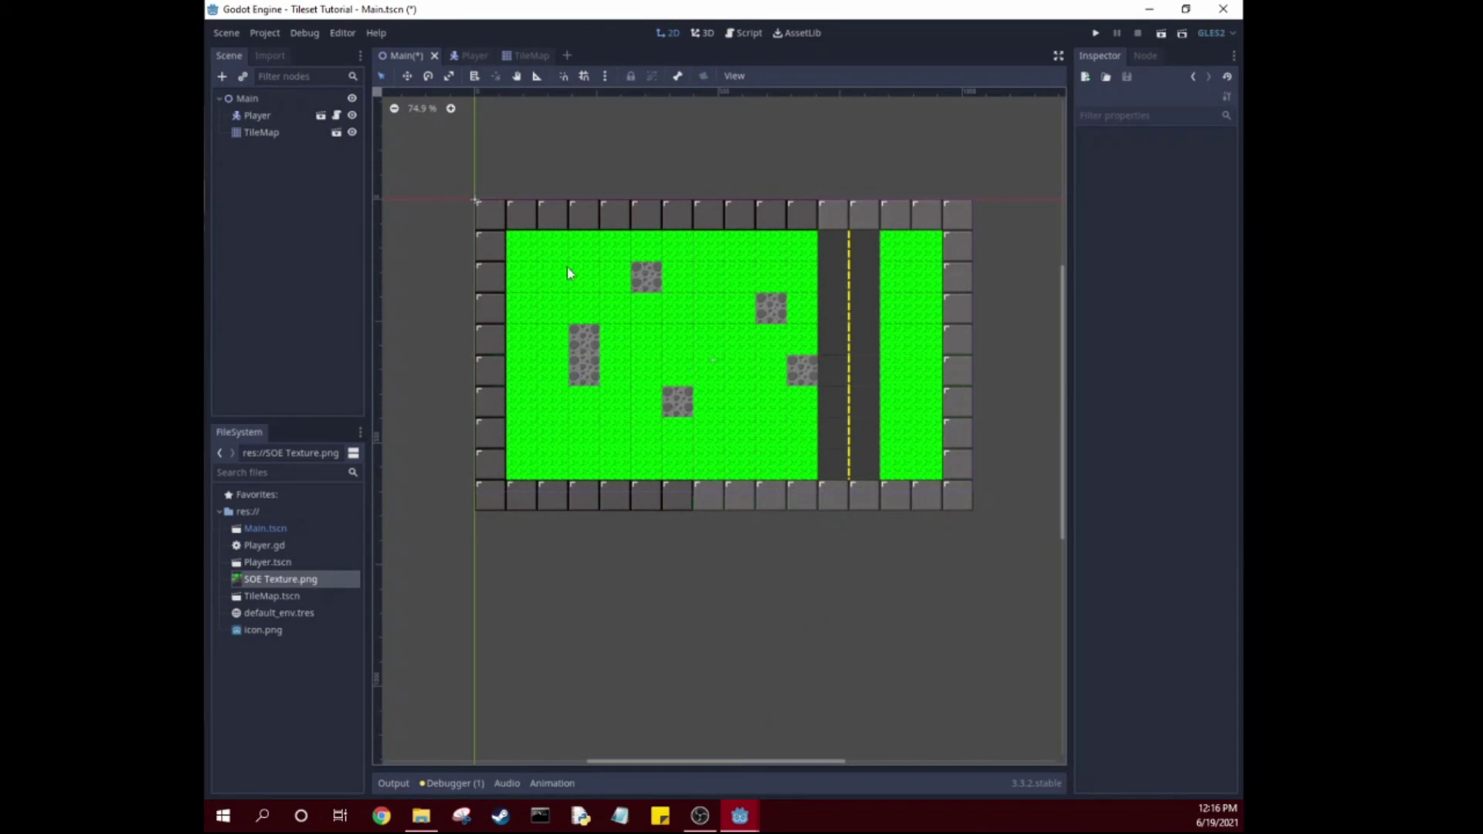
Reorder the Player node below TileMap in the Main scene tree and shift the Player slightly to the right on the grass
click(263, 118)
drag(263, 118, 280, 139)
drag(711, 369, 753, 379)
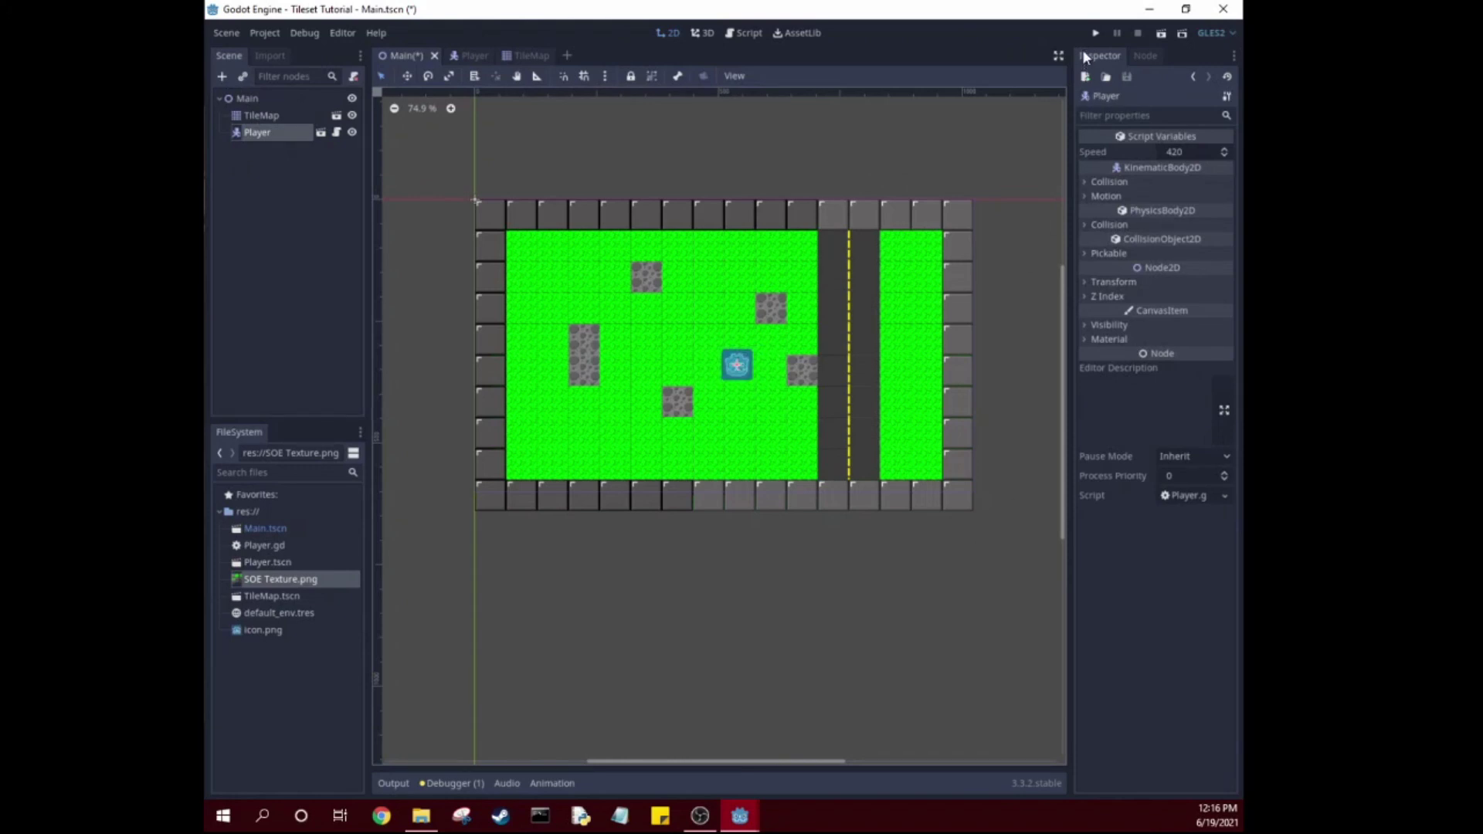
Run the project and move the Player over the grass, rocks and road and against the surrounding walls to test tile collision
click(1096, 34)
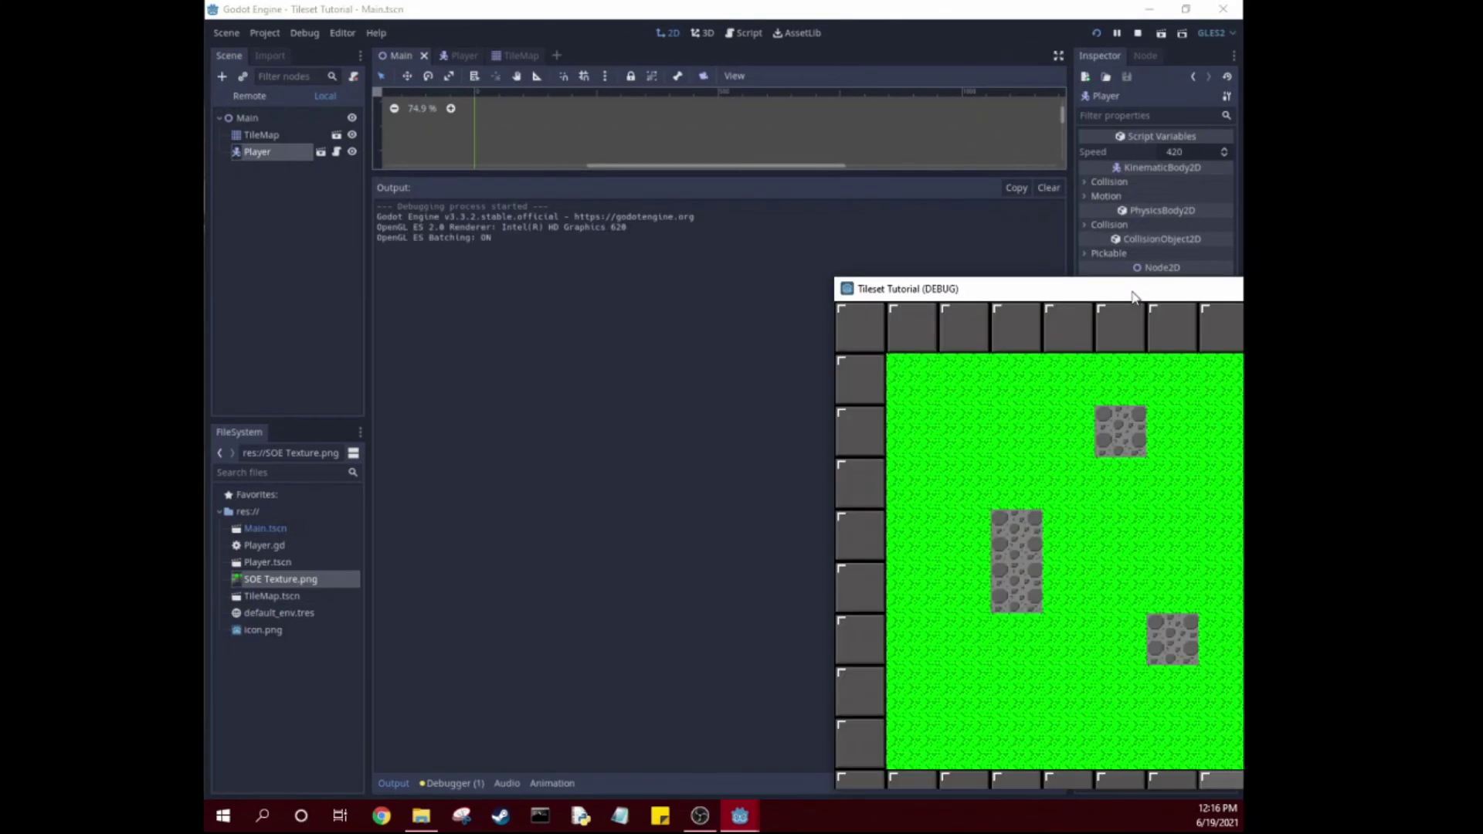
key(Left)
key(Up)
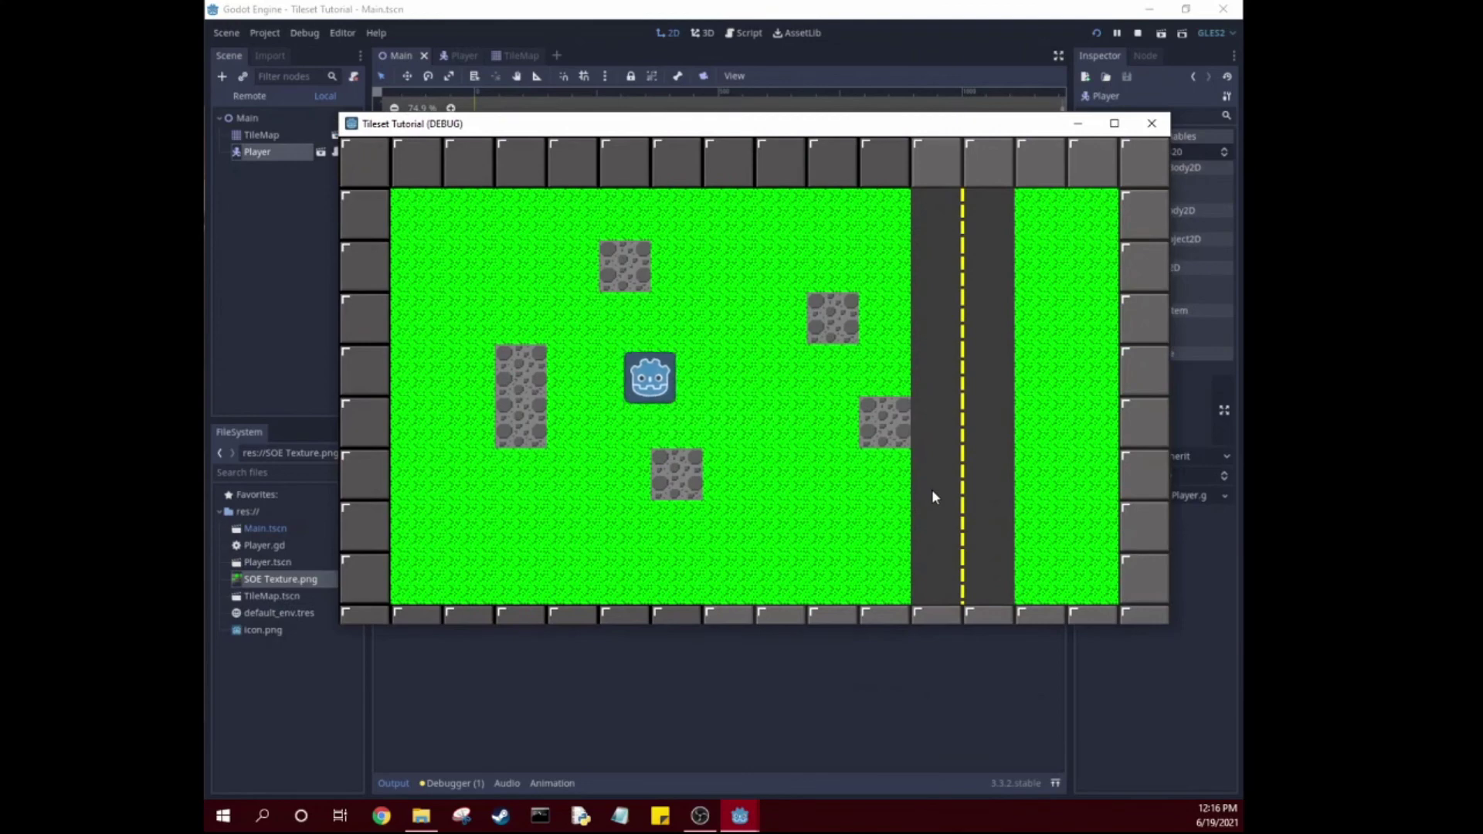
key(Right)
key(Down)
key(Down)
key(Left)
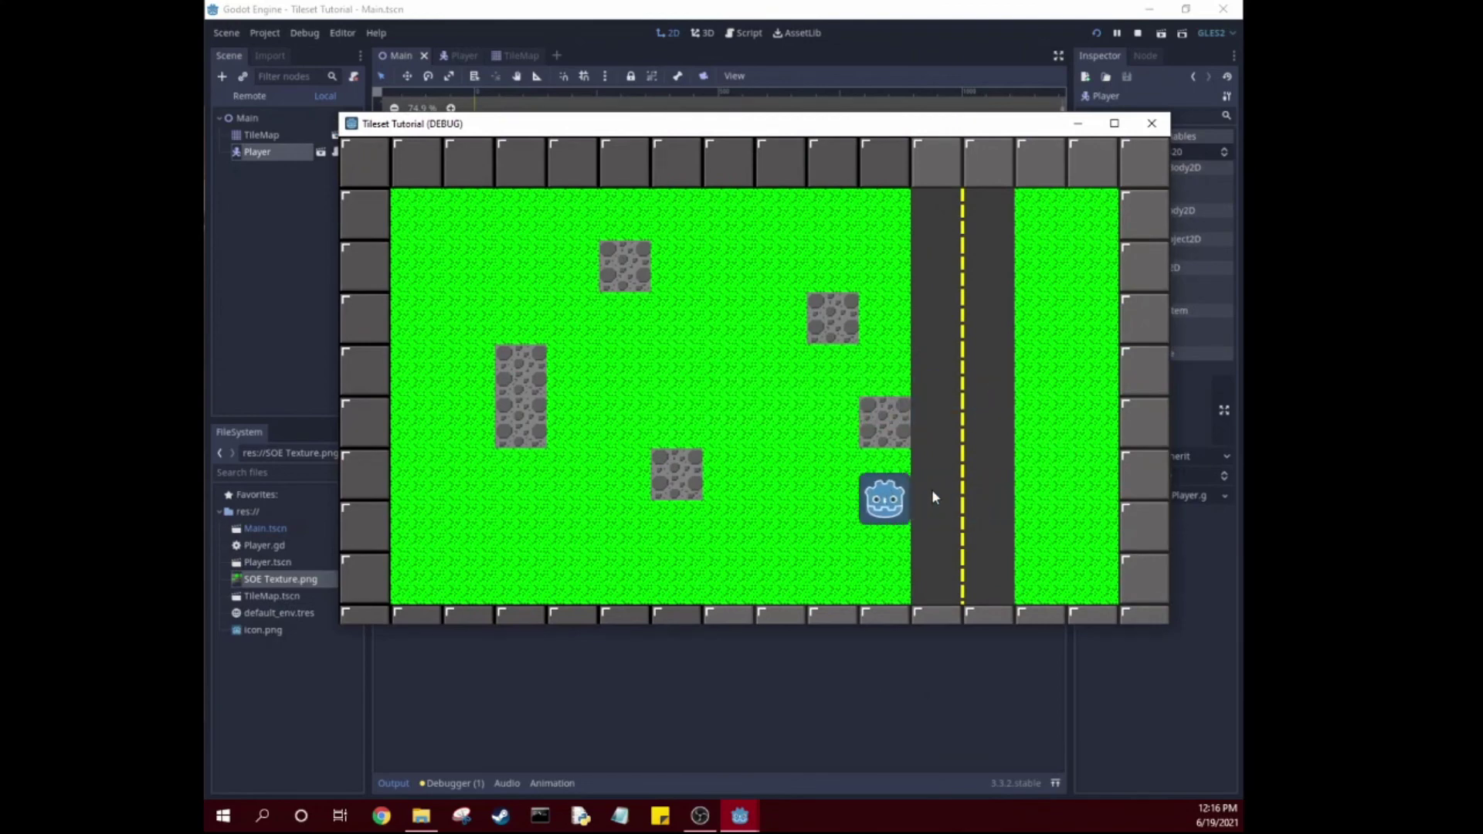
key(Up)
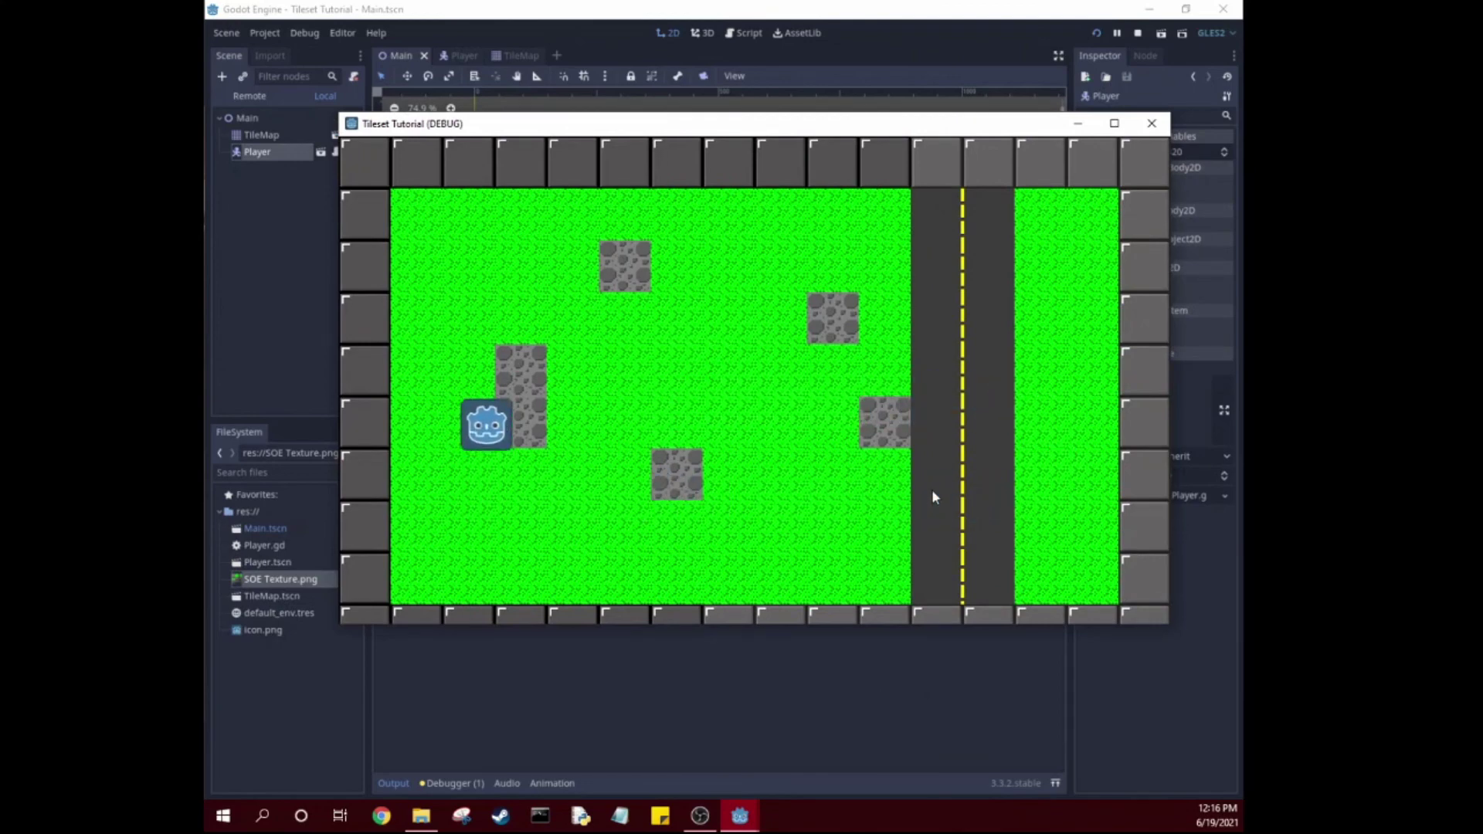
key(Left)
key(Right)
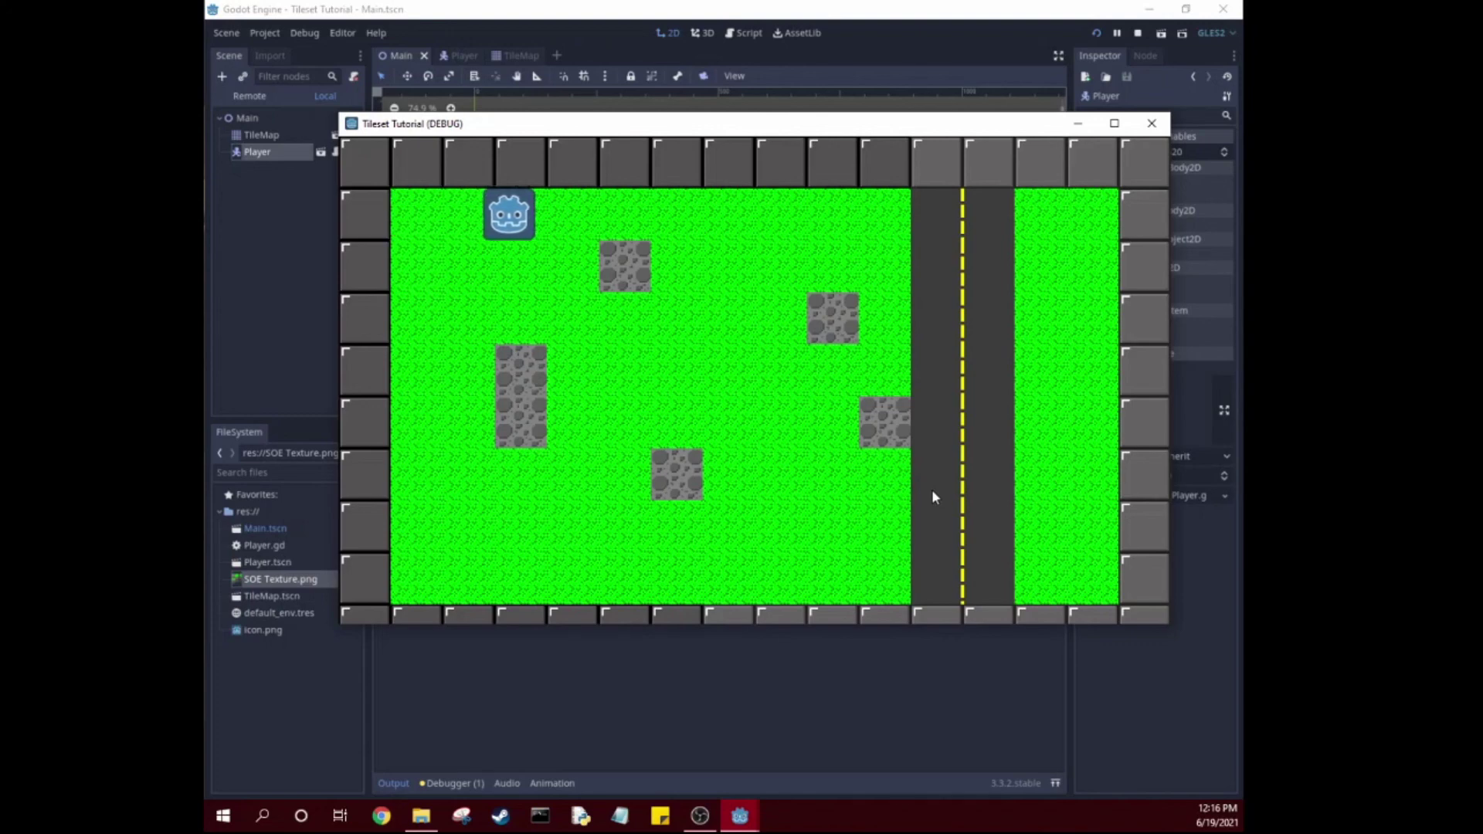
key(Down)
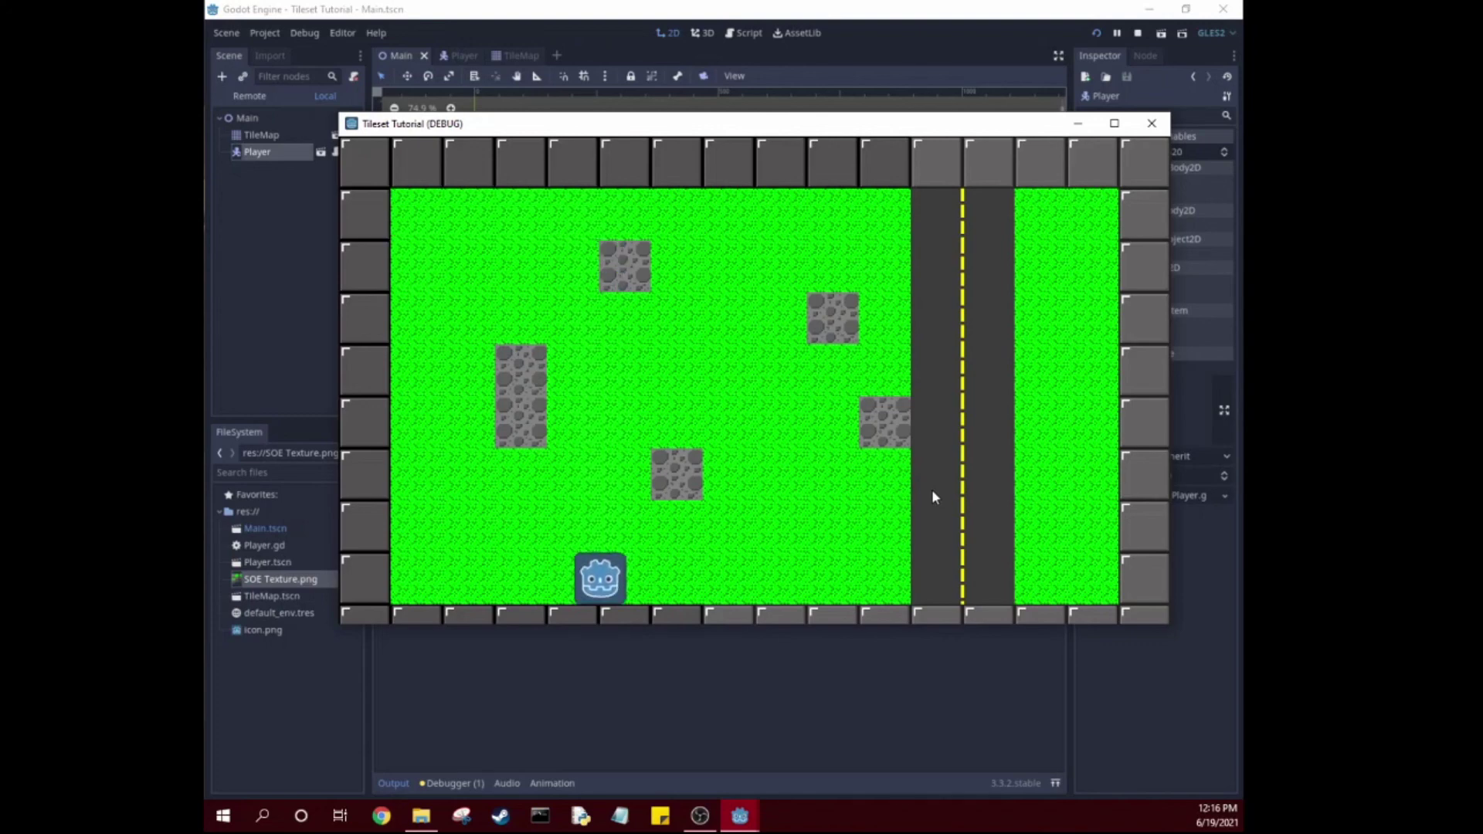
key(Up)
key(Right)
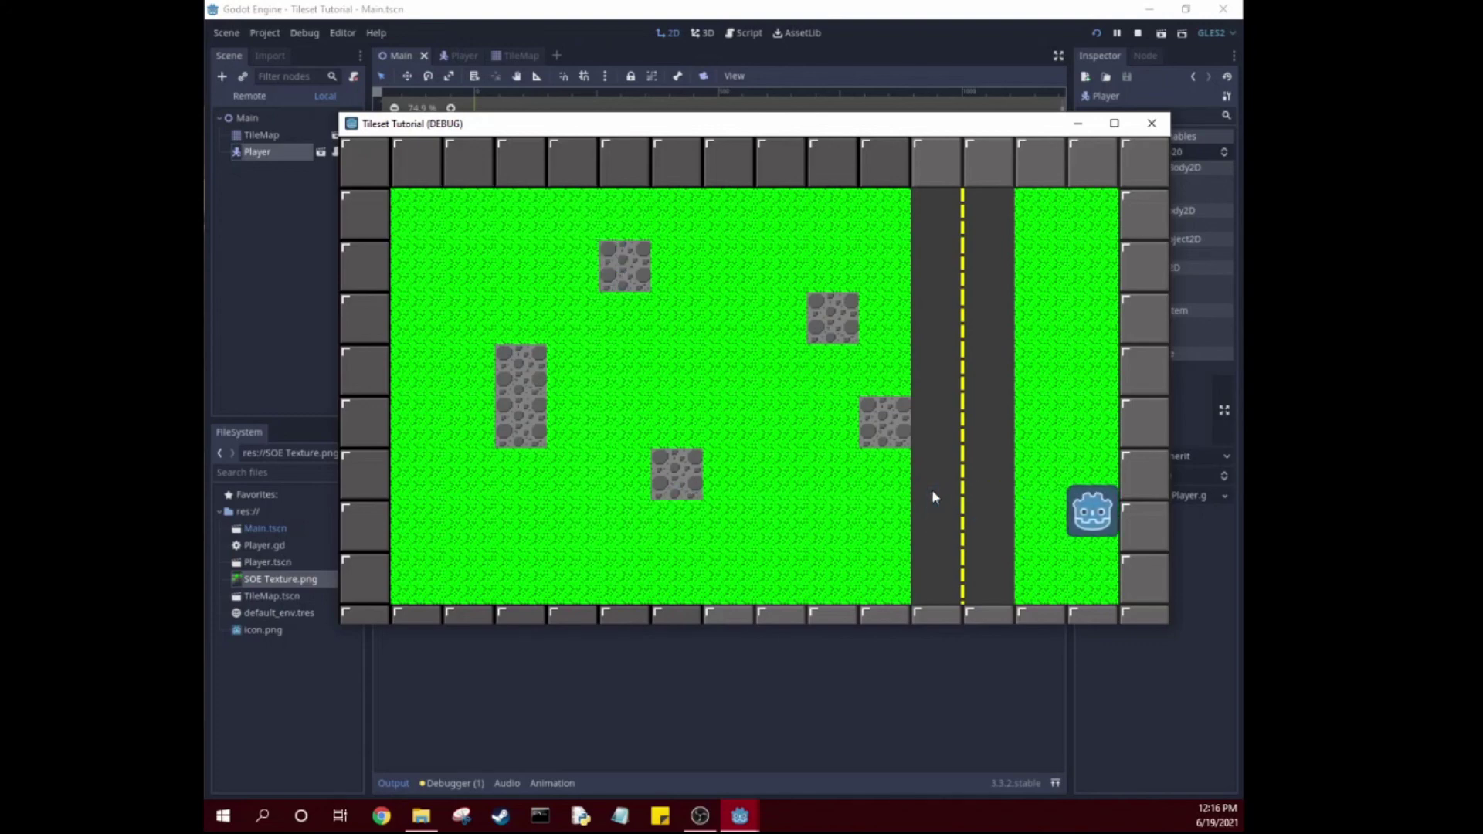
key(Up)
key(Left)
key(Down)
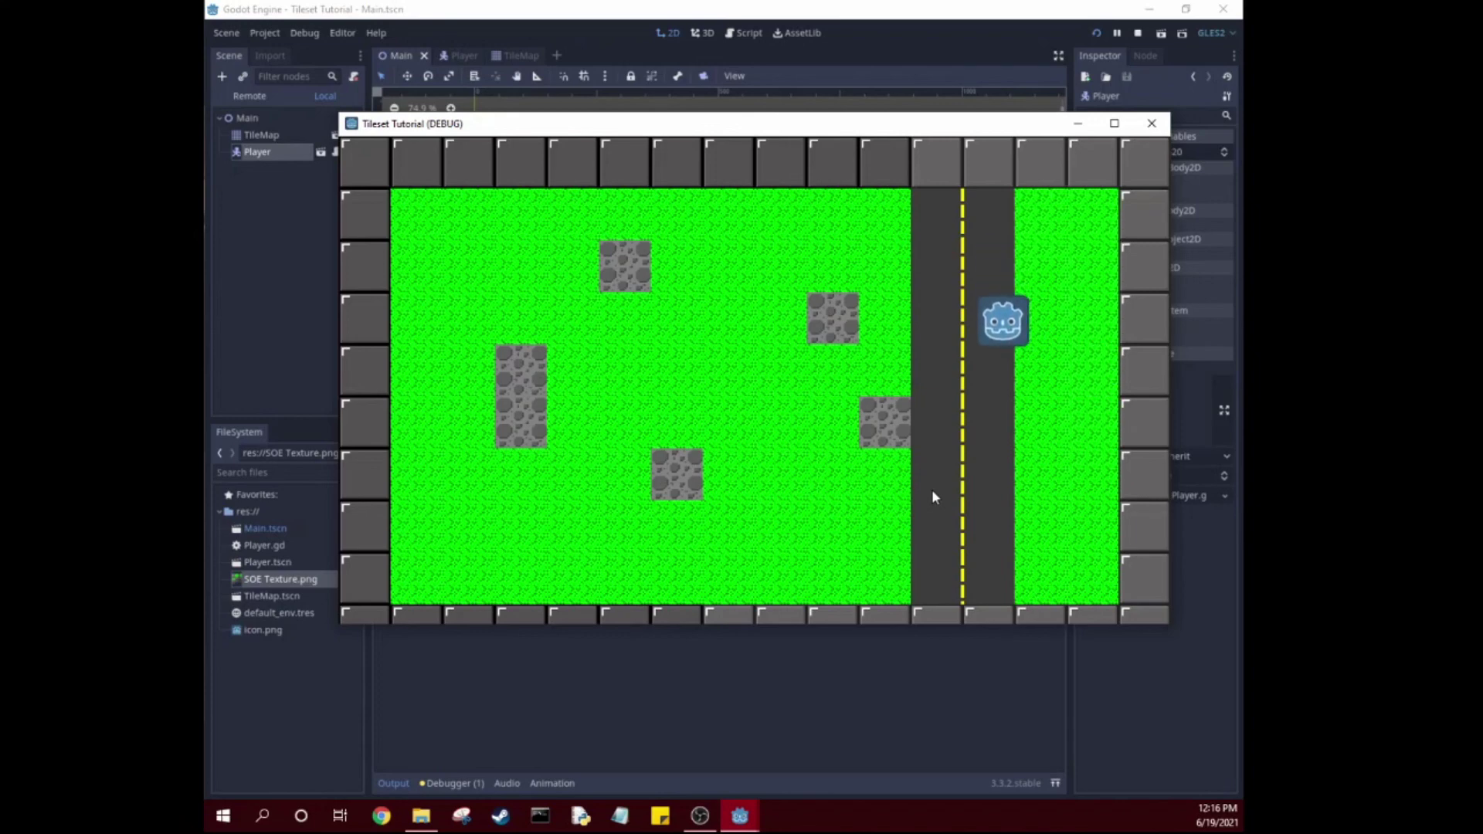